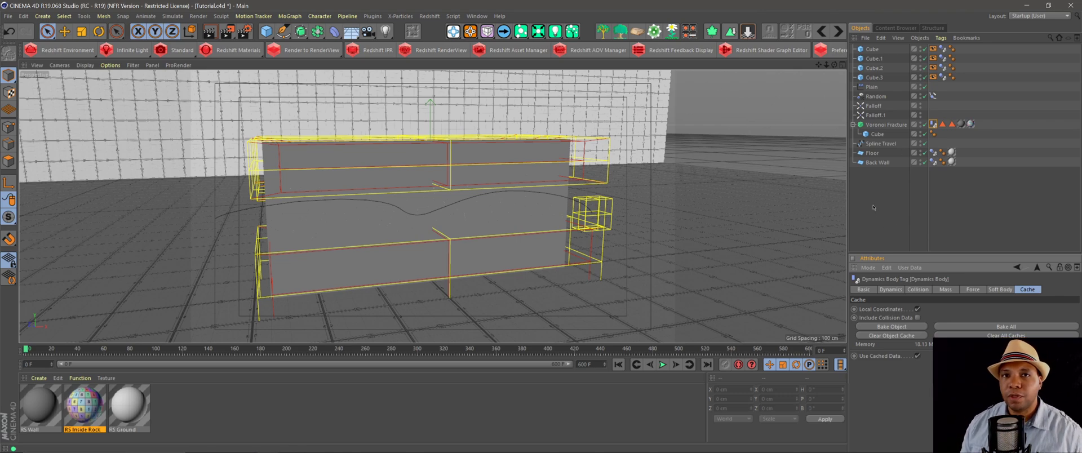
Inspect the cache settings of the Voronoi Fracture's Dynamics Body tag in a separate attributes window, then minimize it.
click(933, 124)
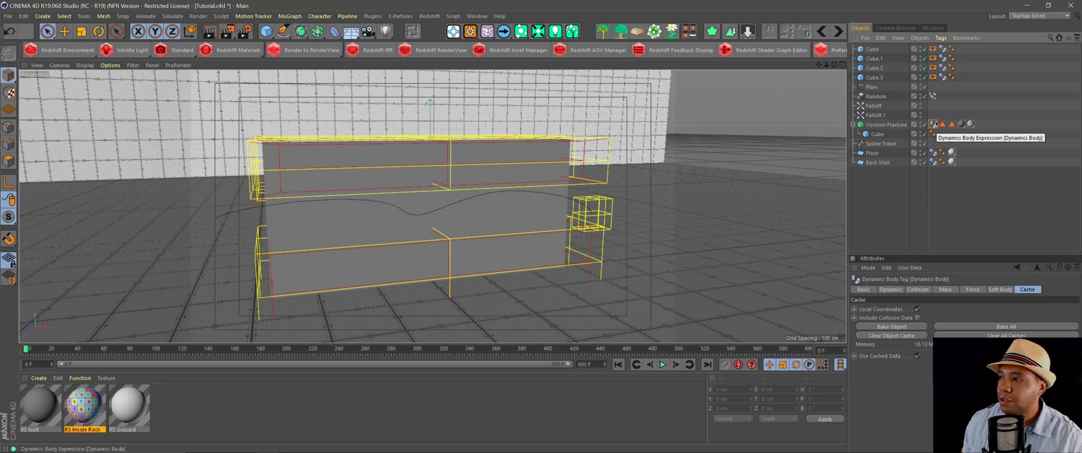
click(476, 16)
click(500, 125)
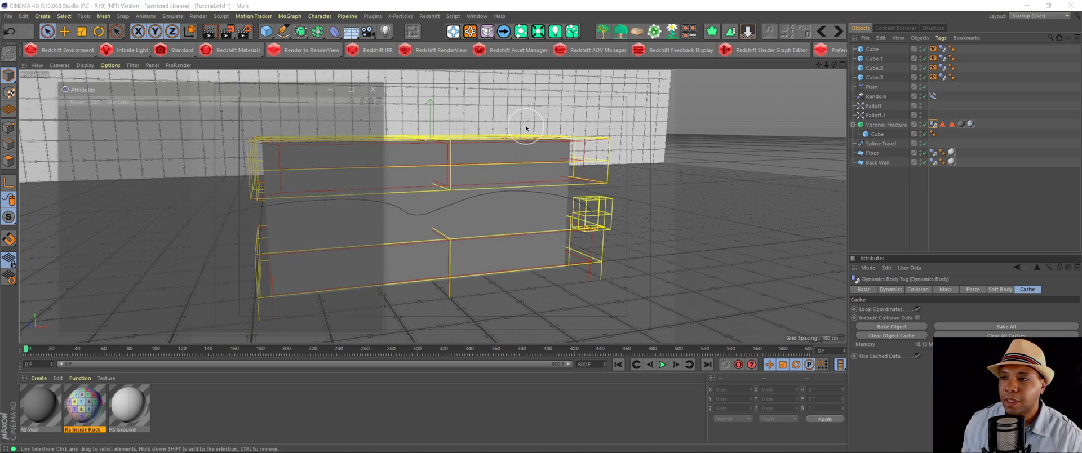
drag(297, 79, 549, 66)
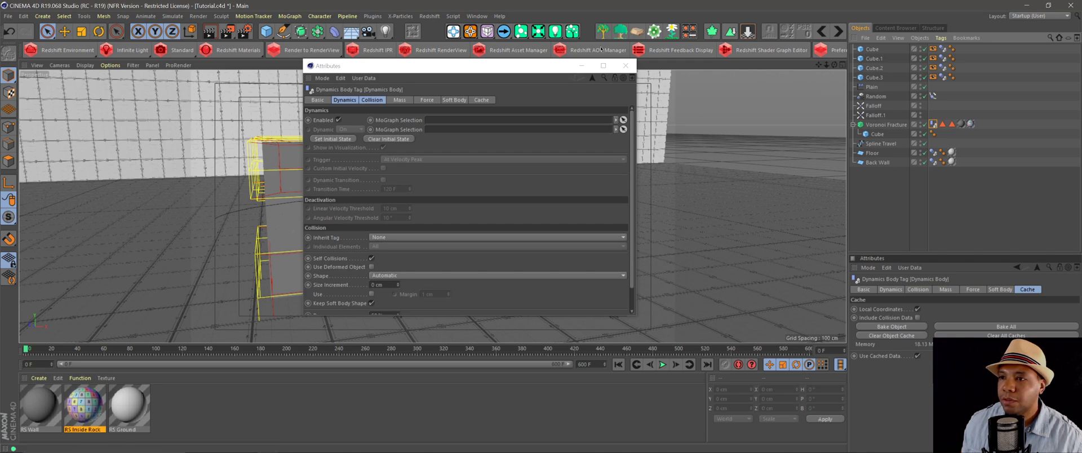
click(482, 101)
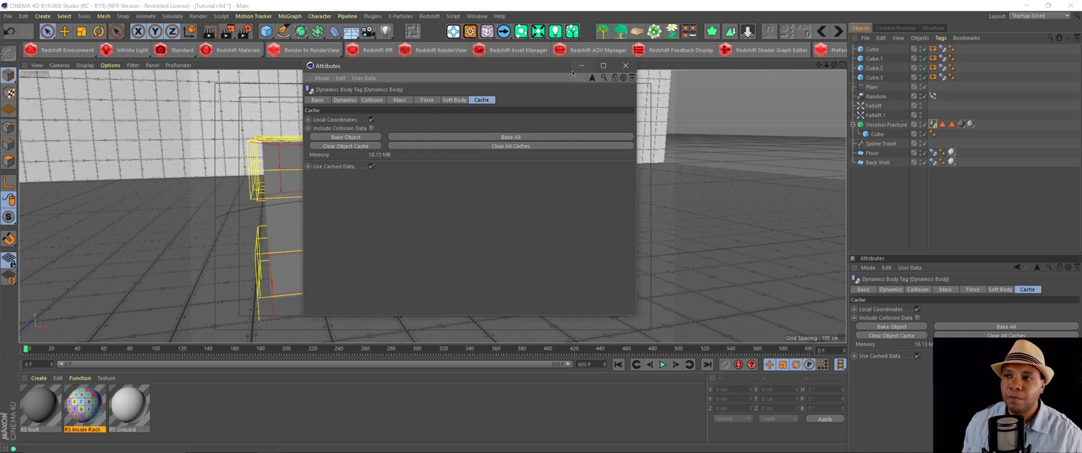
click(582, 66)
Play back the fracture simulation, stop it and return to the first frame.
click(663, 365)
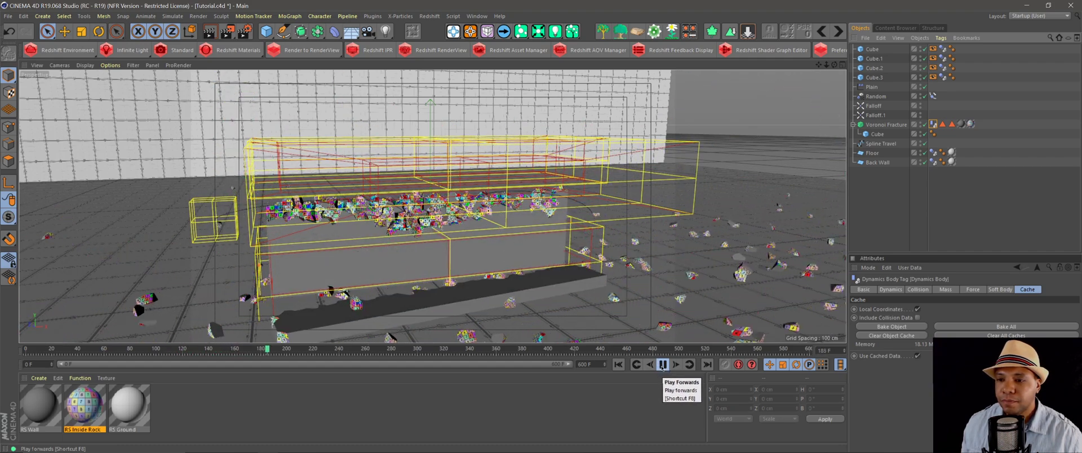
click(663, 365)
click(619, 365)
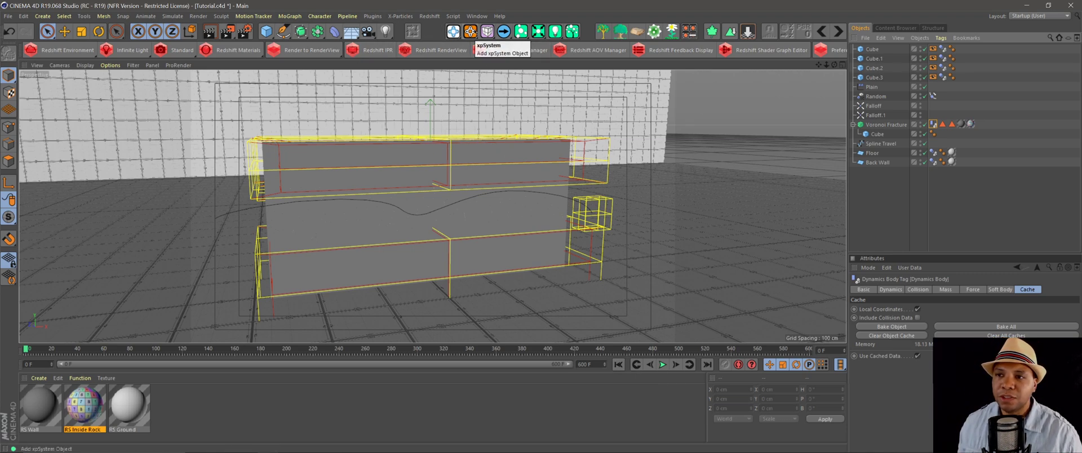
Add an X-Particles system to the scene, widen the object list and collapse the system's hierarchy.
click(470, 32)
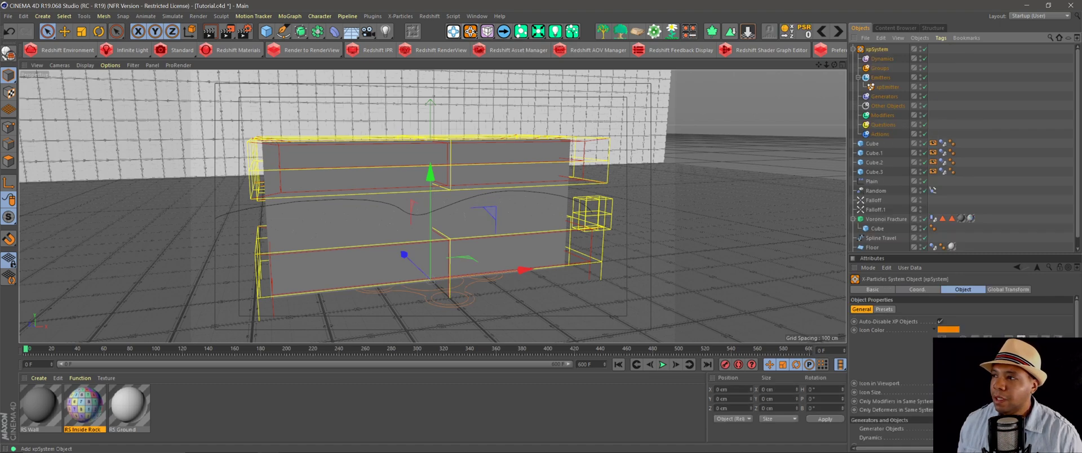
drag(849, 84, 741, 86)
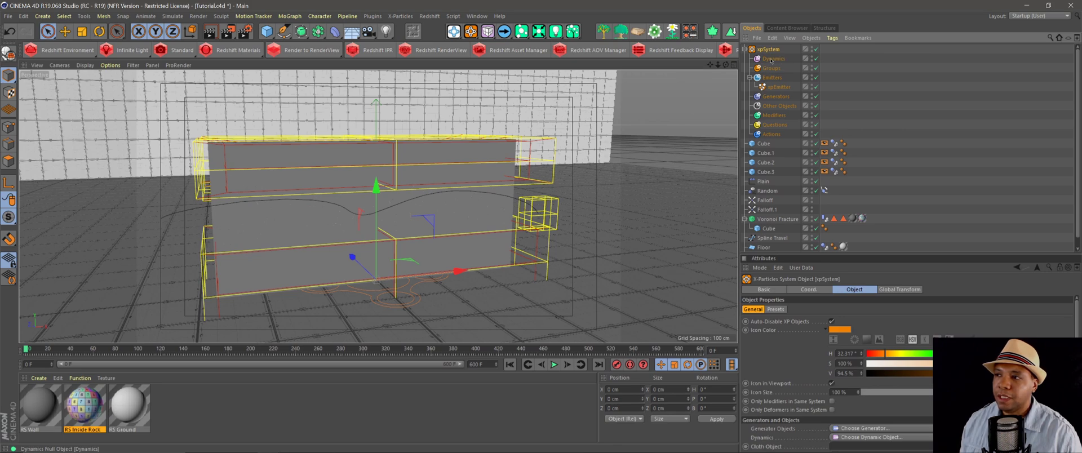
click(778, 88)
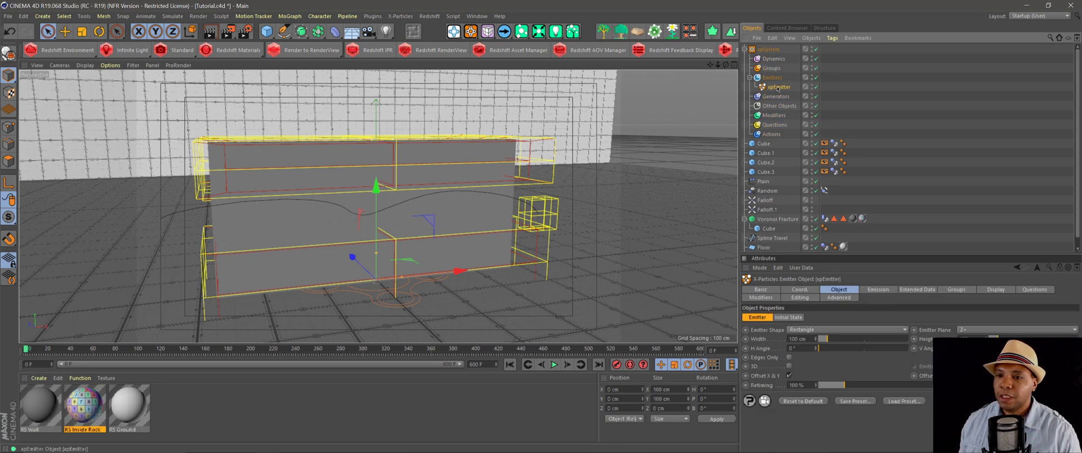
click(774, 115)
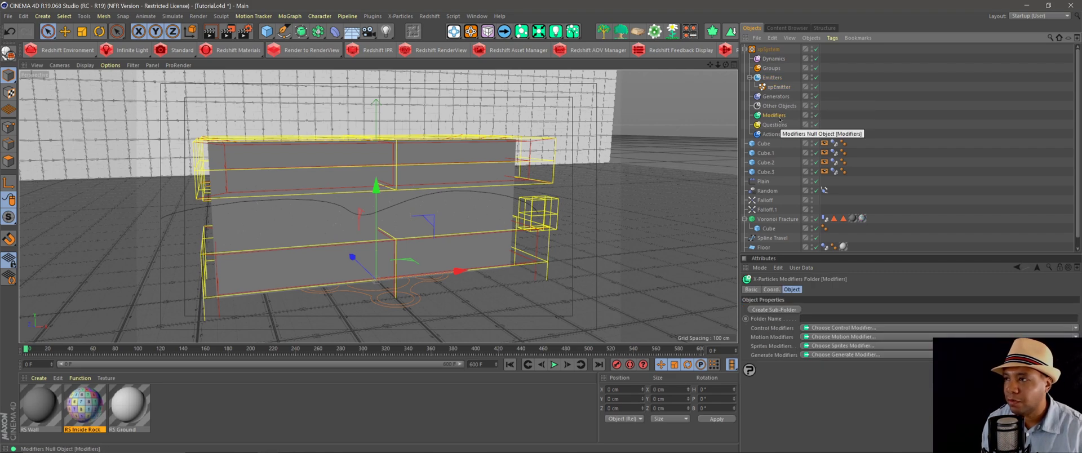
click(769, 50)
click(745, 49)
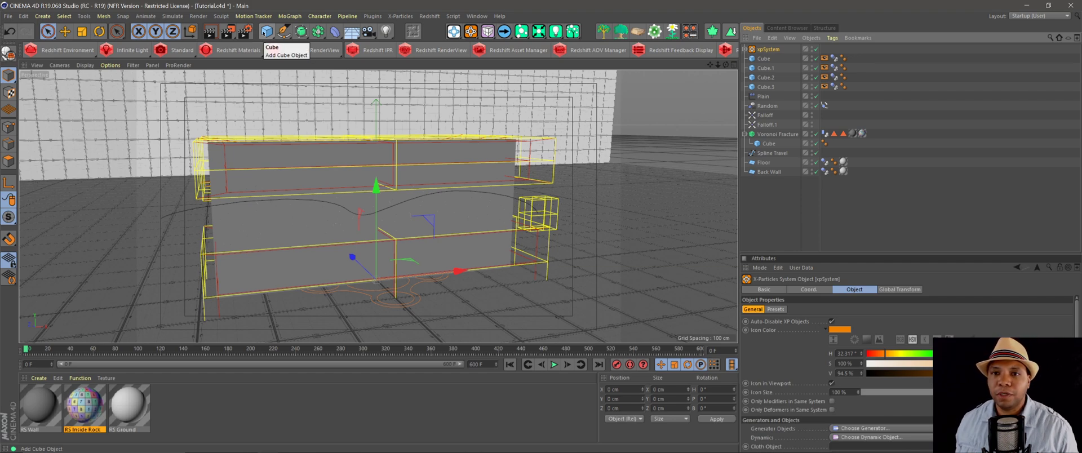
Add a sphere primitive and set its radius to 25 cm.
click(265, 32)
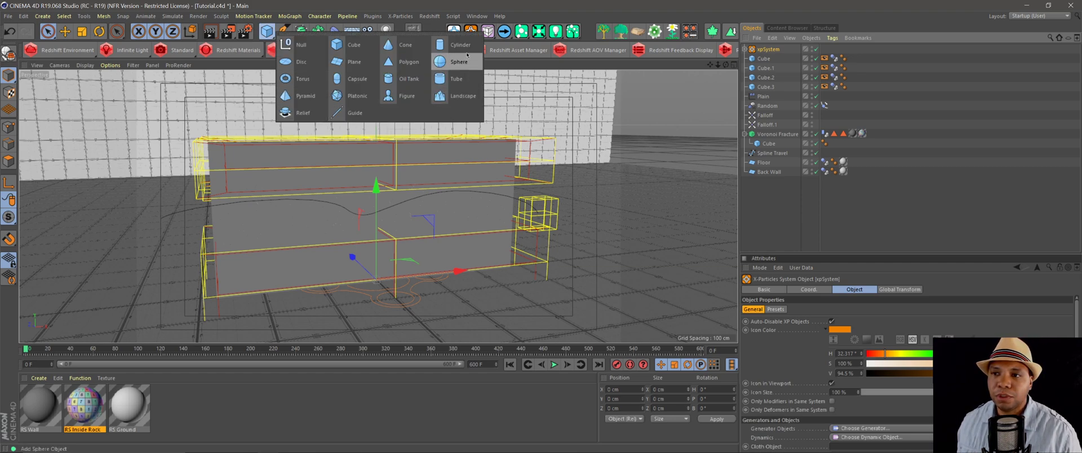
click(460, 64)
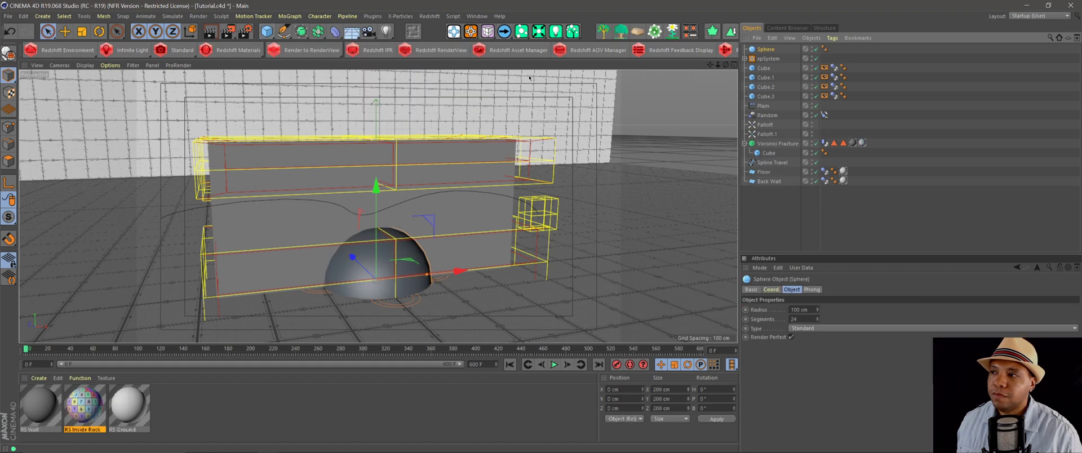
click(814, 310)
text(25)
key(Return)
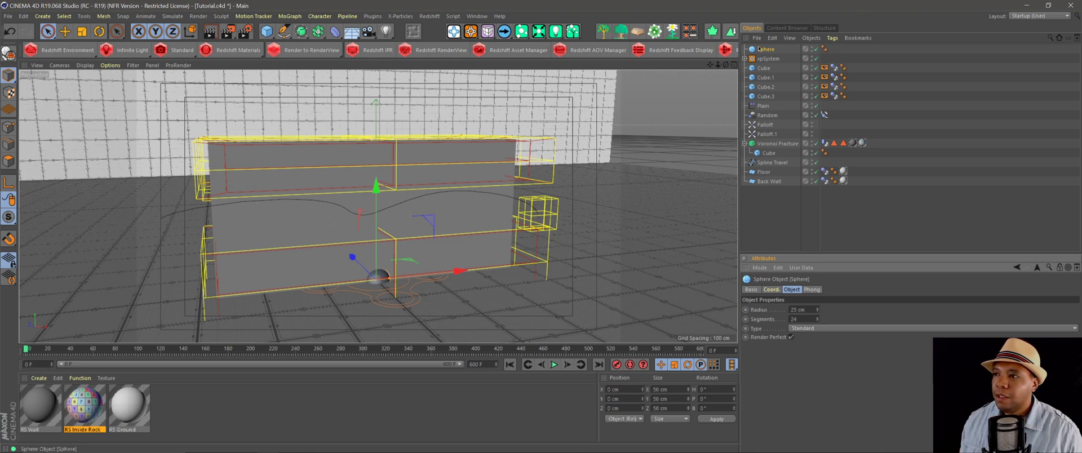
Transfer the sphere to the Random effector's position, with scale and rotation transfer disabled.
scroll(470, 25, down, 5)
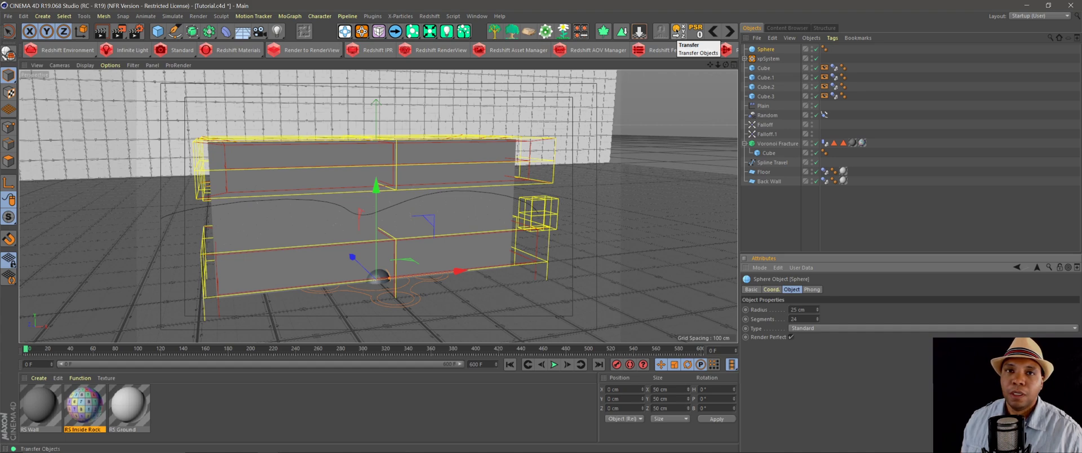
click(676, 31)
click(677, 32)
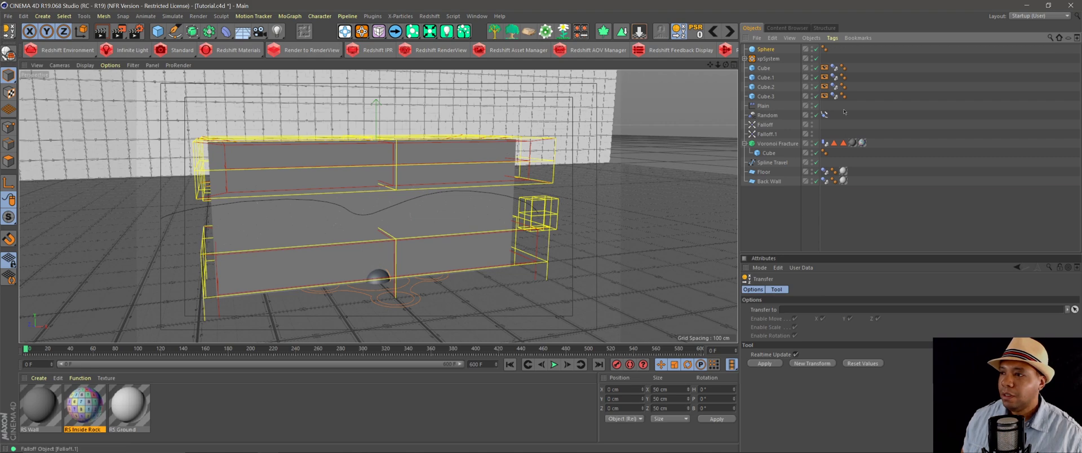
drag(769, 115, 788, 306)
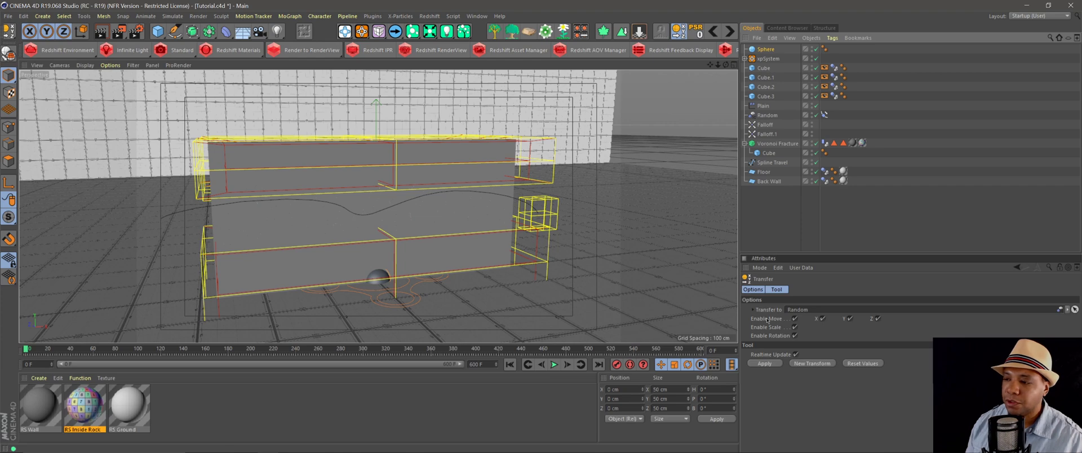
click(795, 328)
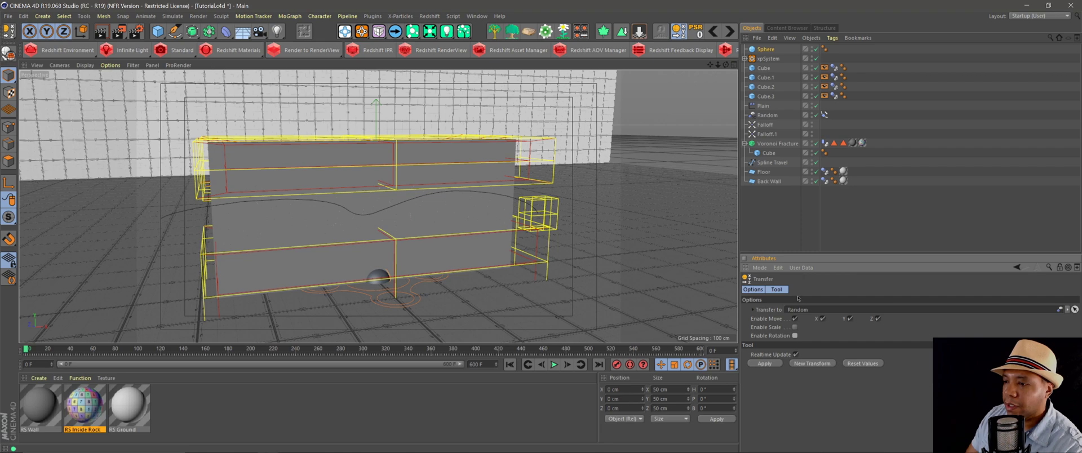
click(765, 364)
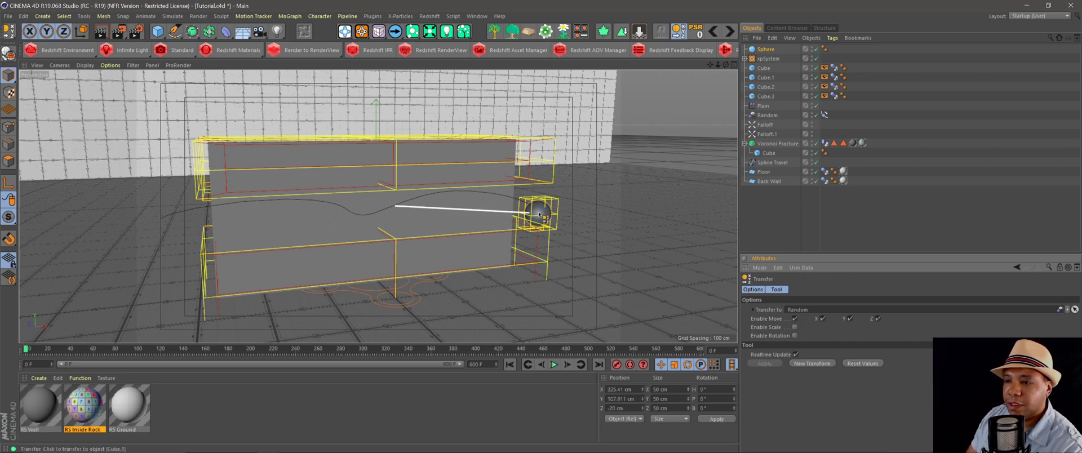
Reapply the sphere's position transfer to the Random effector and return to the Live Selection tool.
scroll(539, 215, up, 3)
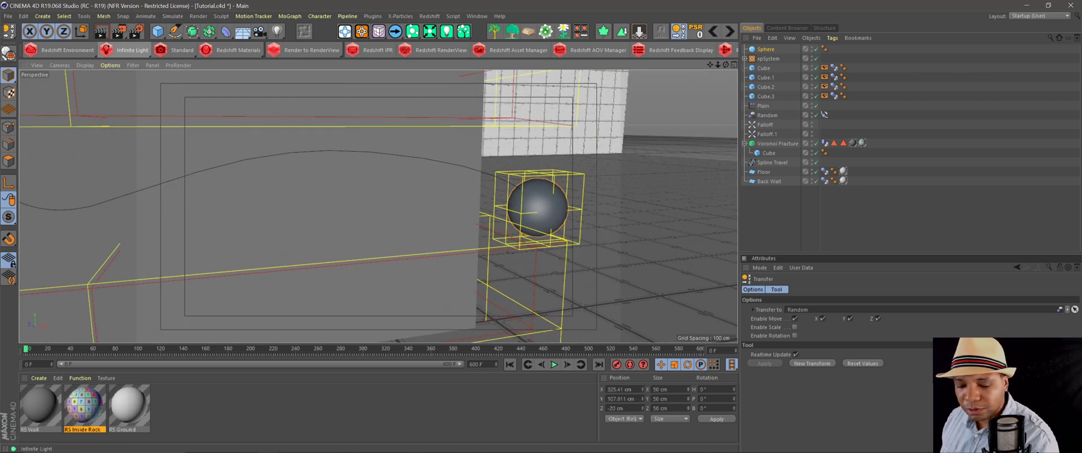
alt+middle_drag(482, 209, 367, 195)
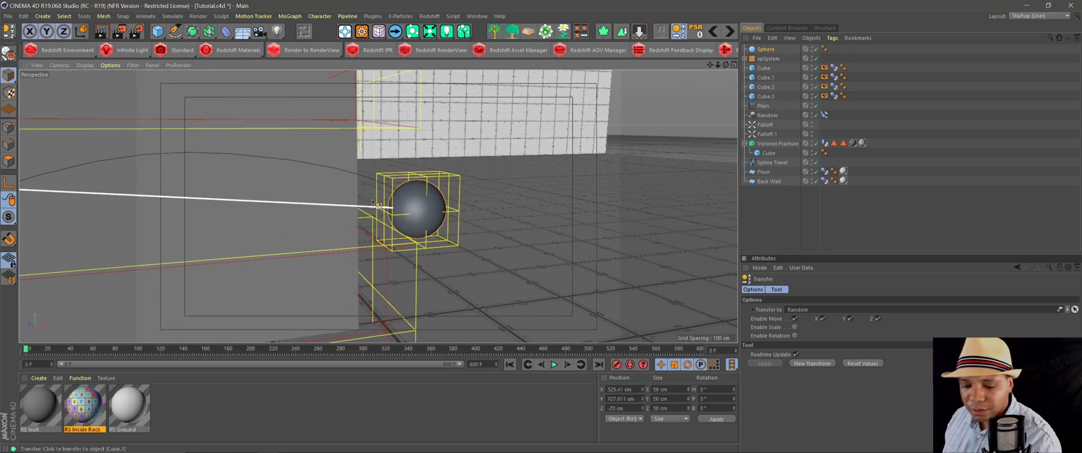
click(367, 195)
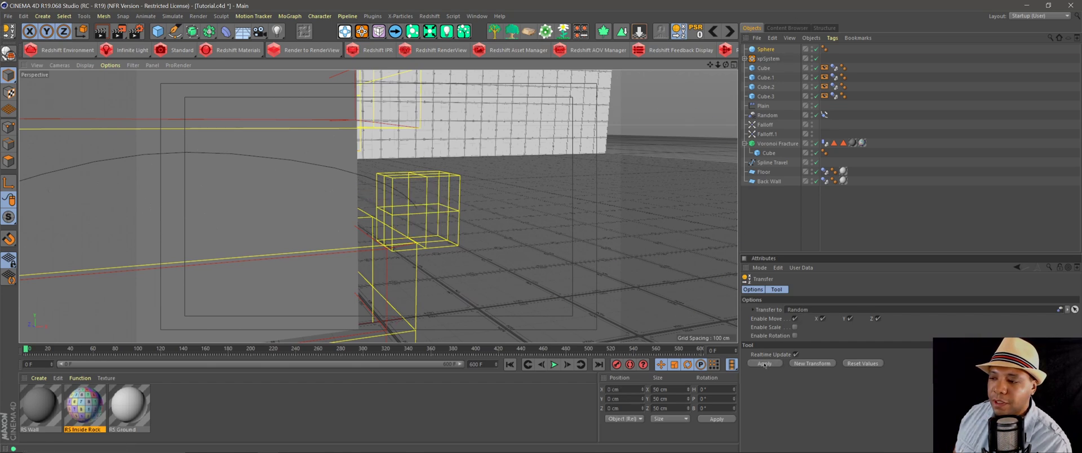
click(379, 209)
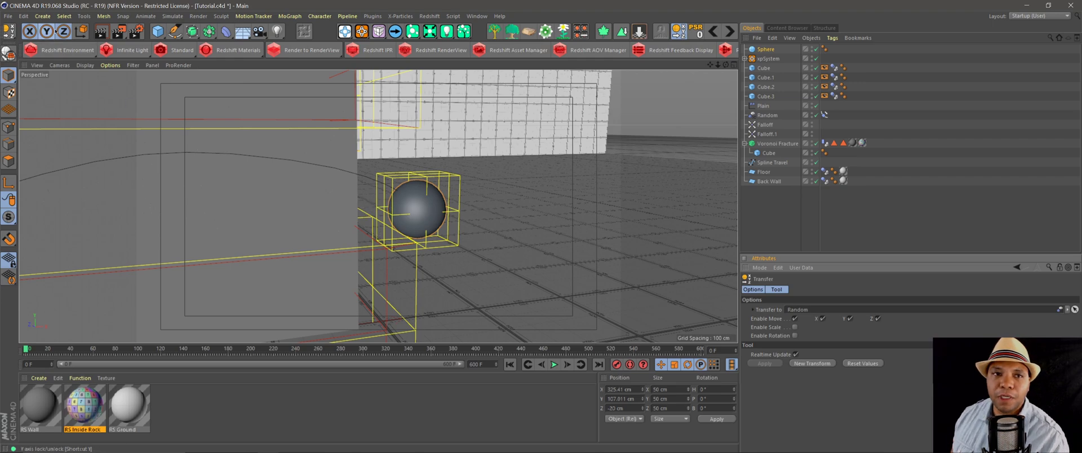
scroll(61, 31, up, 3)
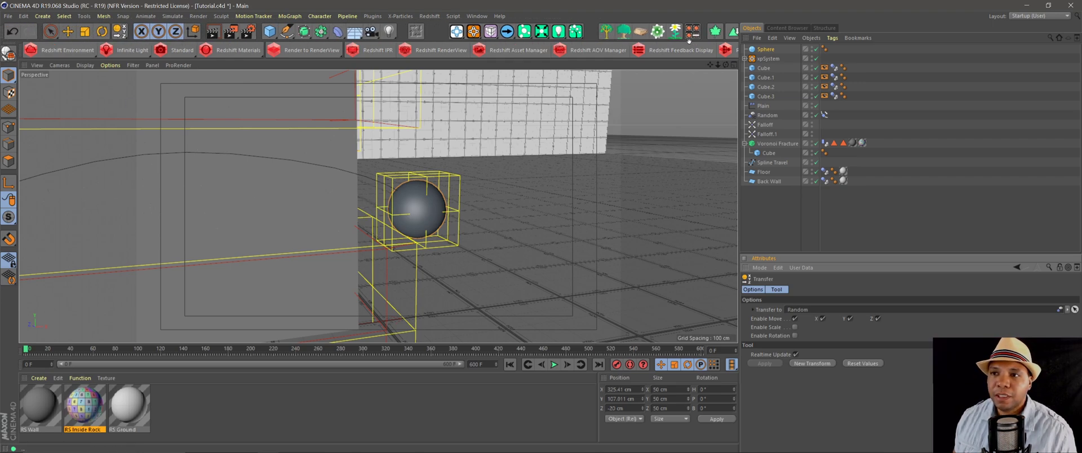
click(50, 31)
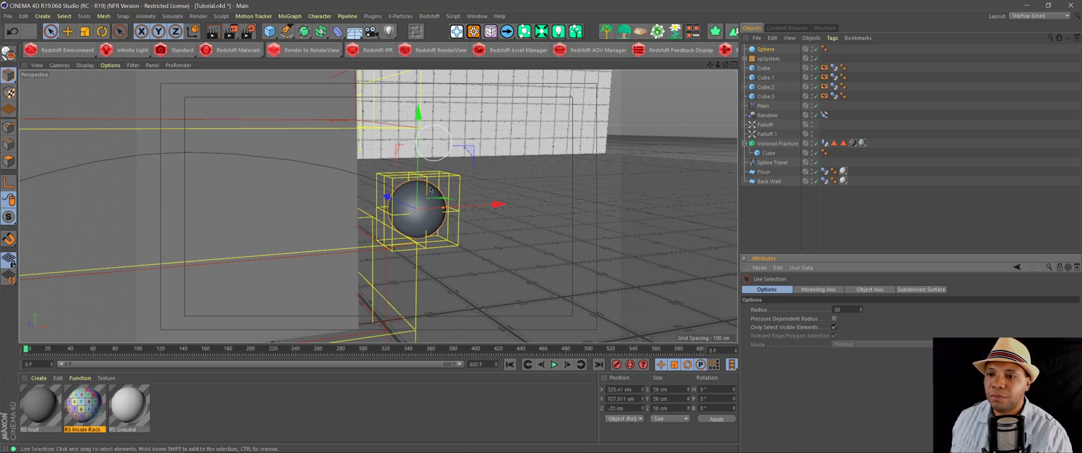
alt+drag(267, 370, 374, 208)
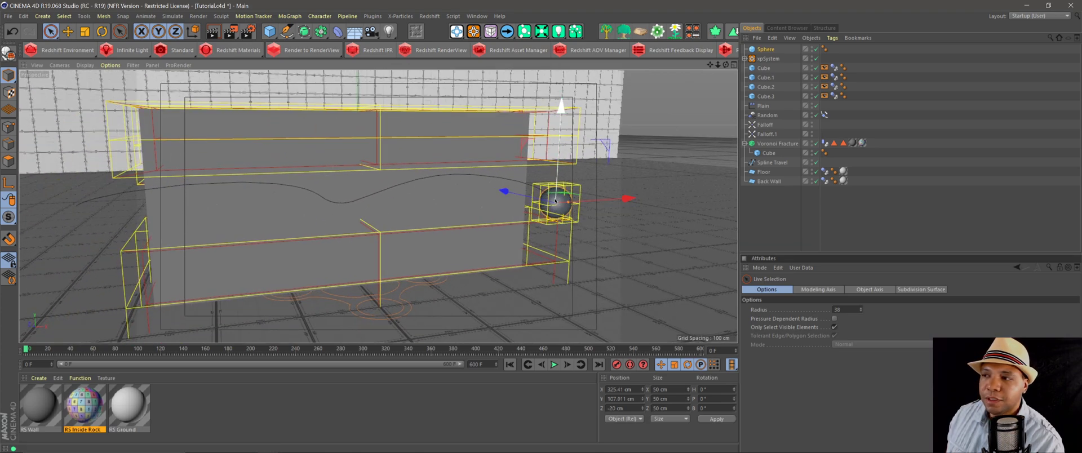
Set the sphere's radius to 15 cm so it fits inside the Random effector's falloff box.
click(766, 49)
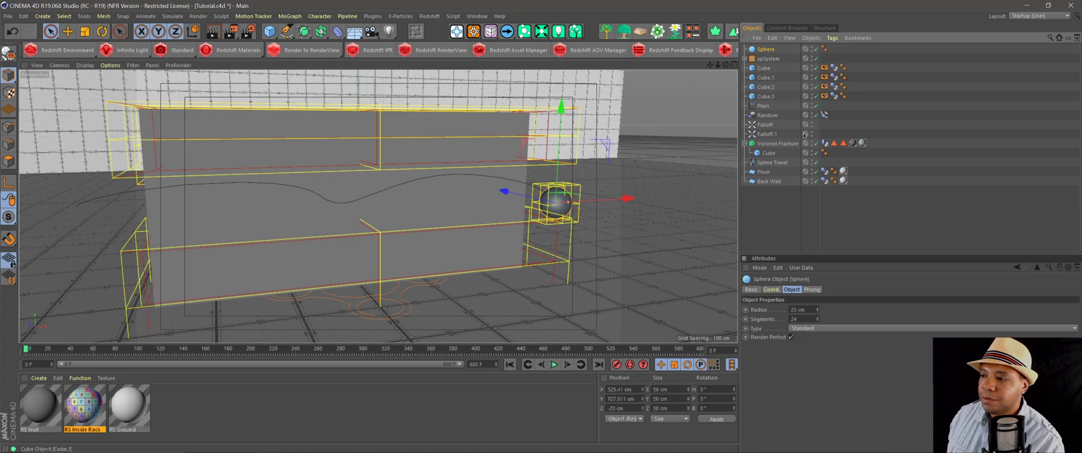
click(808, 309)
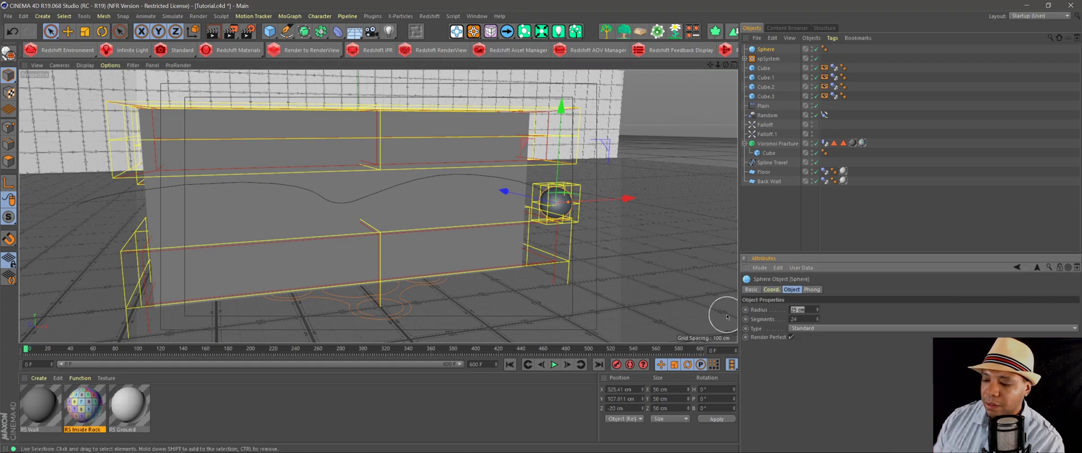
text(15)
key(Return)
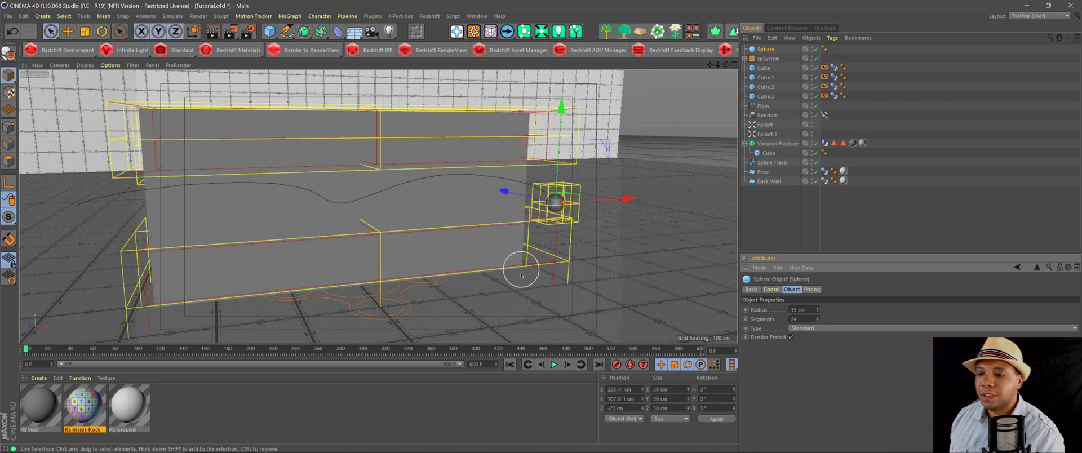
Select the xpEmitter inside the xpSystem and open its attributes in a separate, enlarged floating window.
click(745, 59)
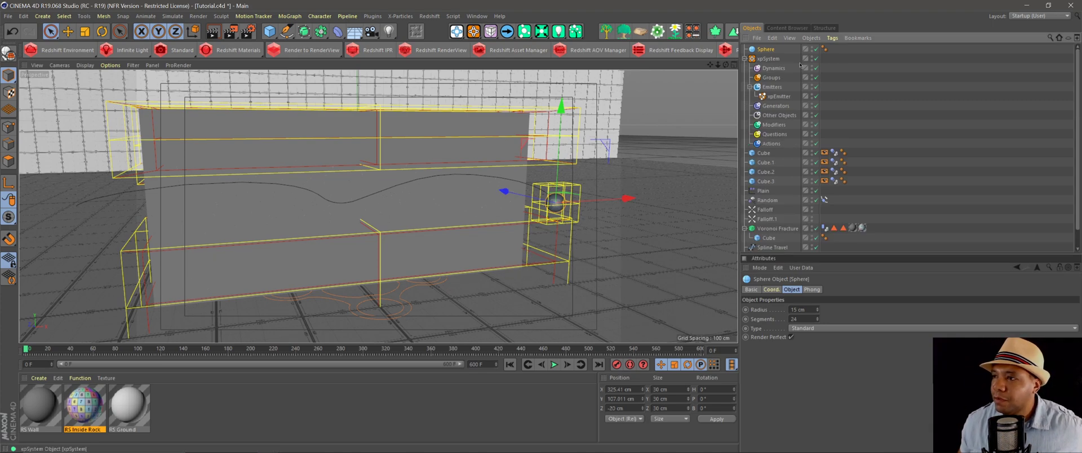
click(789, 98)
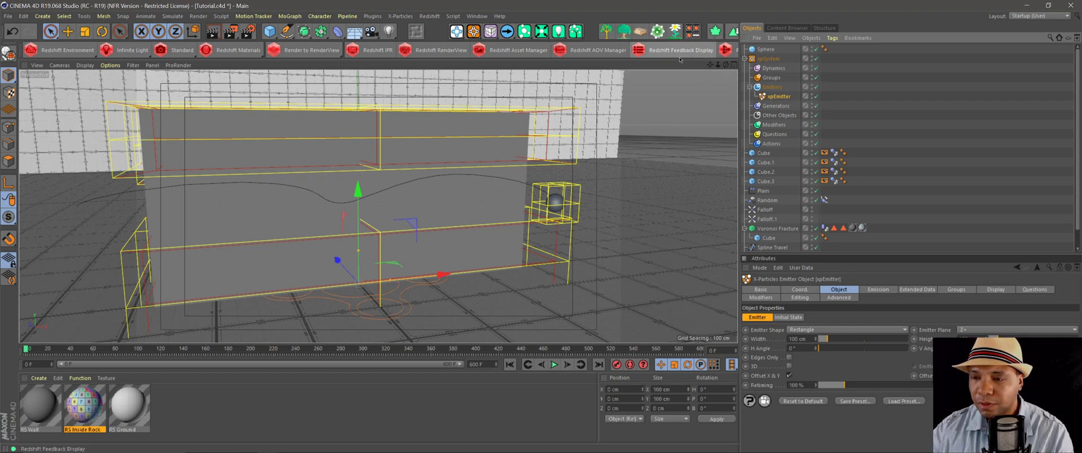
click(479, 16)
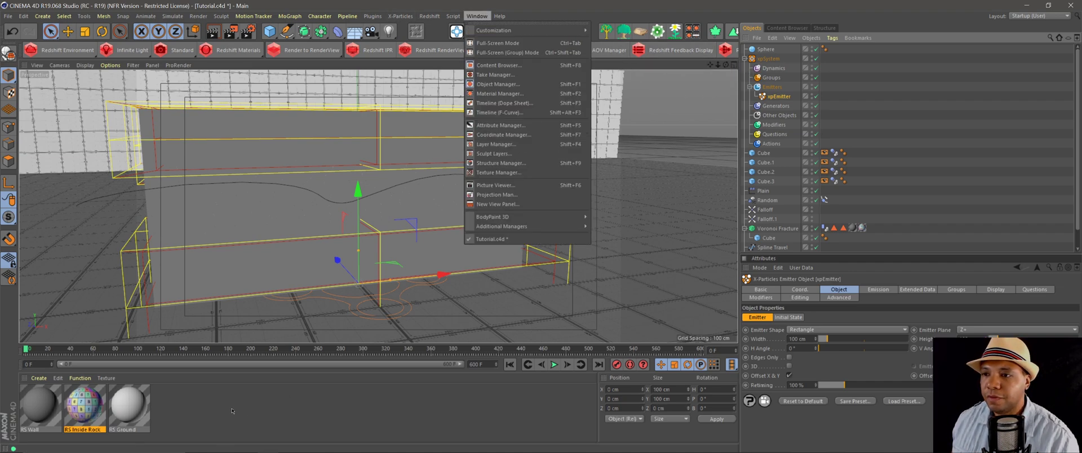
click(520, 125)
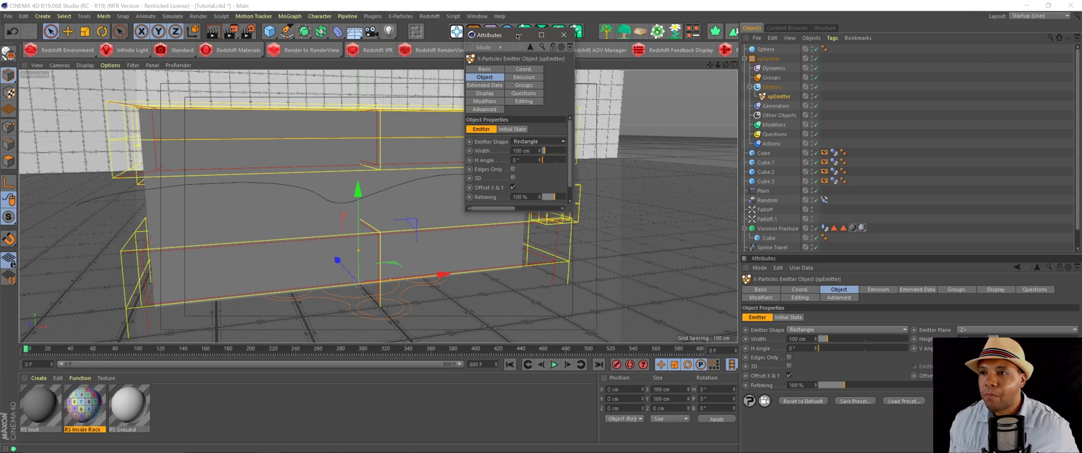
drag(518, 34, 452, 28)
drag(505, 208, 729, 288)
drag(532, 30, 502, 34)
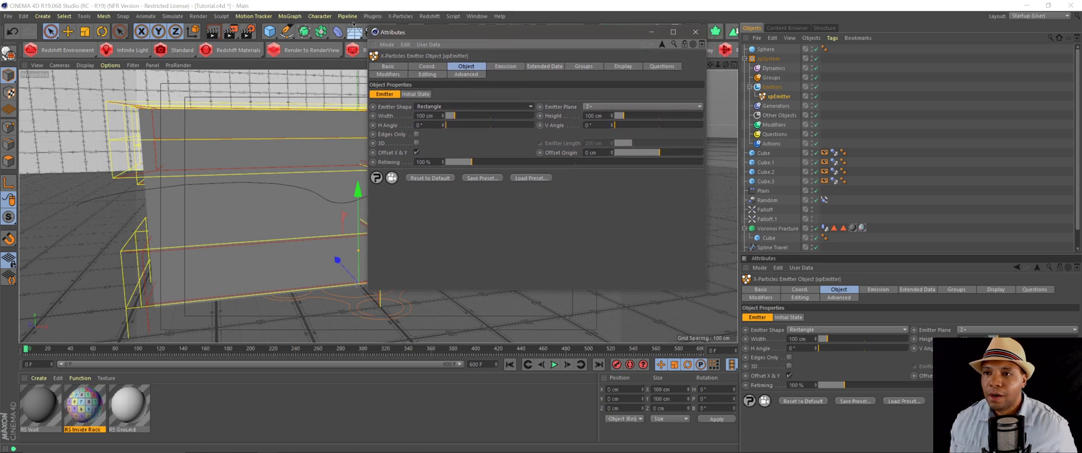
Set the emitter shape to Object, assign the Sphere as the source object and emit from Polygon Area.
click(436, 107)
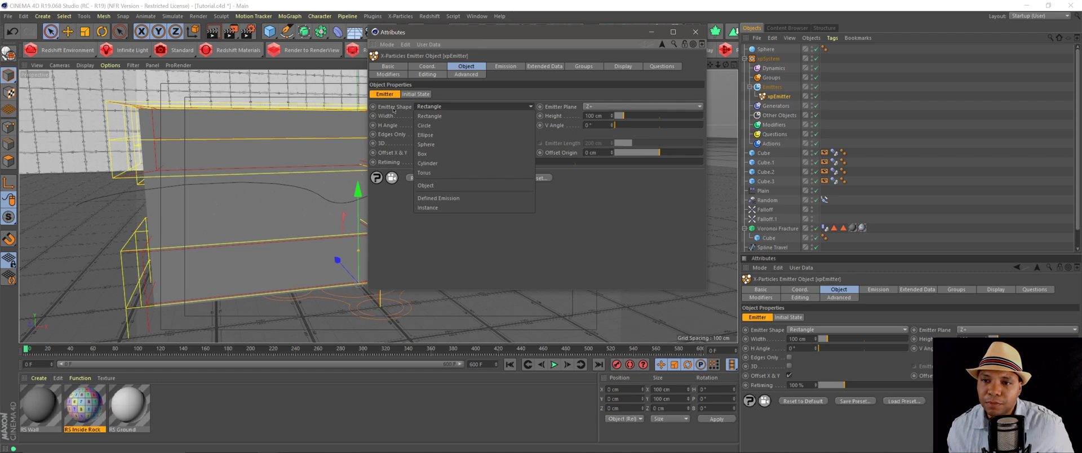
click(430, 187)
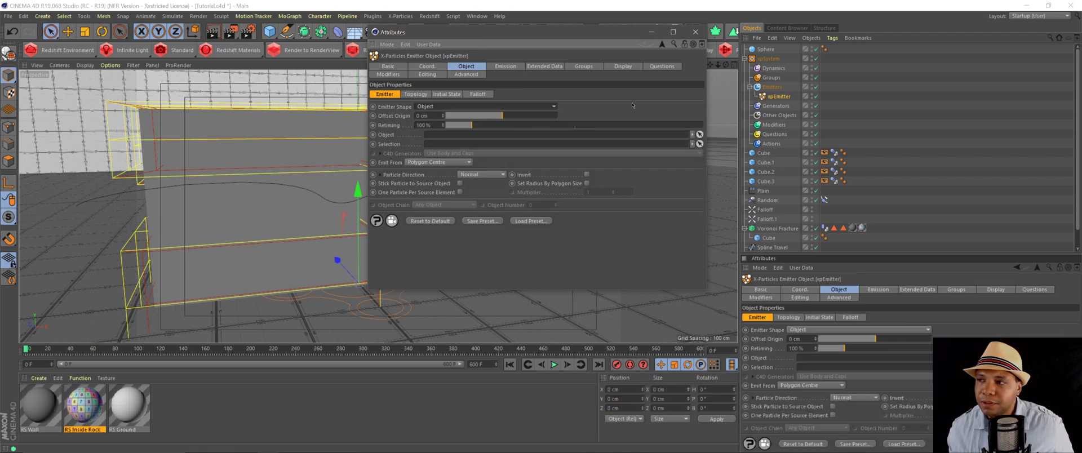
drag(766, 49, 550, 139)
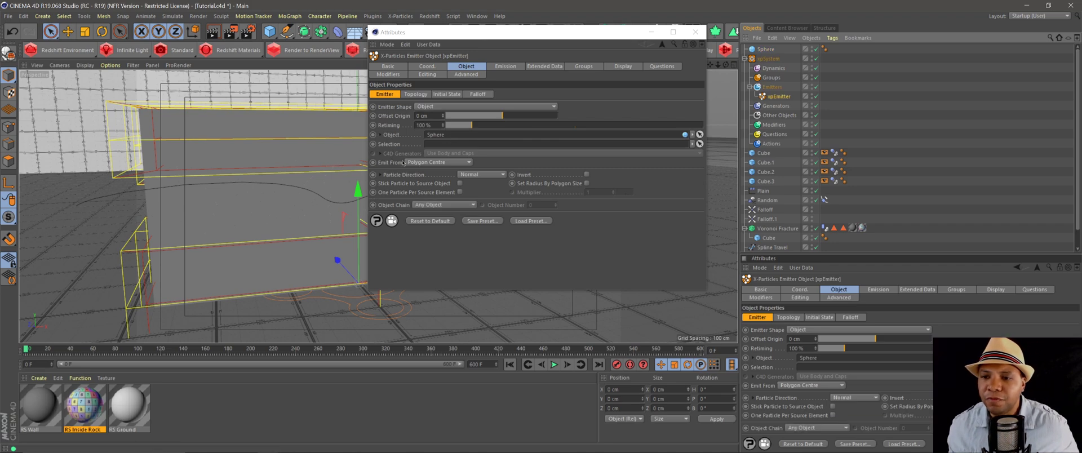
click(437, 163)
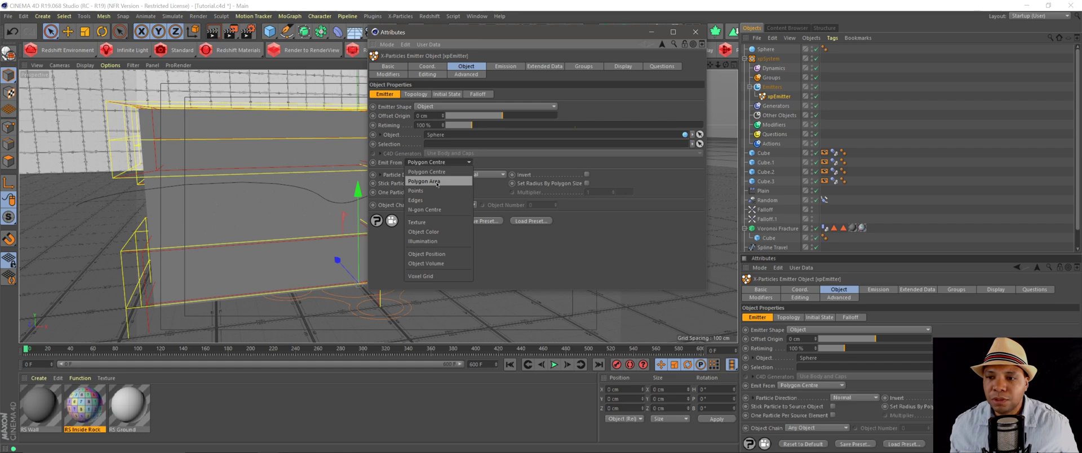
click(437, 181)
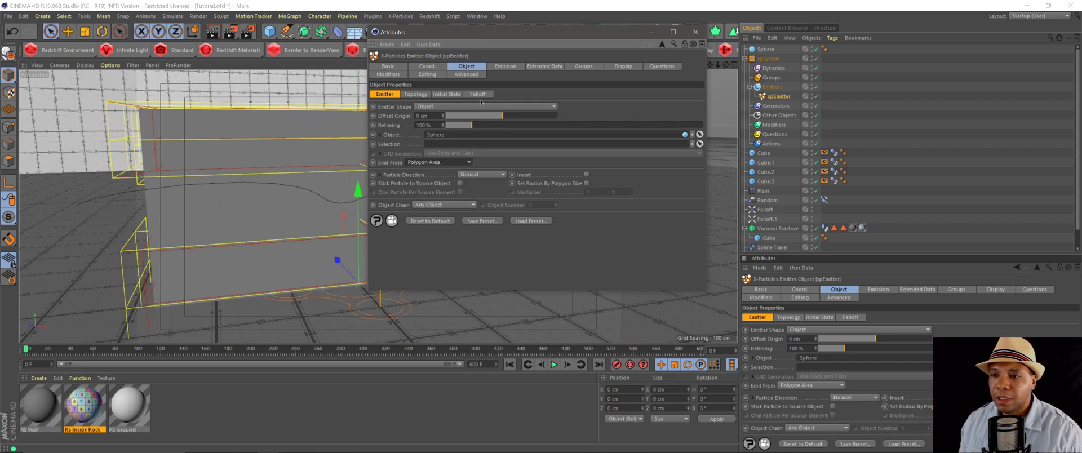
Bring up the emitter's Emission settings in the floating attributes window and move the window clear of the viewport.
drag(538, 33, 162, 67)
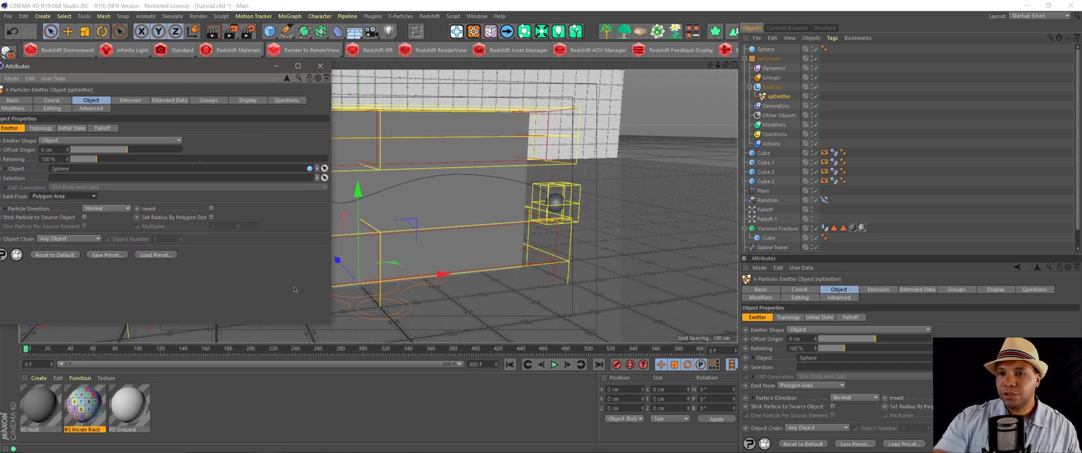
click(276, 66)
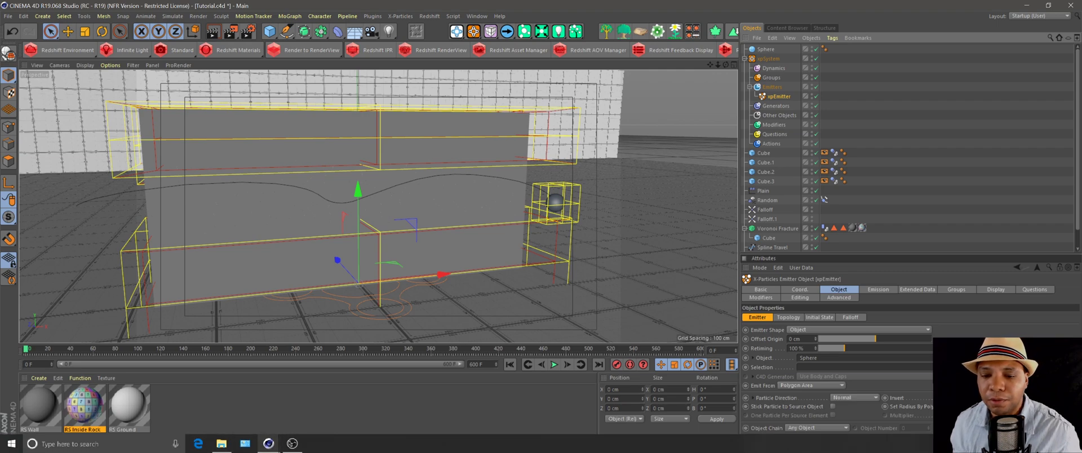
click(268, 443)
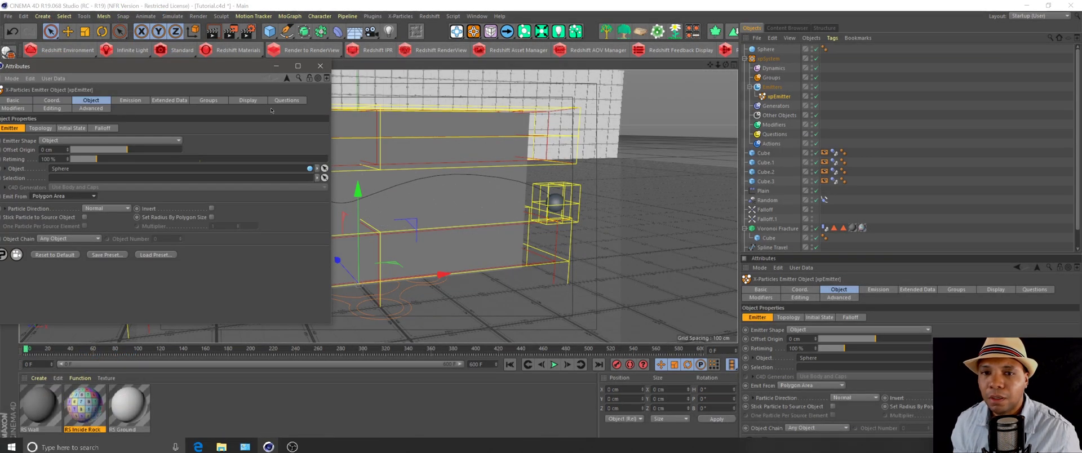
drag(205, 76, 342, 100)
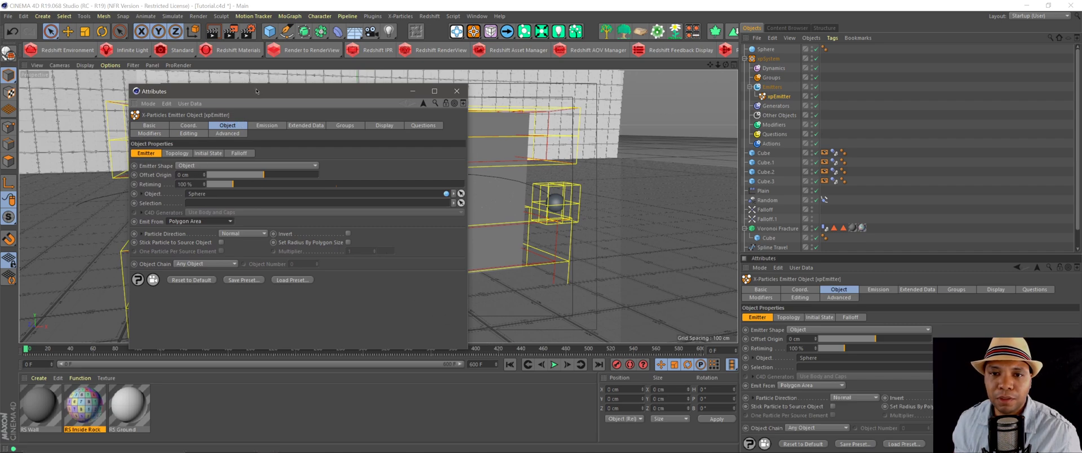
drag(256, 91, 414, 98)
click(422, 122)
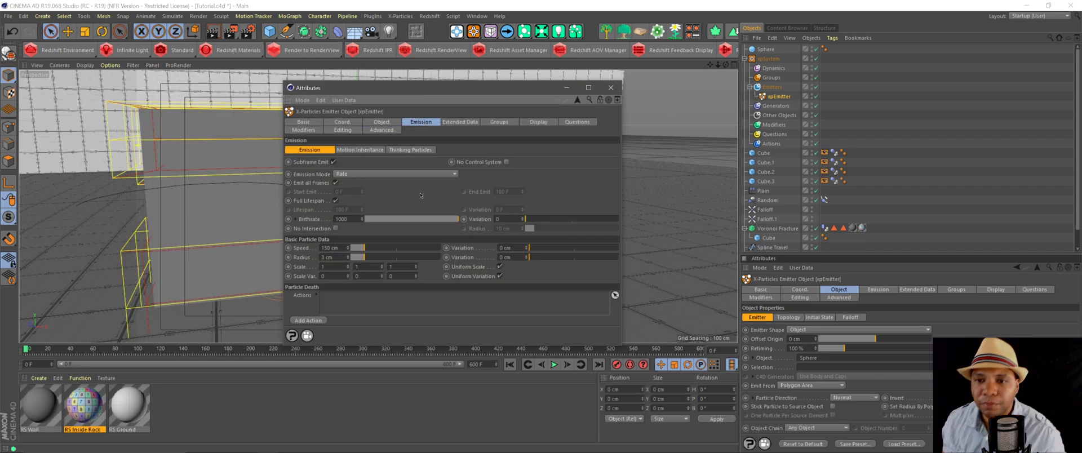
drag(369, 89, 754, 134)
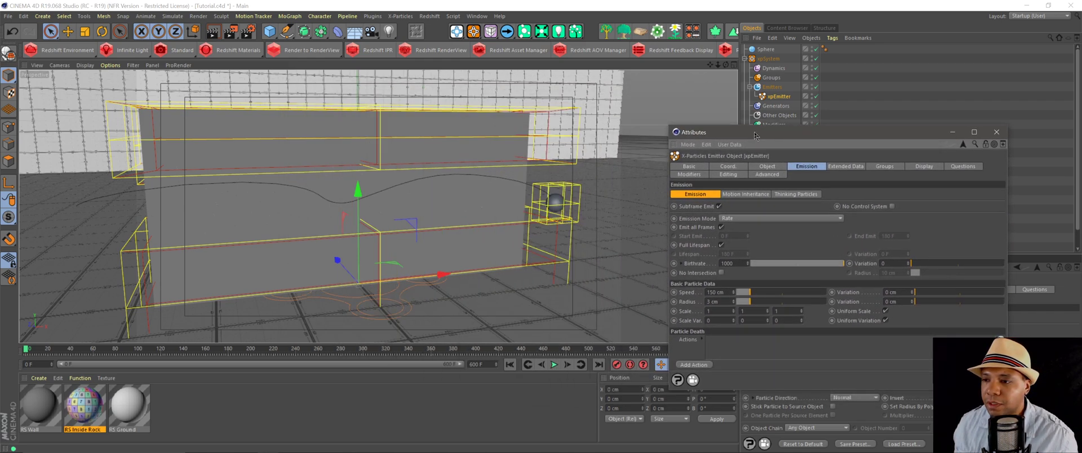
Turn off Emit all Frames and set the emitter's Start Emit to frame 40.
click(722, 228)
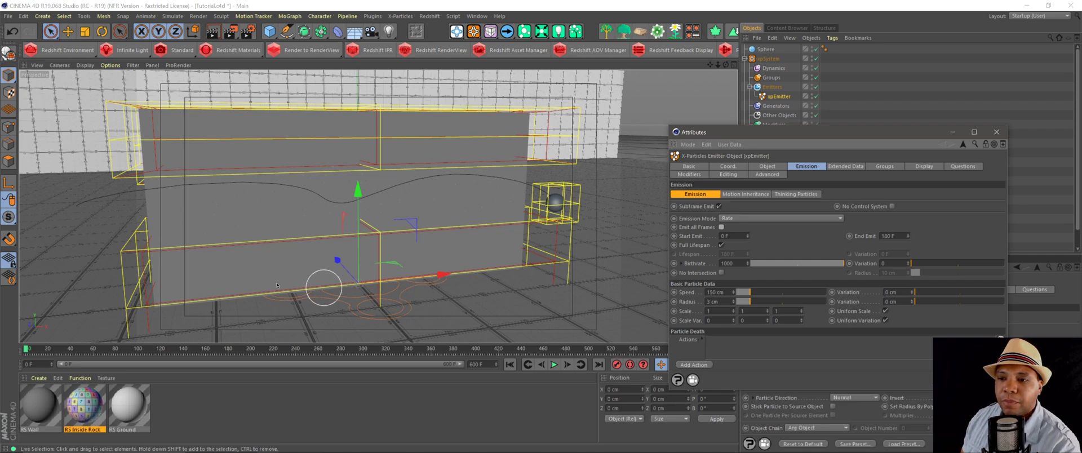
drag(26, 350, 72, 348)
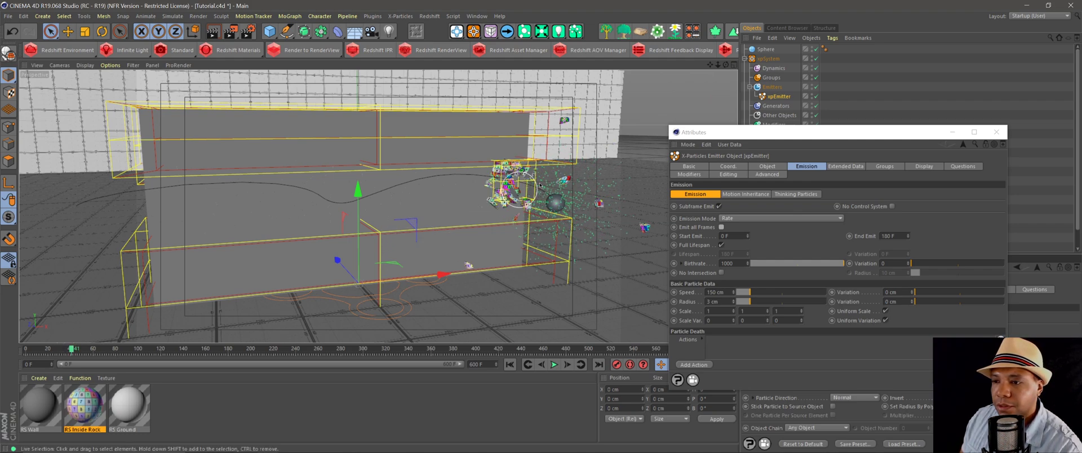
click(736, 236)
drag(744, 135, 657, 59)
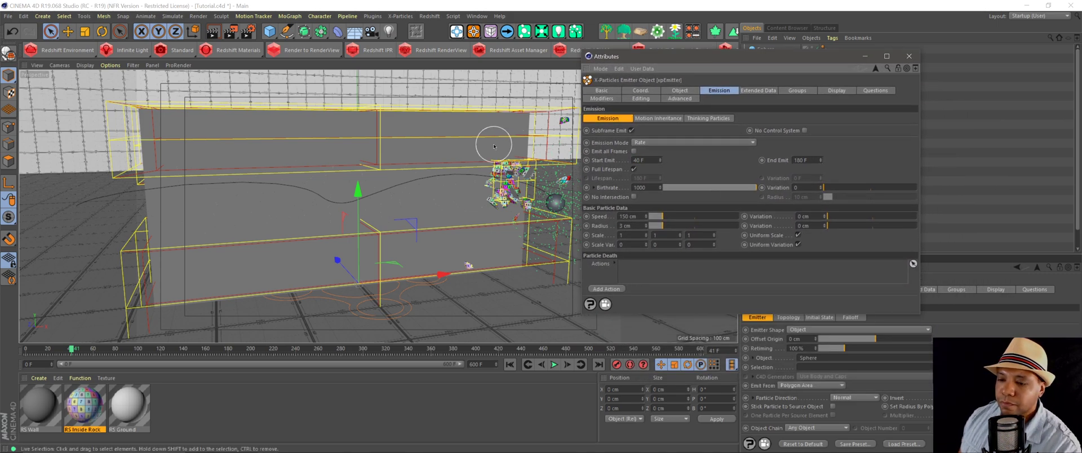
Set the emitter's End Emit to frame 95, its speed to 0 cm and the radius variation to 3 cm.
click(84, 350)
drag(84, 349, 132, 338)
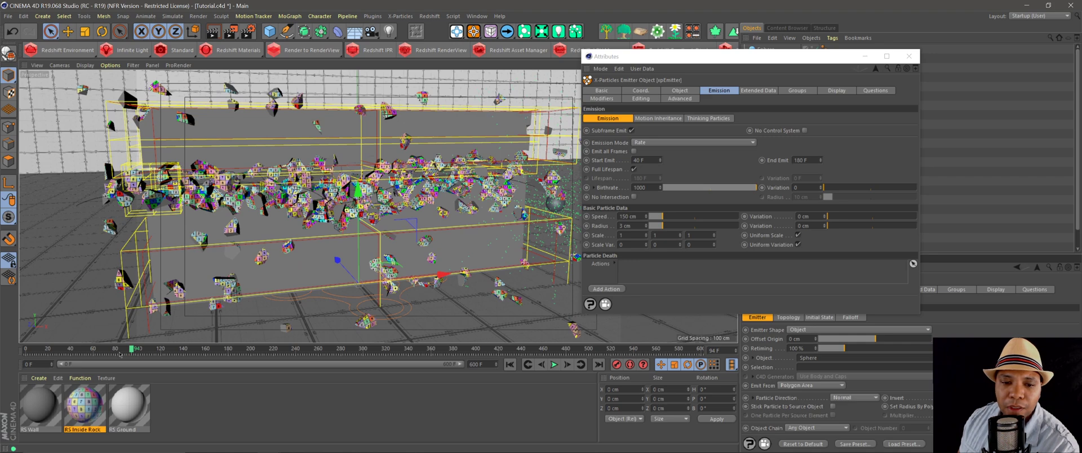
click(816, 159)
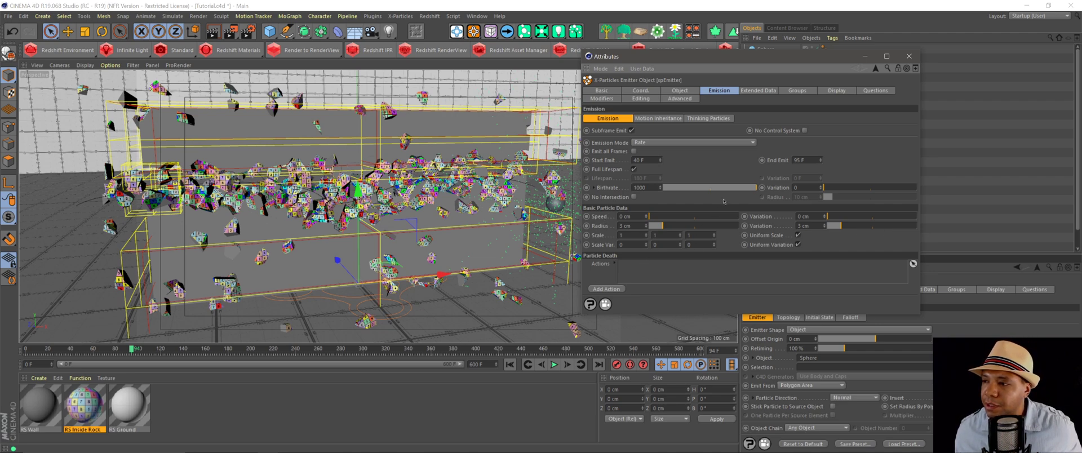
Uncover the viewport, play the simulation to check the particle emission, and return to the first frame.
drag(749, 66, 862, 341)
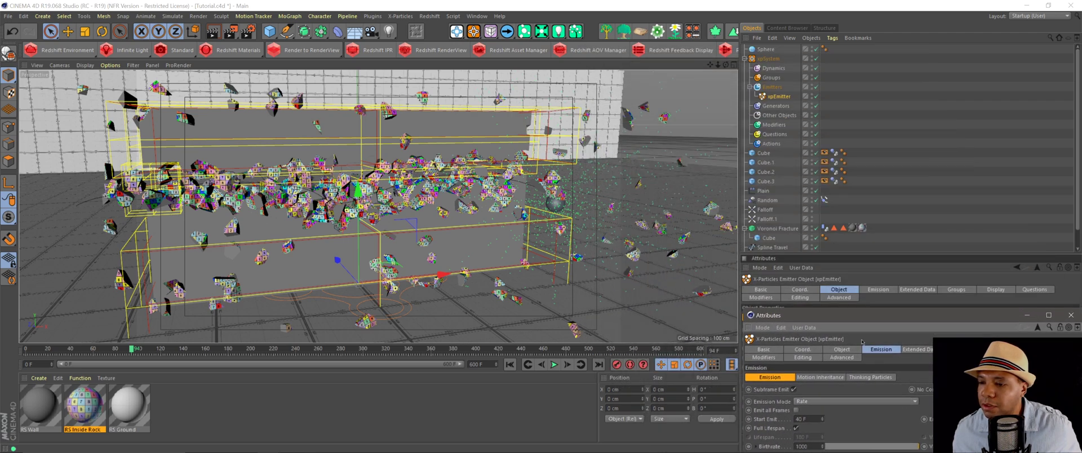
click(506, 366)
click(554, 365)
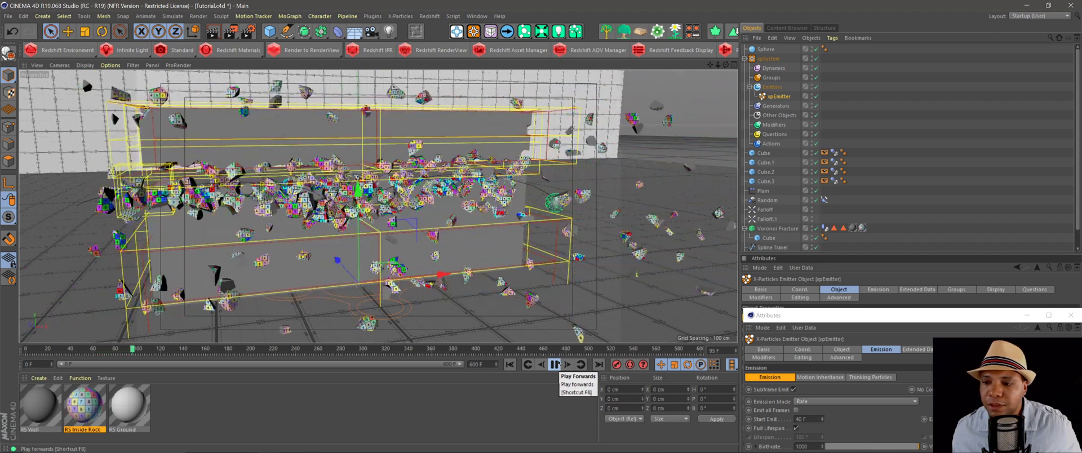
click(554, 365)
click(510, 365)
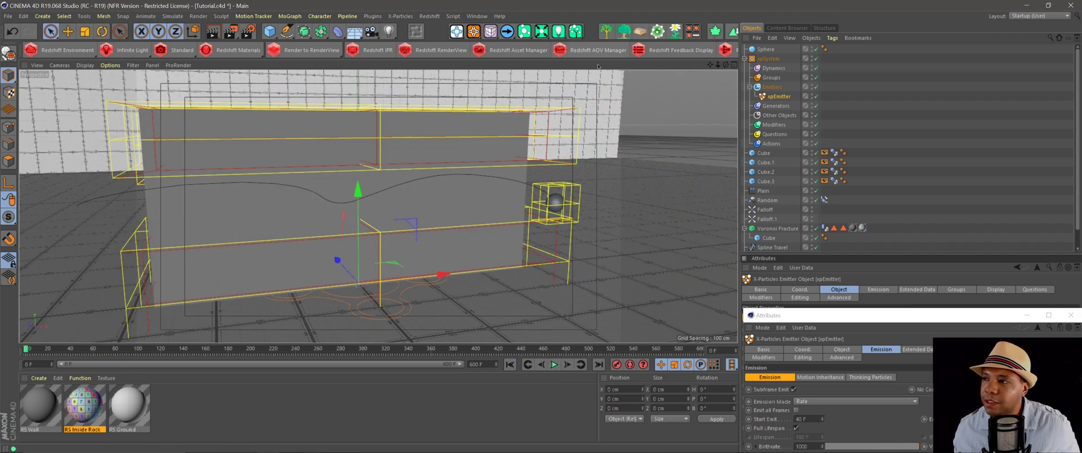
Make the Sphere a child of the Random effector and select the effector.
click(770, 50)
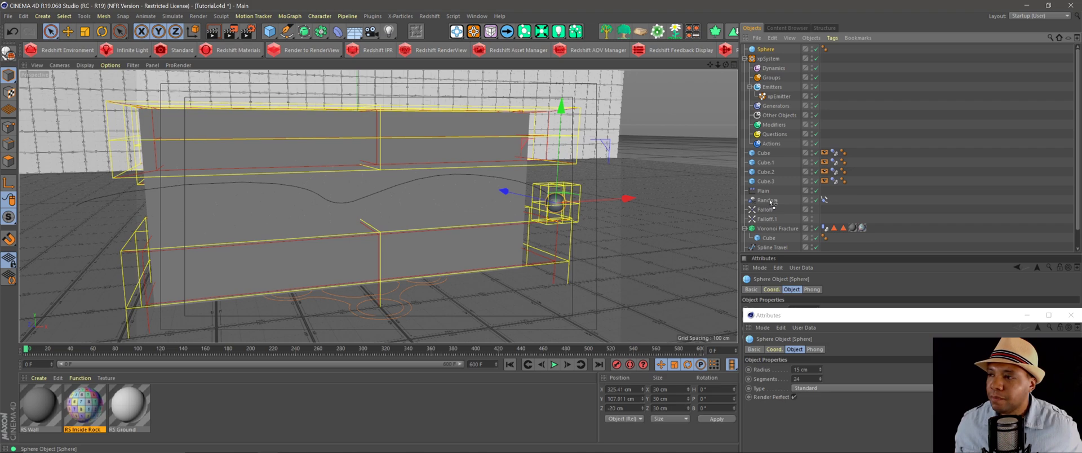
drag(772, 201, 770, 201)
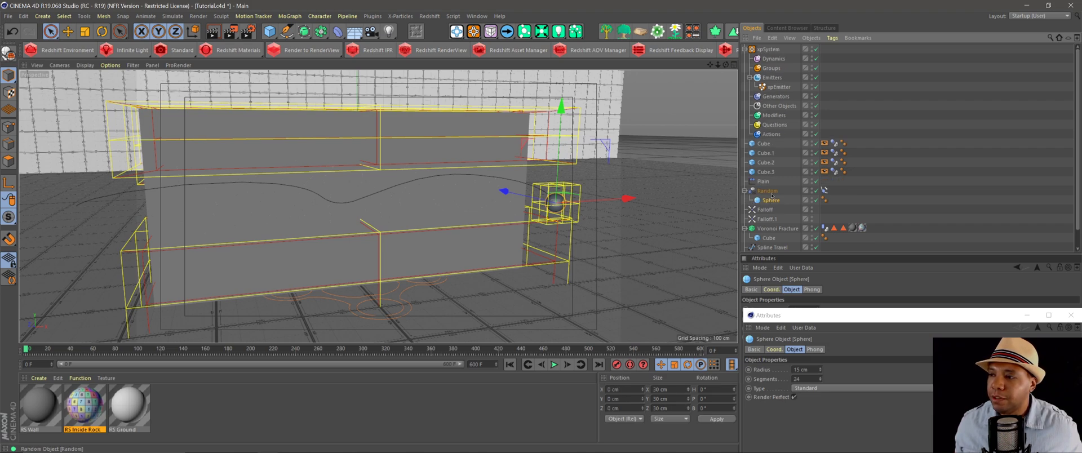
click(768, 191)
Play the simulation to check the sphere's travel along the wall, inspect the fractured pieces closely, and rewind to the start.
click(553, 365)
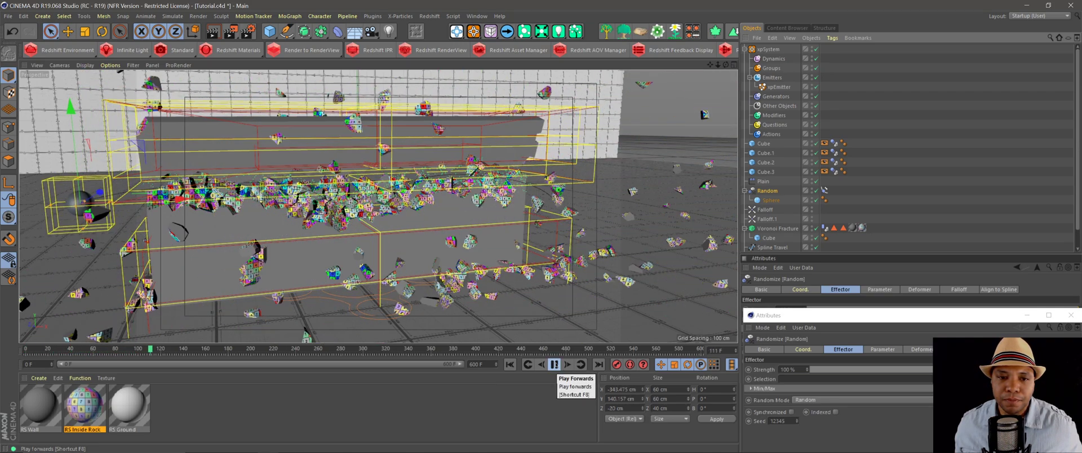
key(F8)
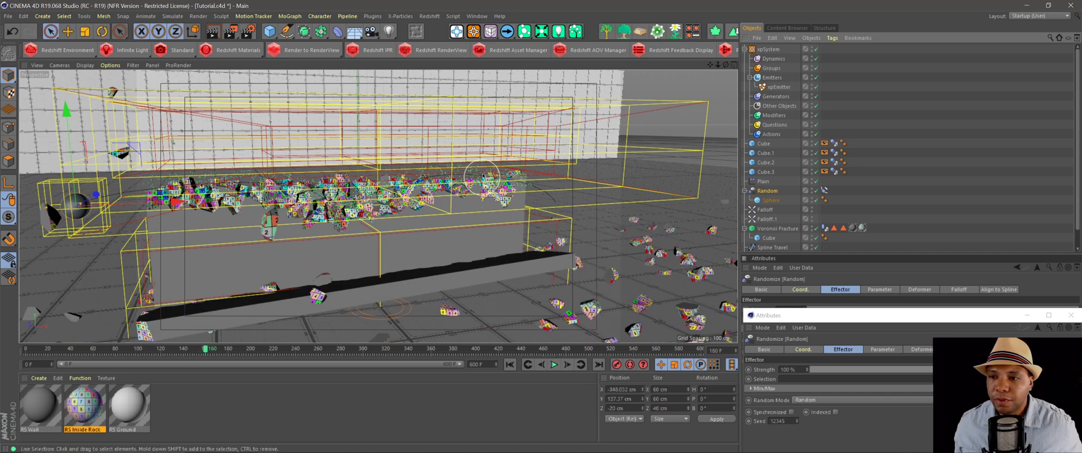
scroll(483, 177, up, 8)
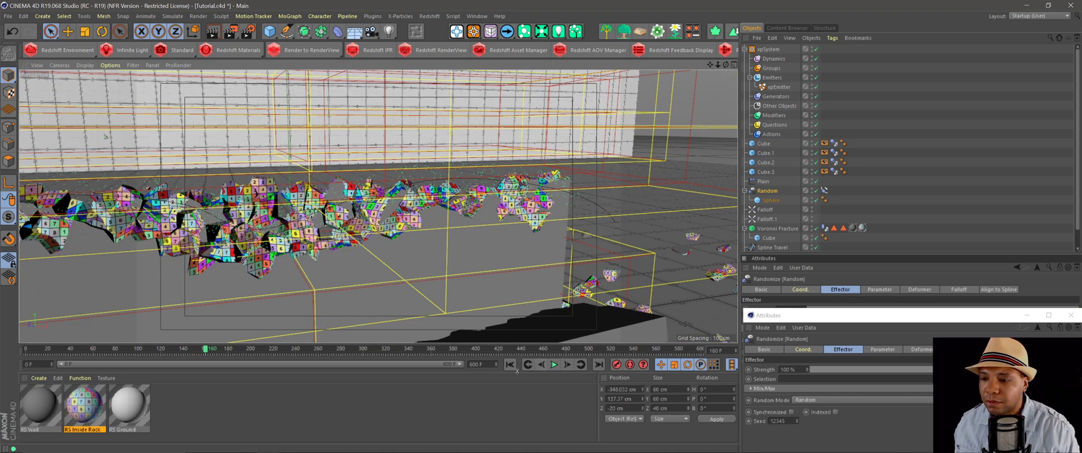
click(509, 365)
Rename the xpEmitter as "xpEmitter Sphere", with its floating attributes window moved back over the viewport.
drag(826, 317, 363, 97)
double_click(781, 87)
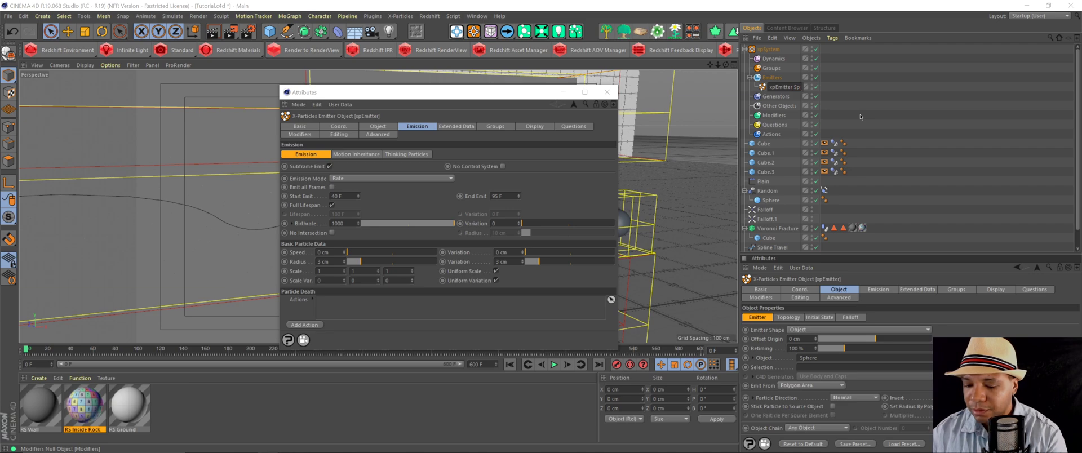
key(Return)
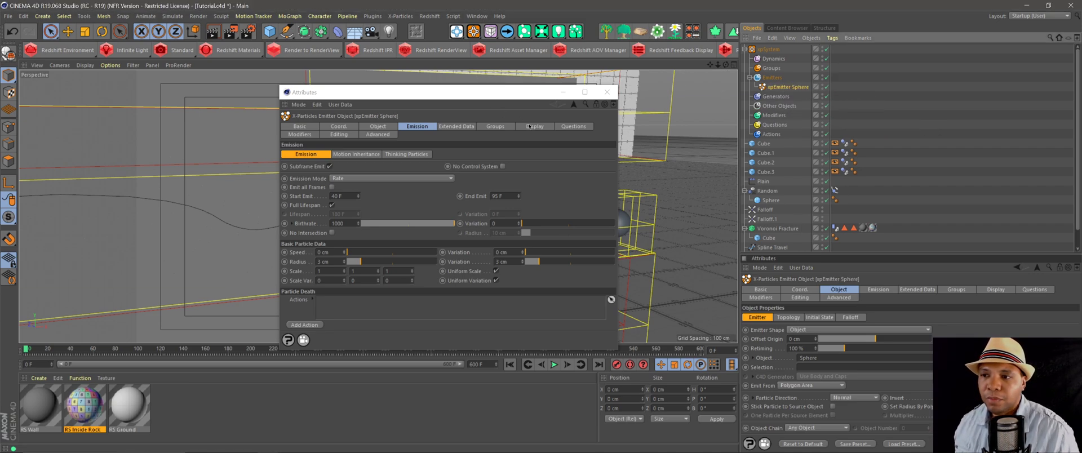
Change the sphere emitter's particle display color to blue with a hue of about 204°.
click(528, 126)
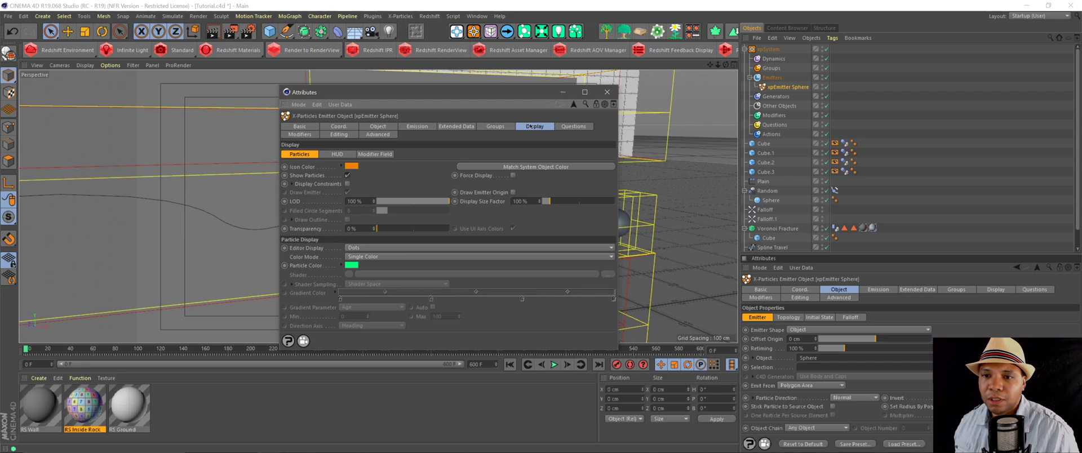
click(351, 265)
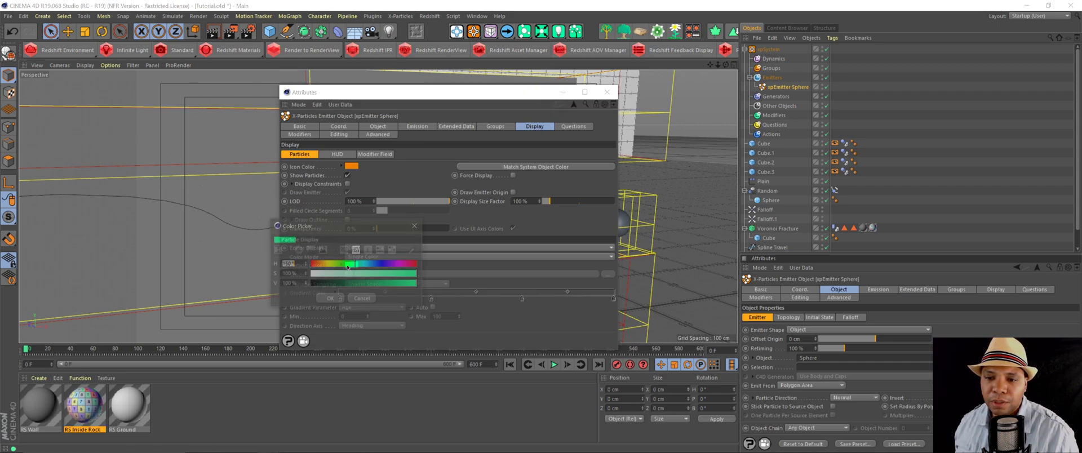
click(313, 251)
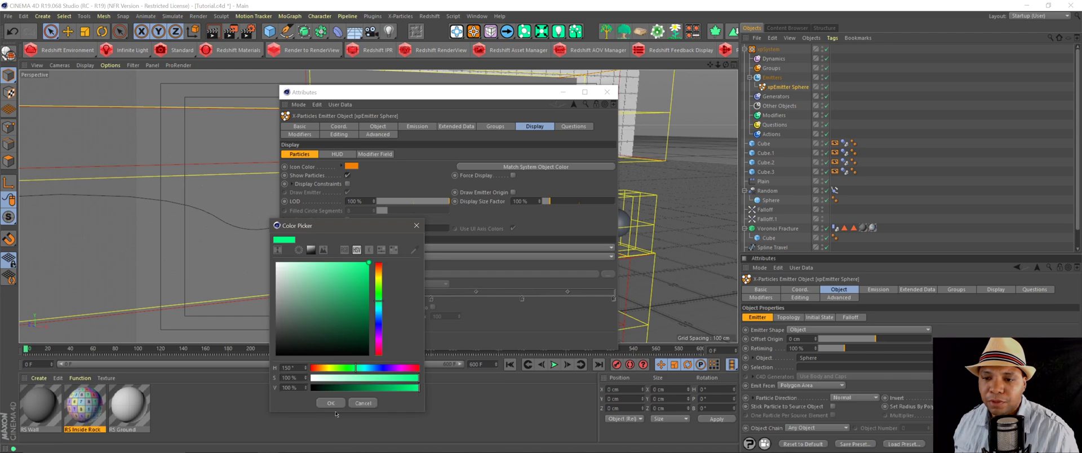
drag(379, 303, 377, 316)
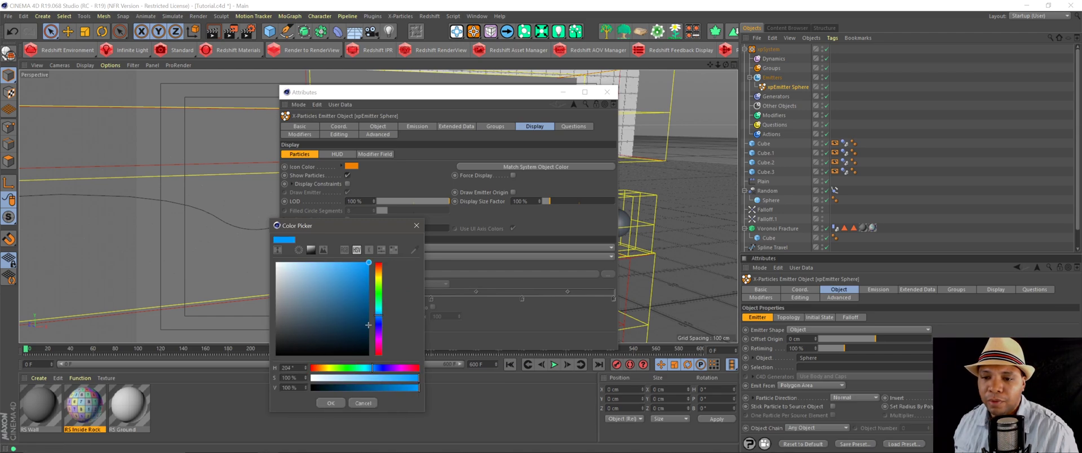
click(331, 402)
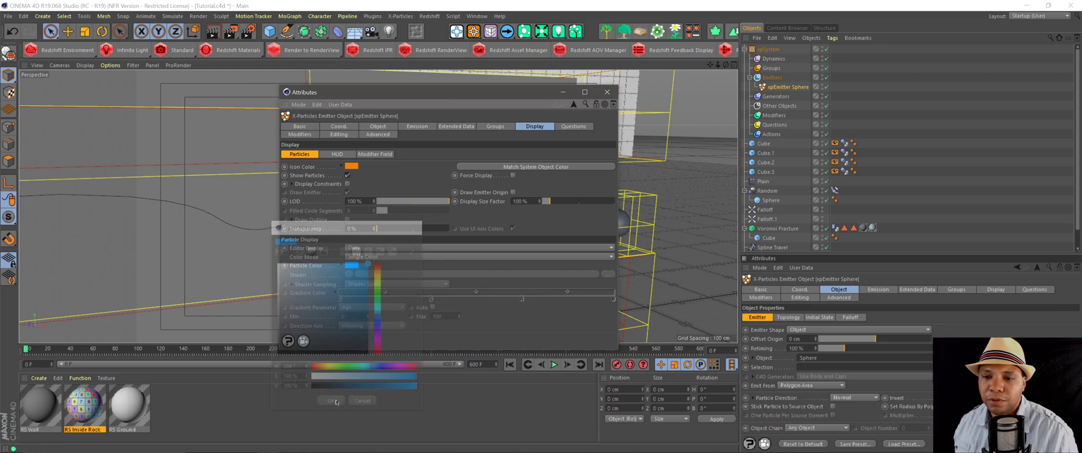
Set the particles' editor display to Squares and close the floating attributes window.
click(370, 248)
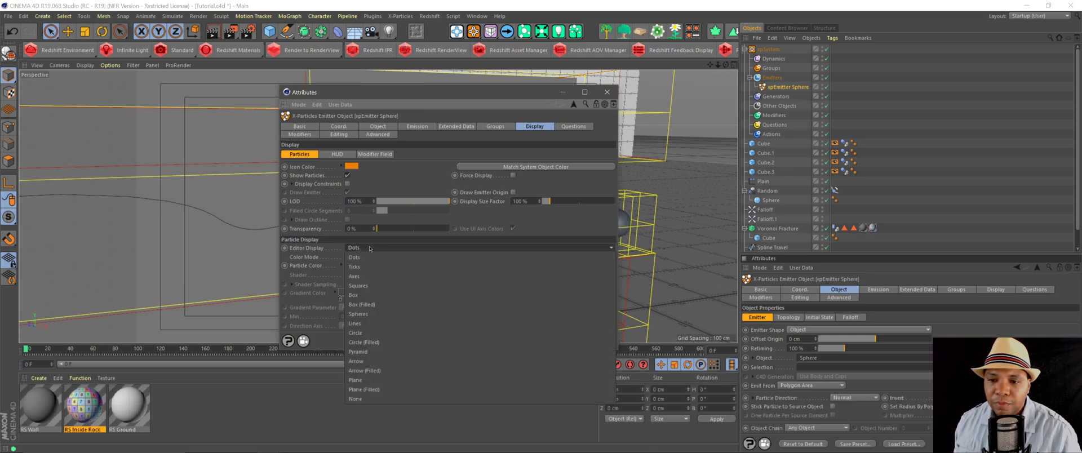
click(359, 286)
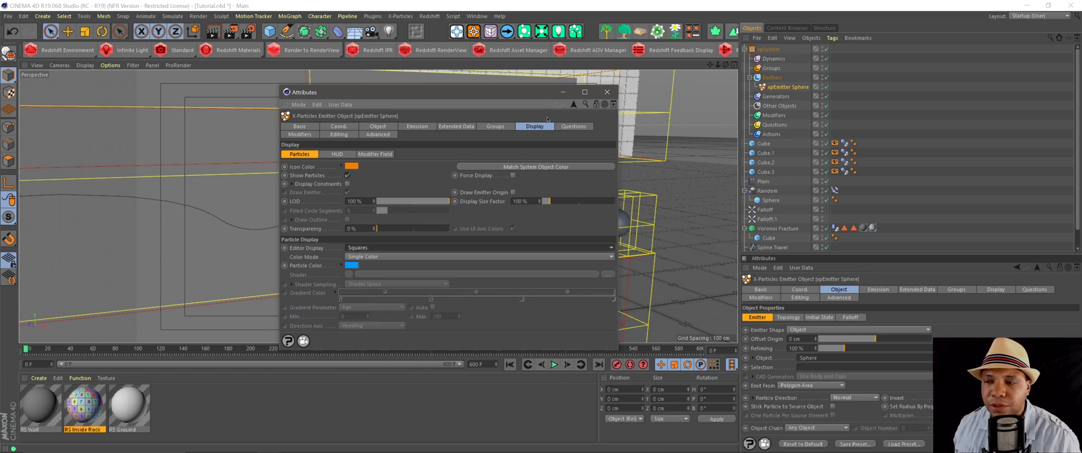
click(607, 92)
Play the simulation to check the particles' new appearance and rewind to the first frame.
click(555, 365)
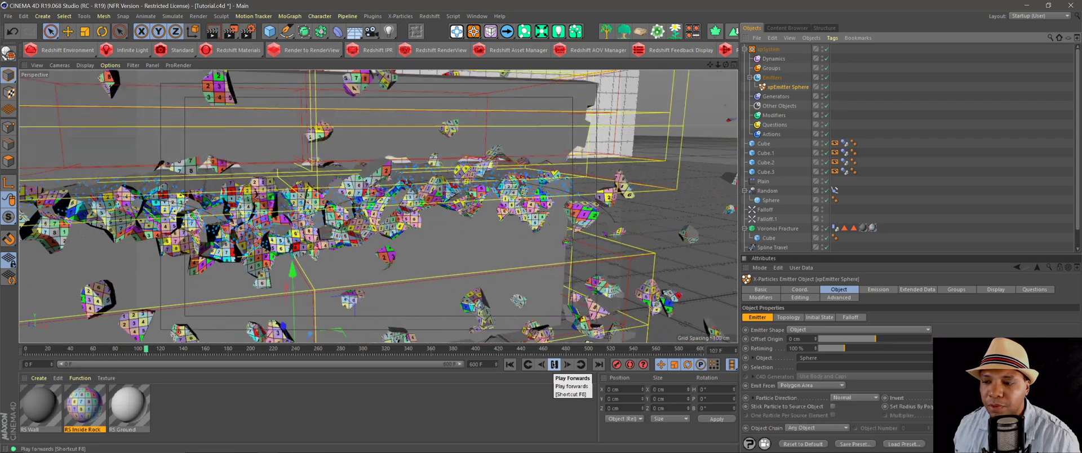
click(554, 365)
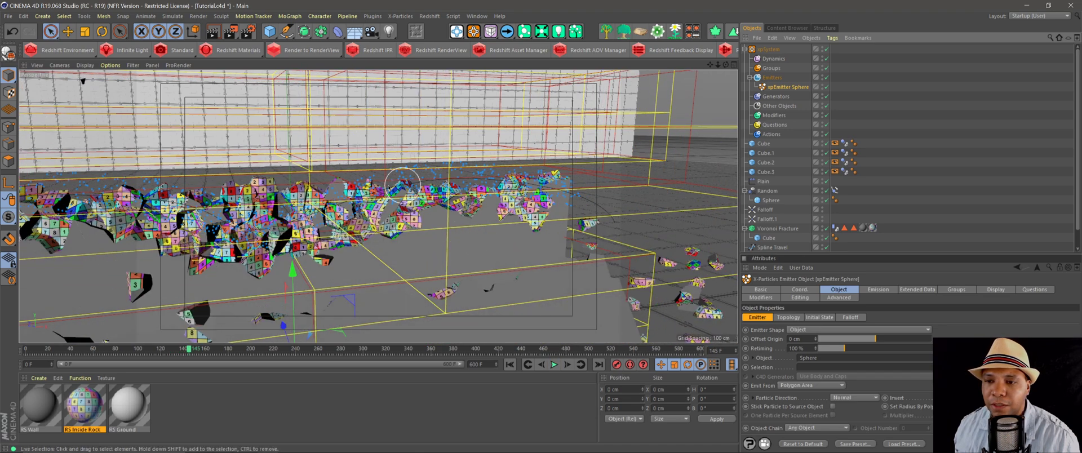
click(510, 365)
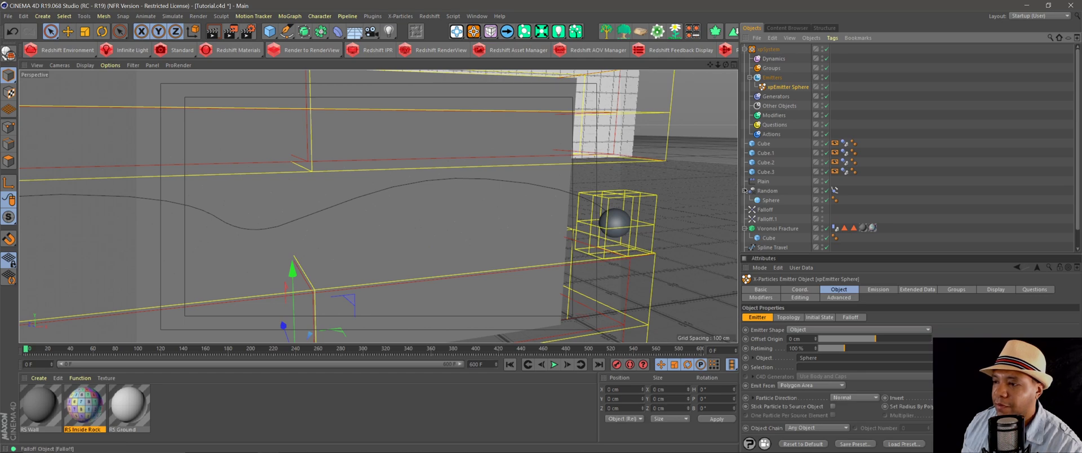
Collapse the Voronoi Fracture hierarchy and show the X-Particles Modifiers folder's settings in a floating attributes window.
click(744, 229)
click(773, 115)
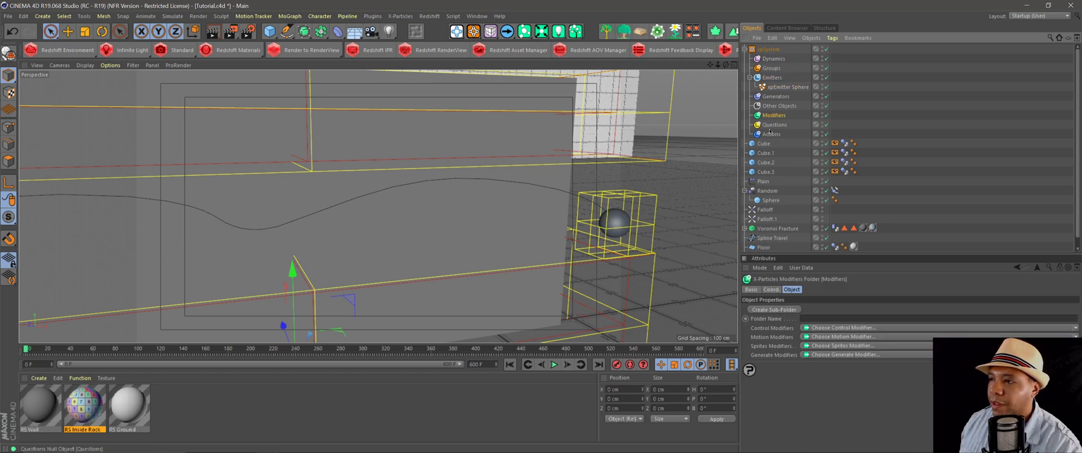
click(822, 337)
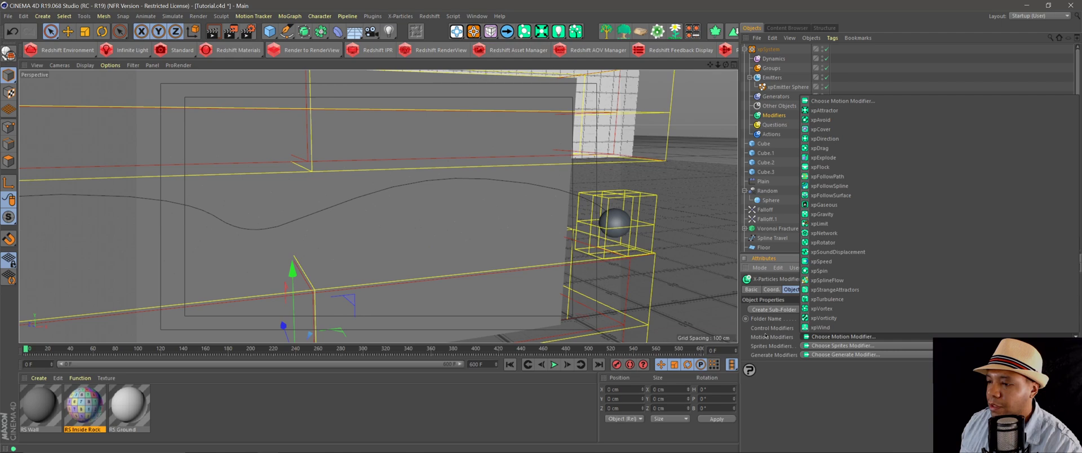
click(766, 337)
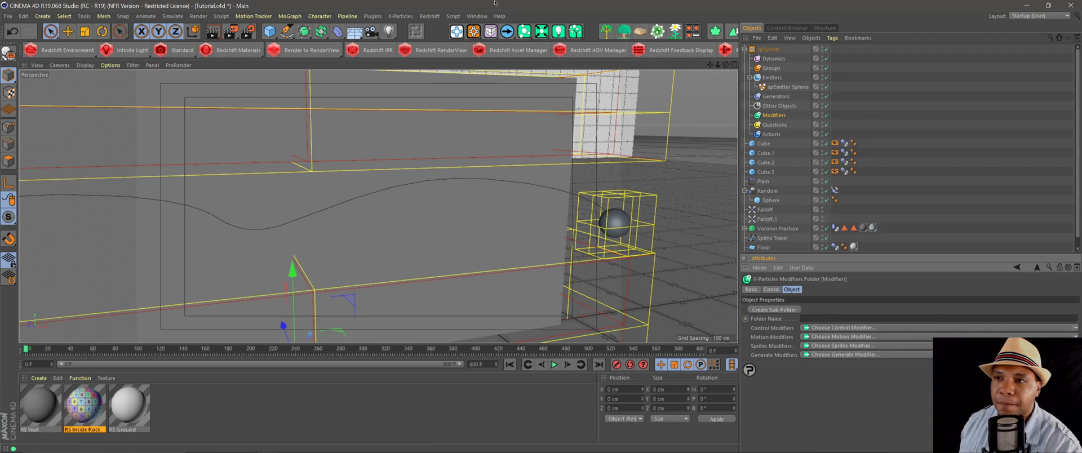
click(477, 15)
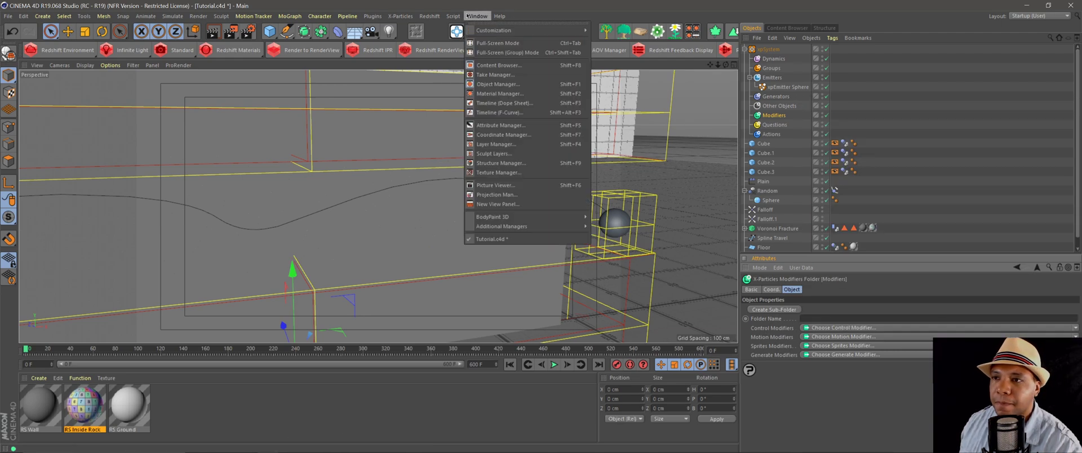
click(514, 125)
drag(568, 177, 717, 177)
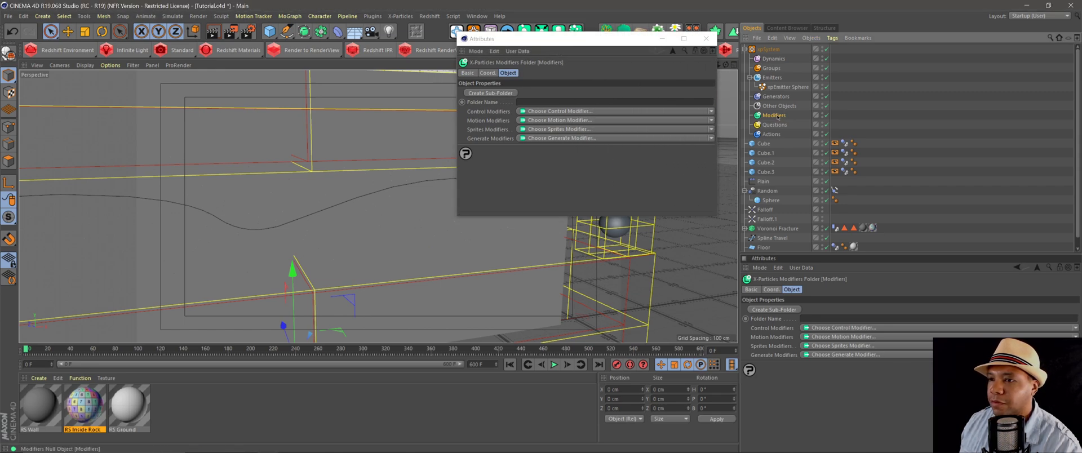
Add an xpGravity motion modifier to the particle system and close the floating attributes windows.
click(488, 121)
click(541, 120)
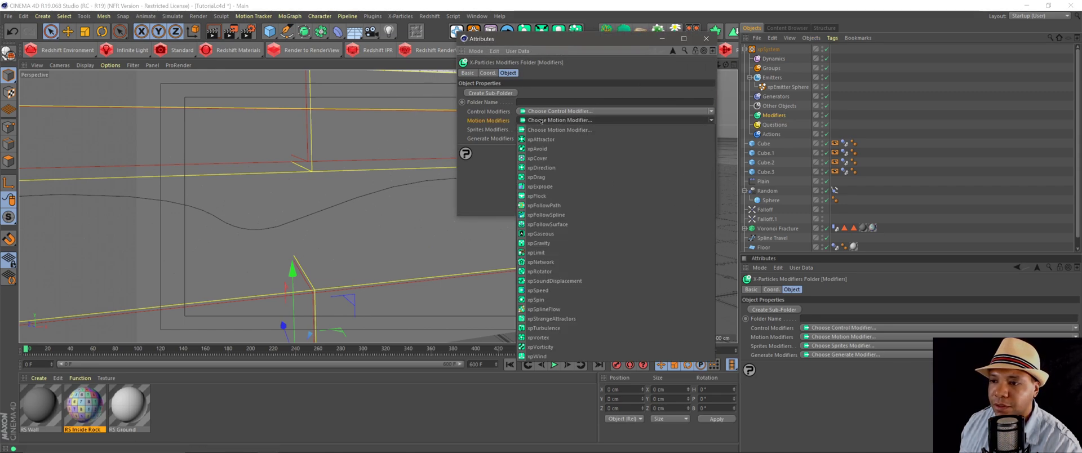
click(540, 243)
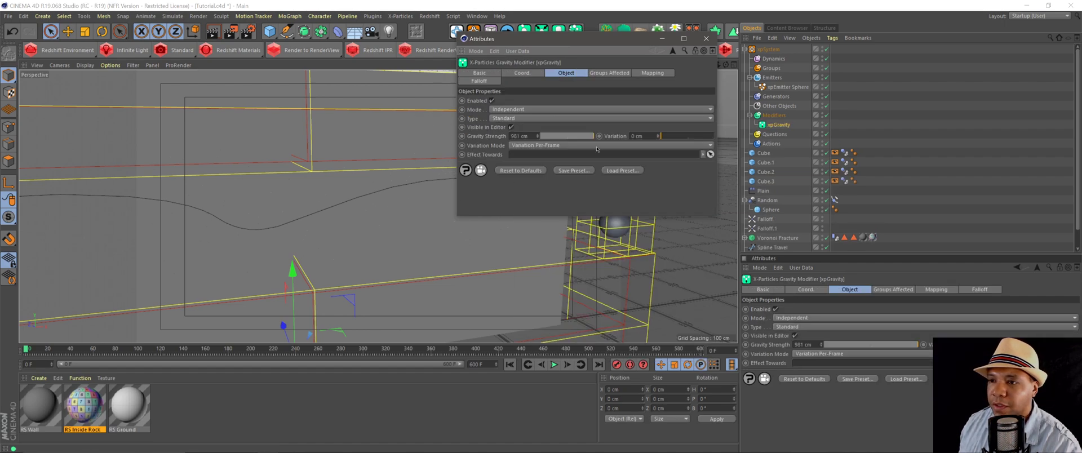
click(707, 39)
mouse_move(274, 451)
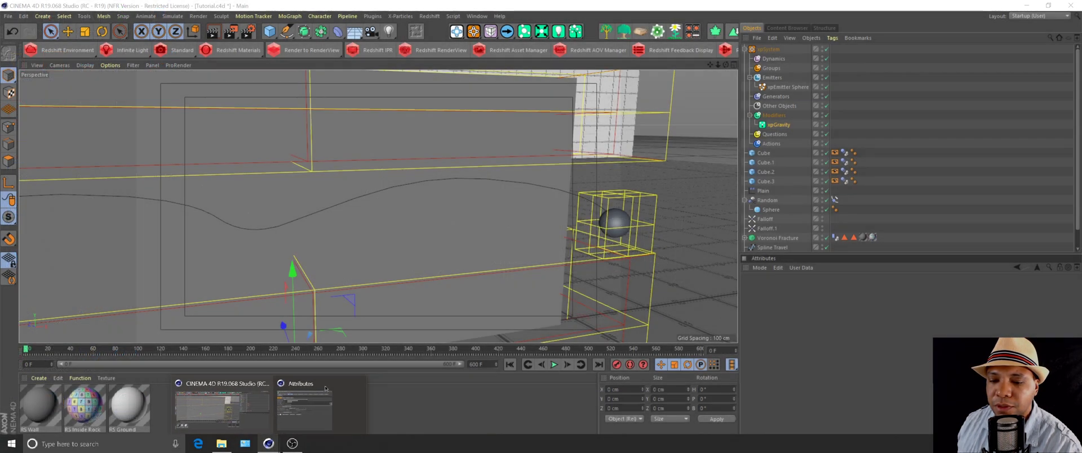
click(343, 388)
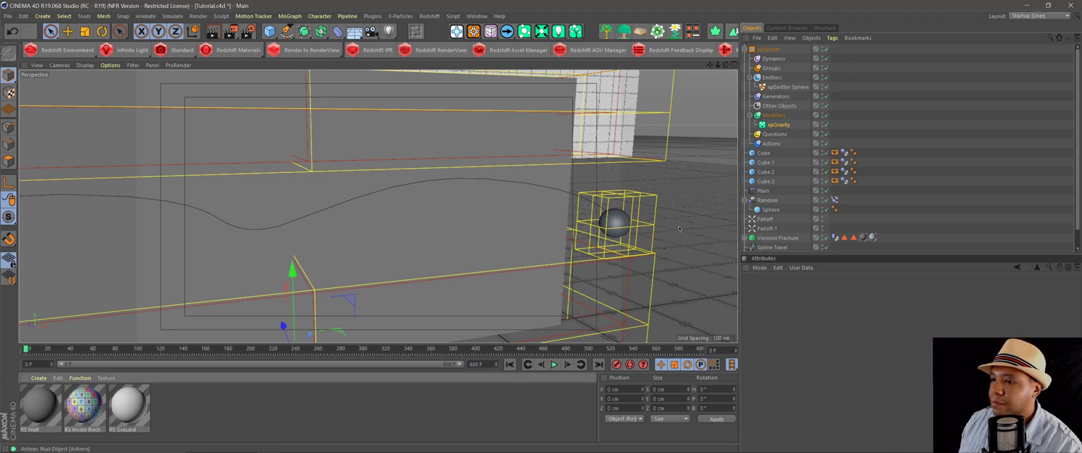
Play the simulation to check how gravity affects the particles from other angles around the wall, and return to the first frame.
click(554, 364)
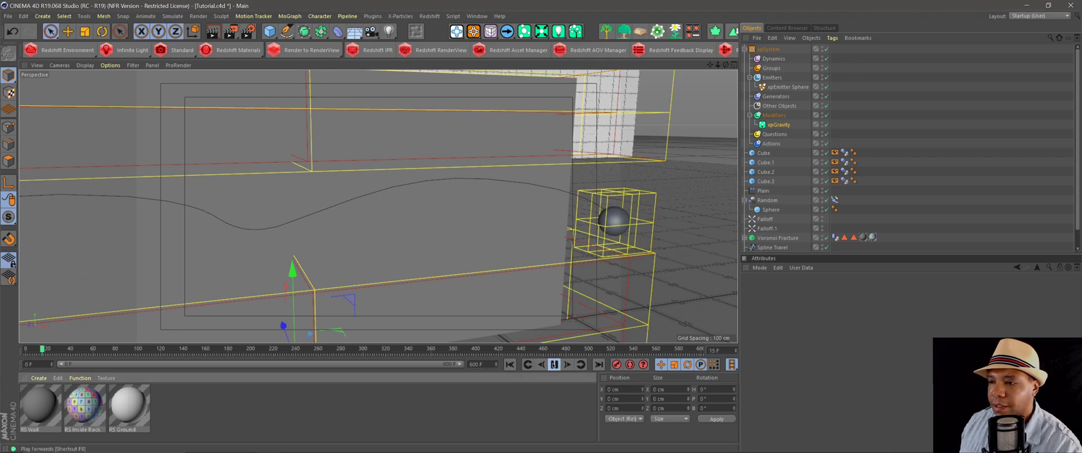
alt+drag(564, 271, 602, 403)
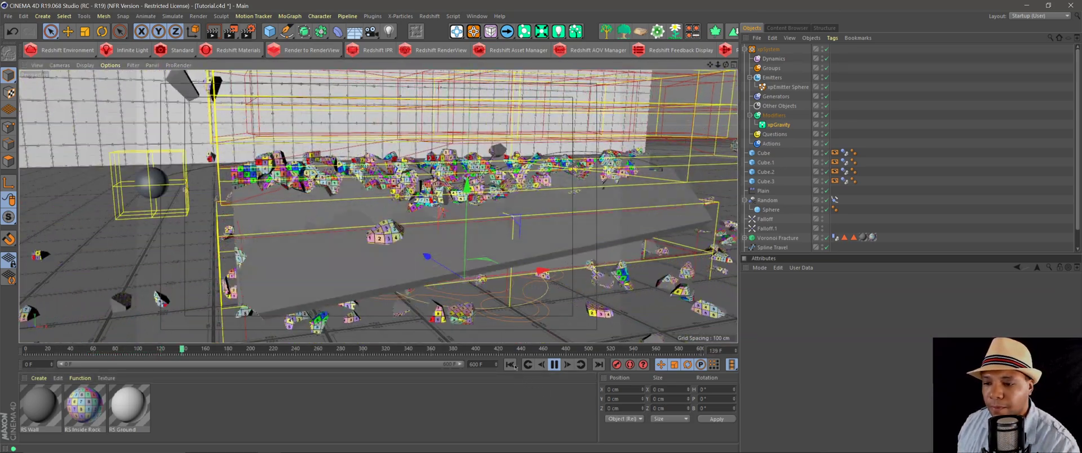
key(shift+f)
alt+drag(526, 279, 517, 279)
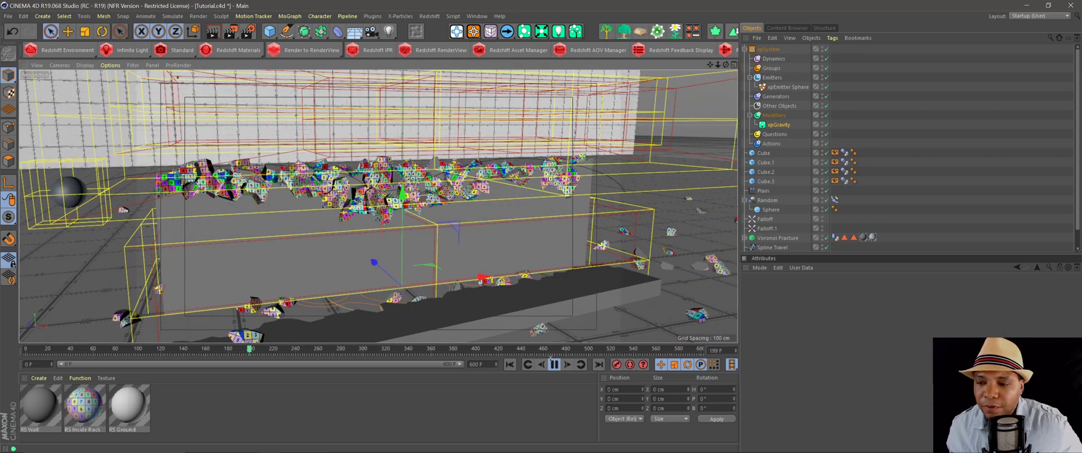
click(554, 365)
click(510, 365)
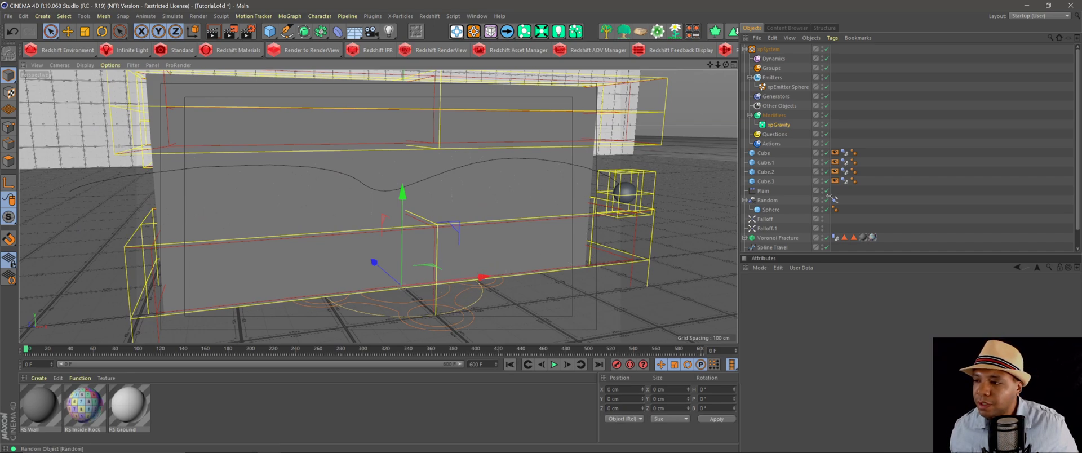
Enlarge the object list, add an xpCollider tag to the Floor, and test the particle collisions by playing the simulation from the start.
drag(791, 253, 791, 318)
click(764, 257)
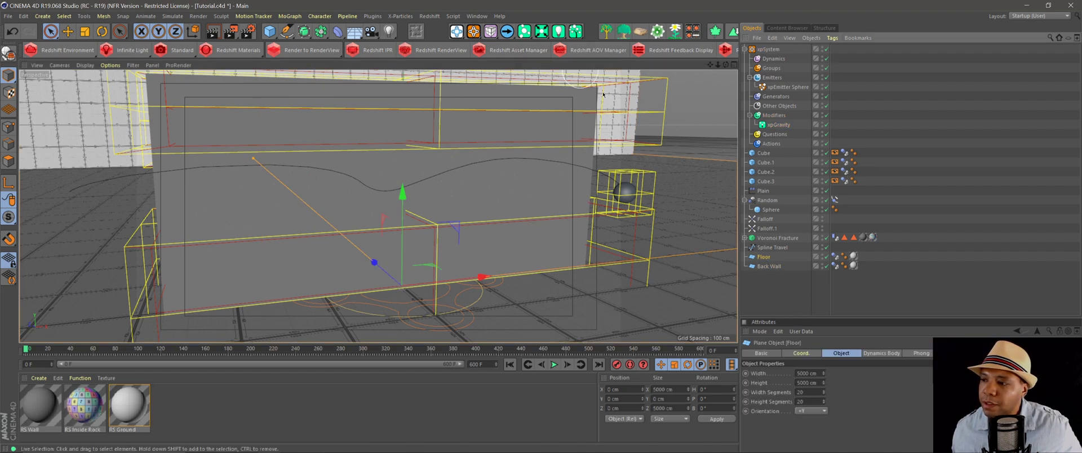
click(831, 37)
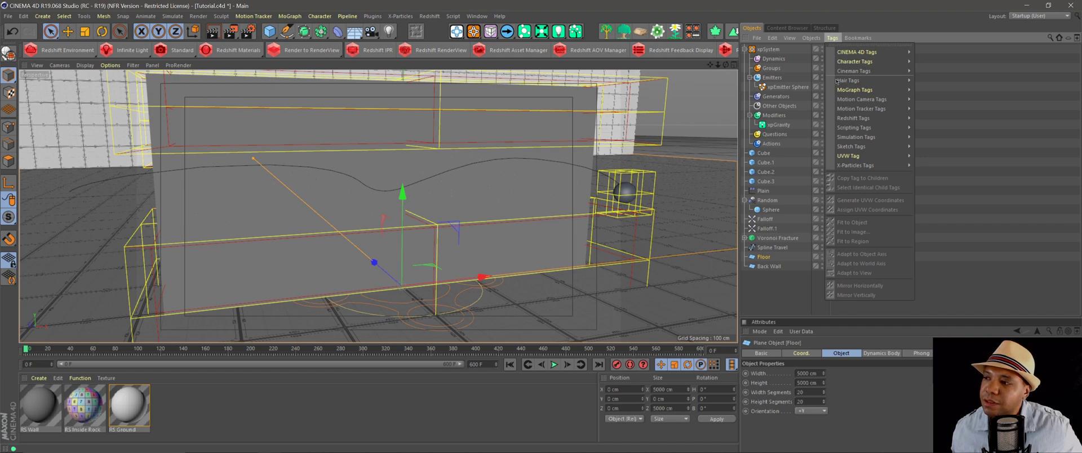
mouse_move(861, 167)
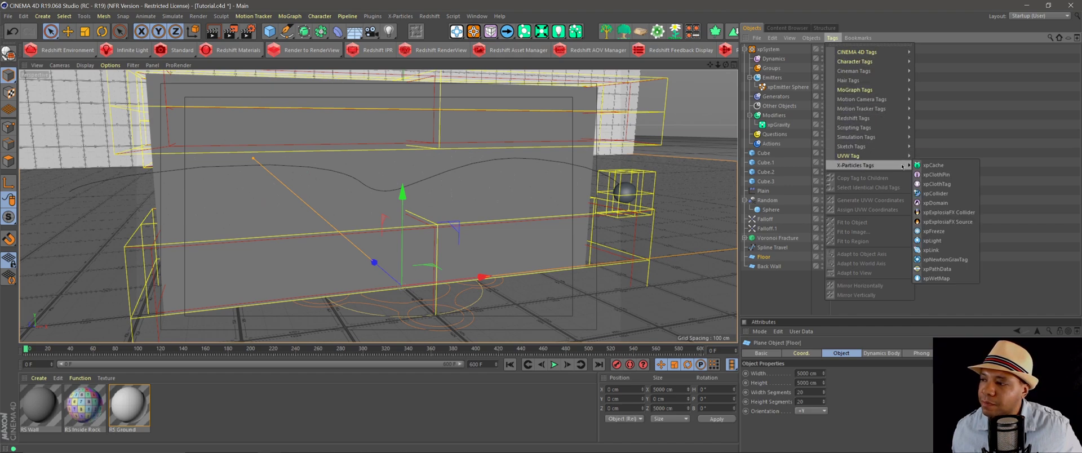
click(948, 195)
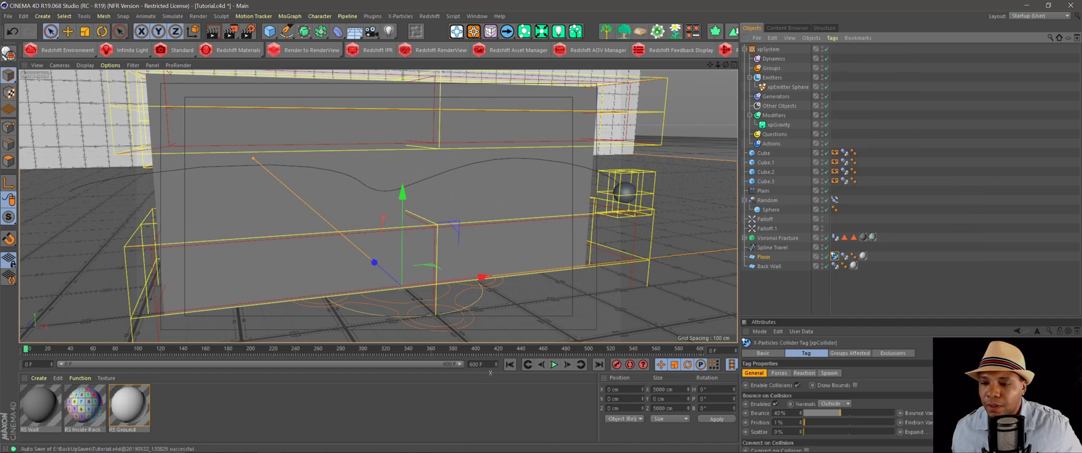
click(554, 365)
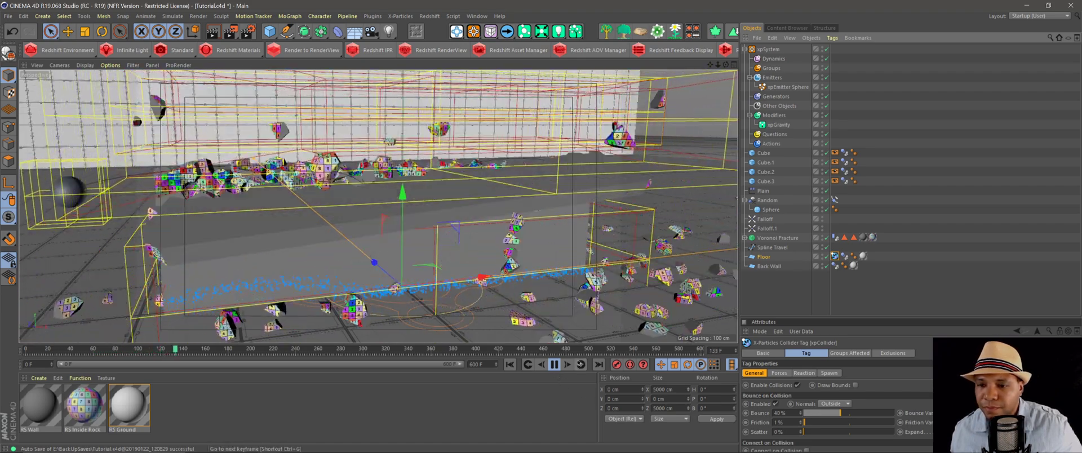
click(510, 365)
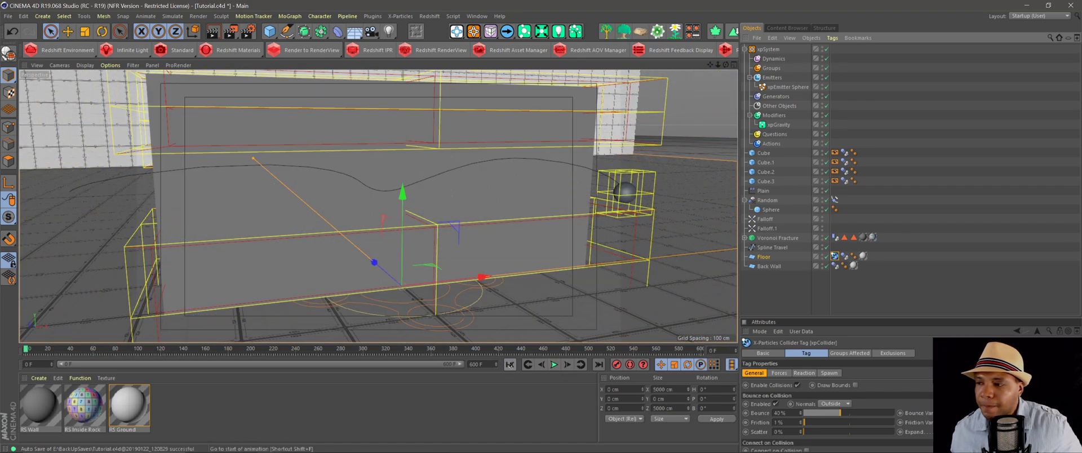
Open the Floor's collider tag settings in a floating window and set Bounce to 10% and Friction to 88%.
double_click(793, 412)
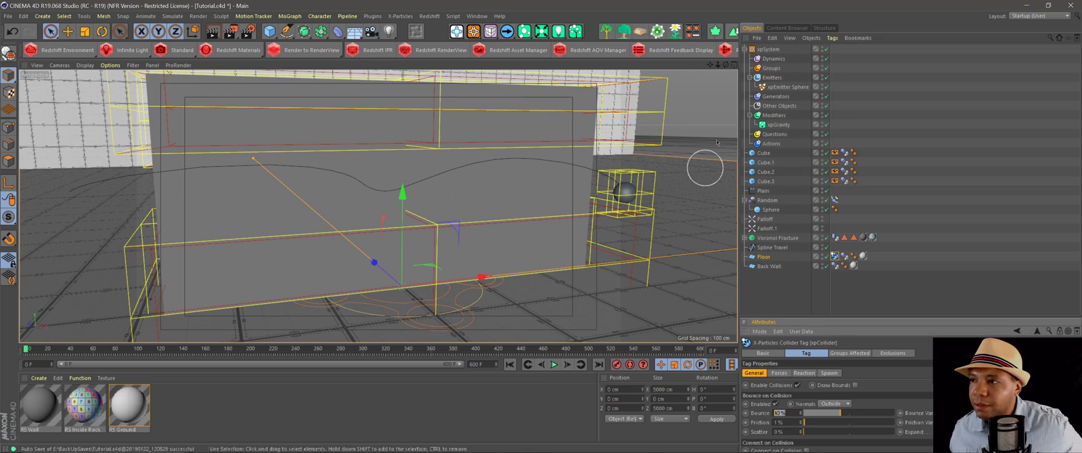
click(476, 17)
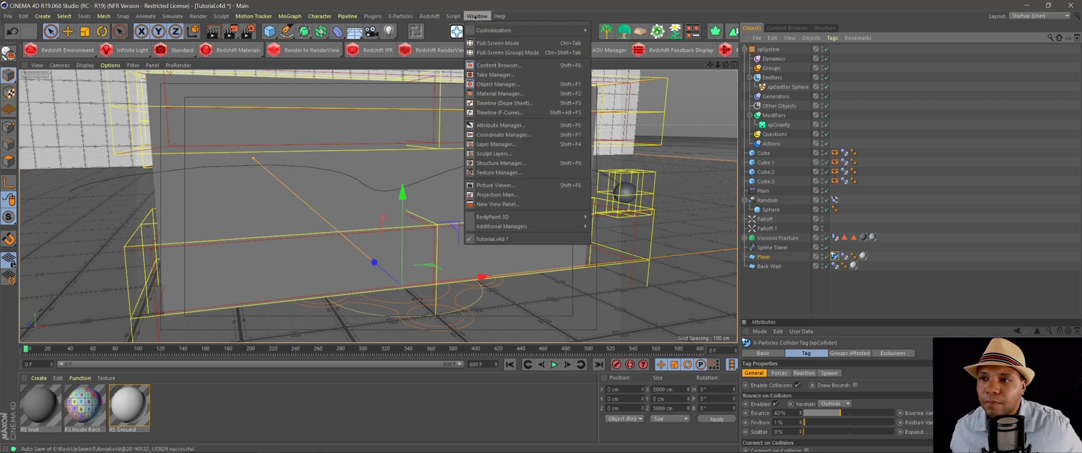
click(496, 125)
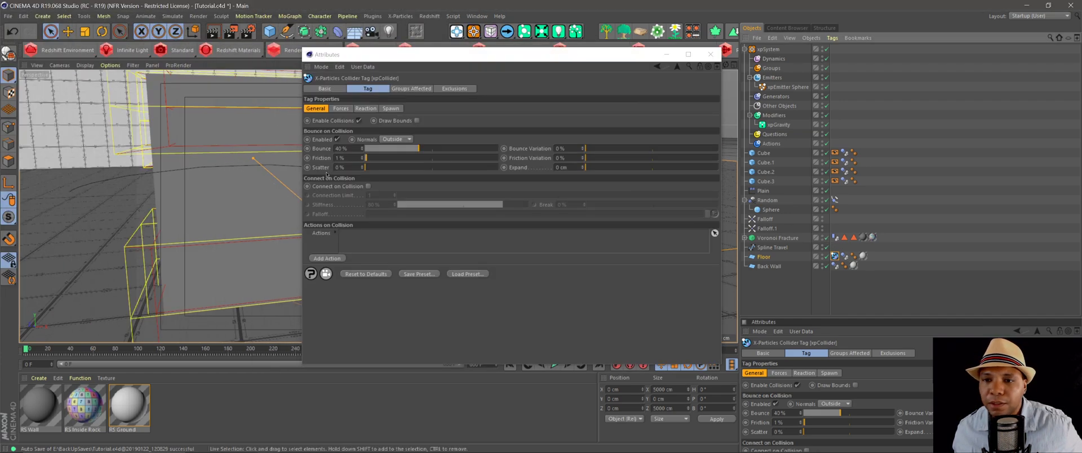
double_click(349, 150)
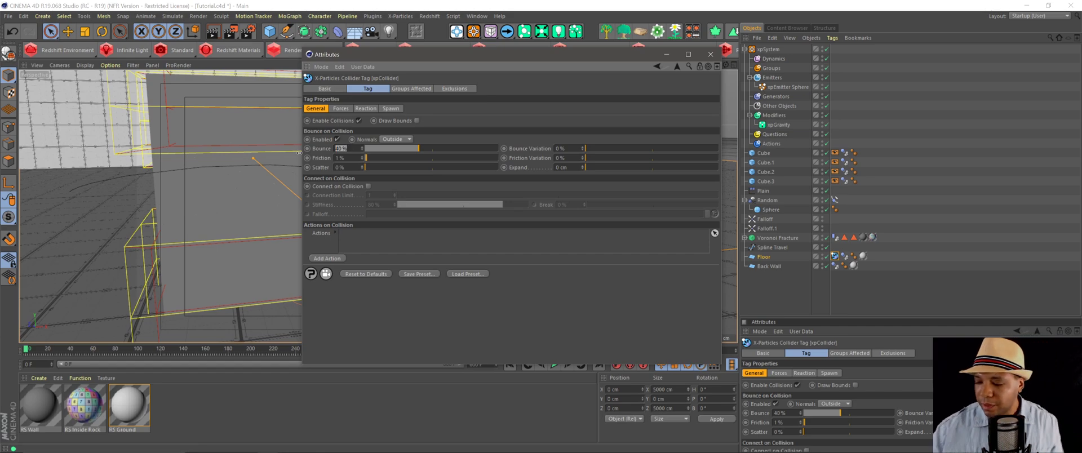
text(10)
key(Return)
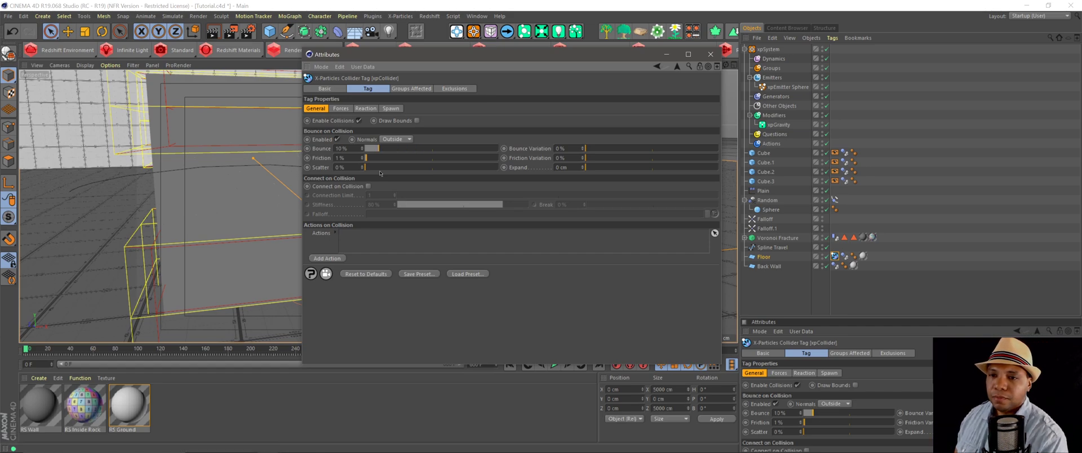
drag(400, 156, 483, 158)
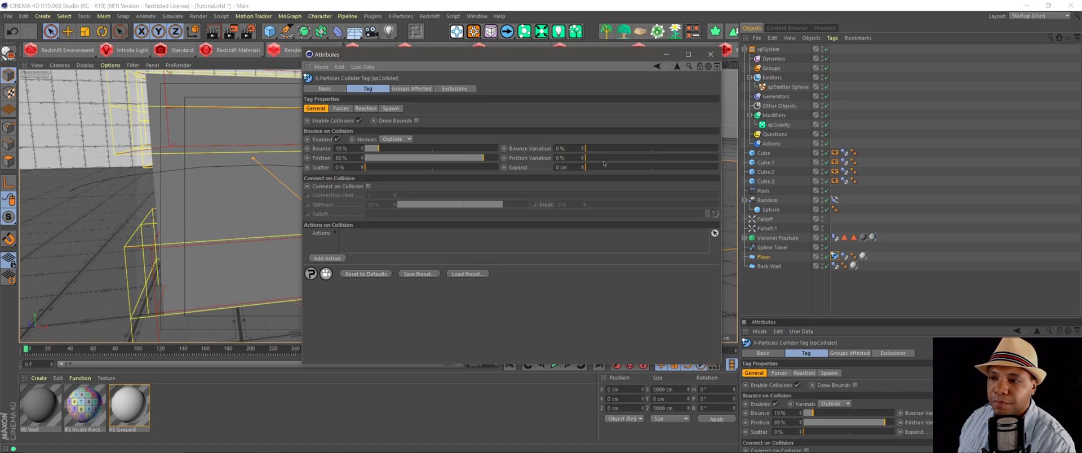
Set the Floor collider's Bounce Variation to 19% and Friction Variation to 67%, and test the collisions by playing from the first frame.
mouse_move(597, 159)
mouse_down()
mouse_move(673, 158)
mouse_move(616, 151)
mouse_up()
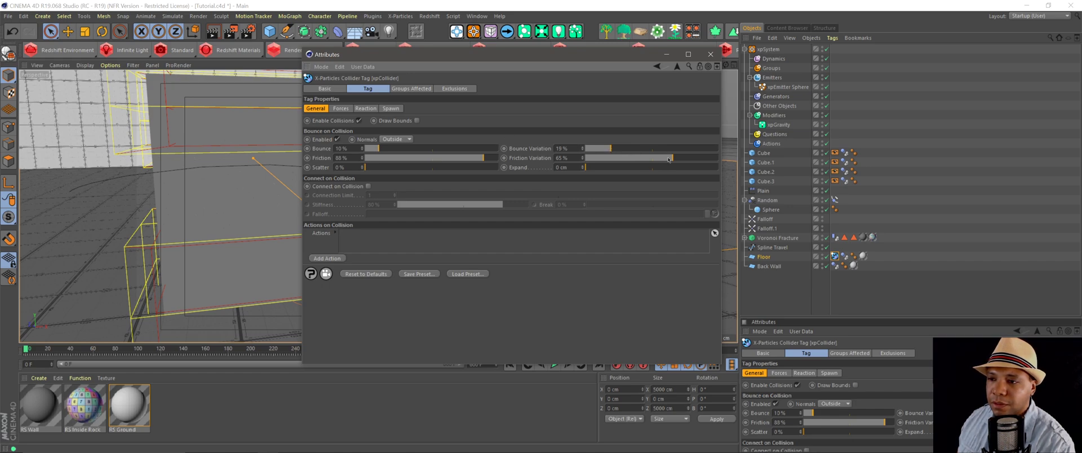
click(667, 55)
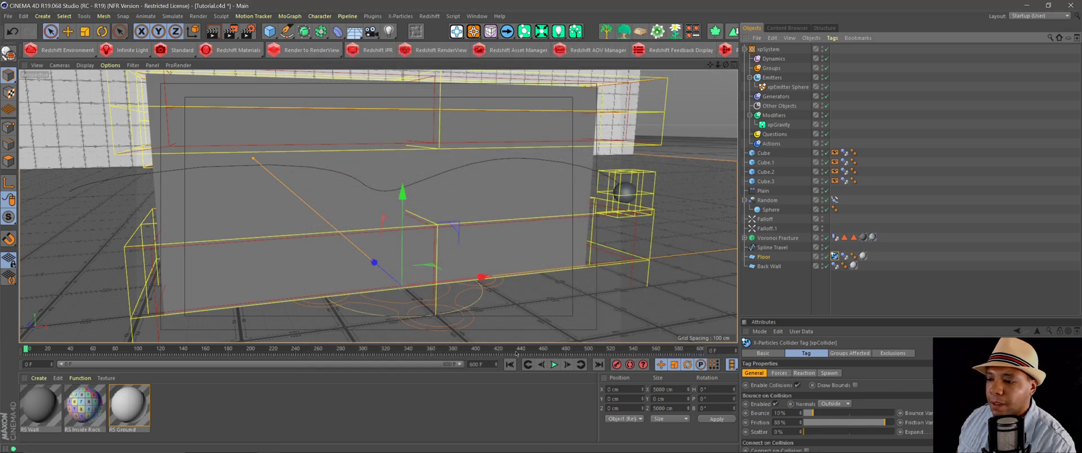
click(554, 365)
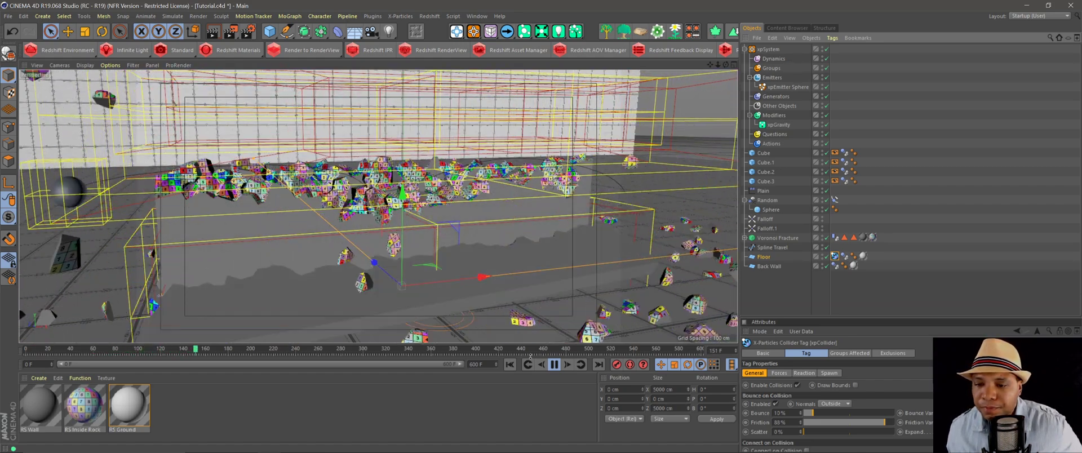
click(554, 364)
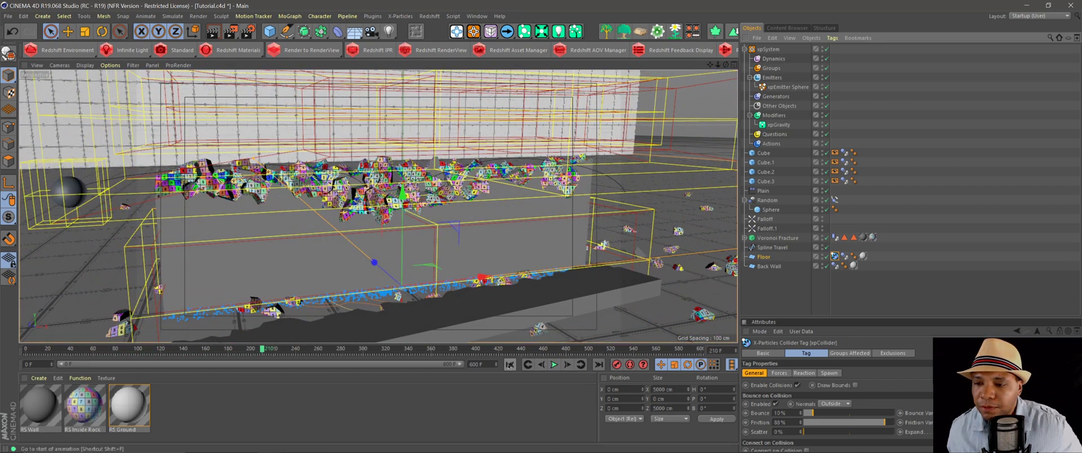
click(510, 365)
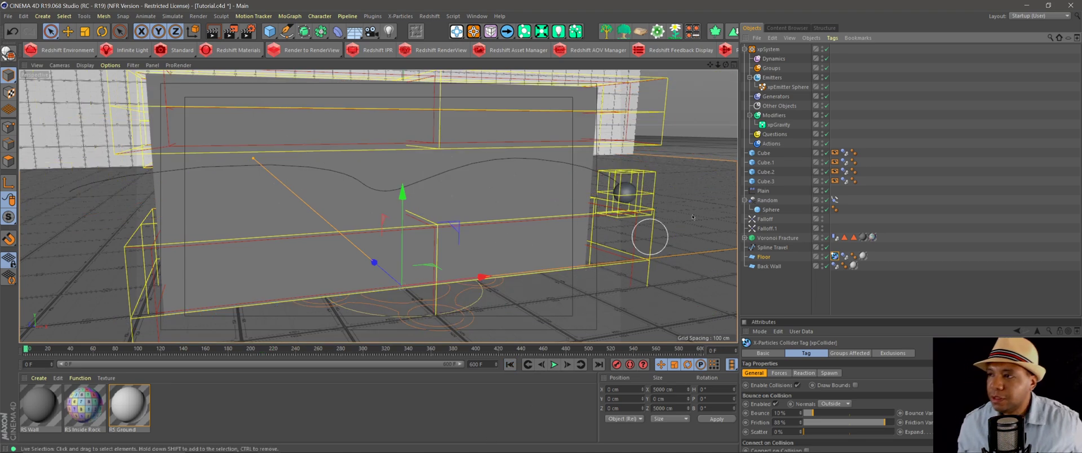
Replay the simulation to check how the debris particles land on the floor, and return to the first frame.
click(774, 116)
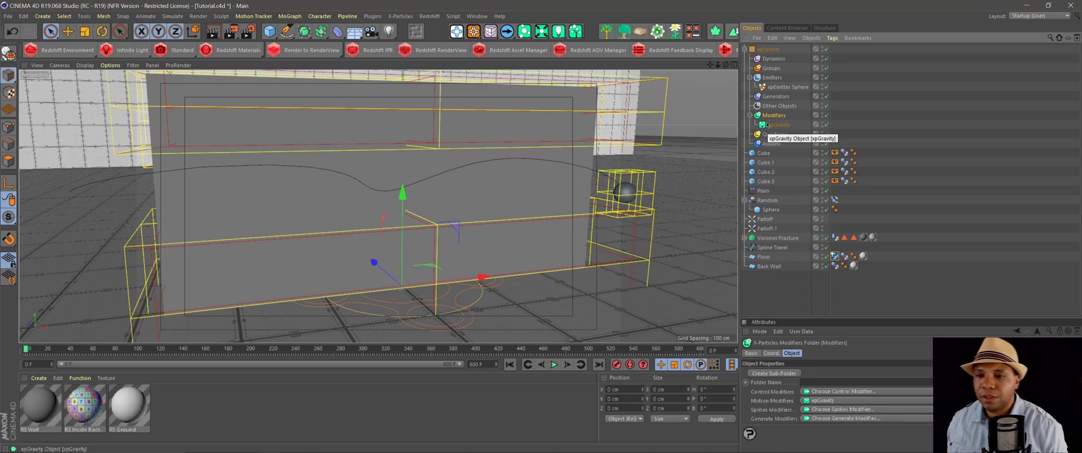
click(555, 365)
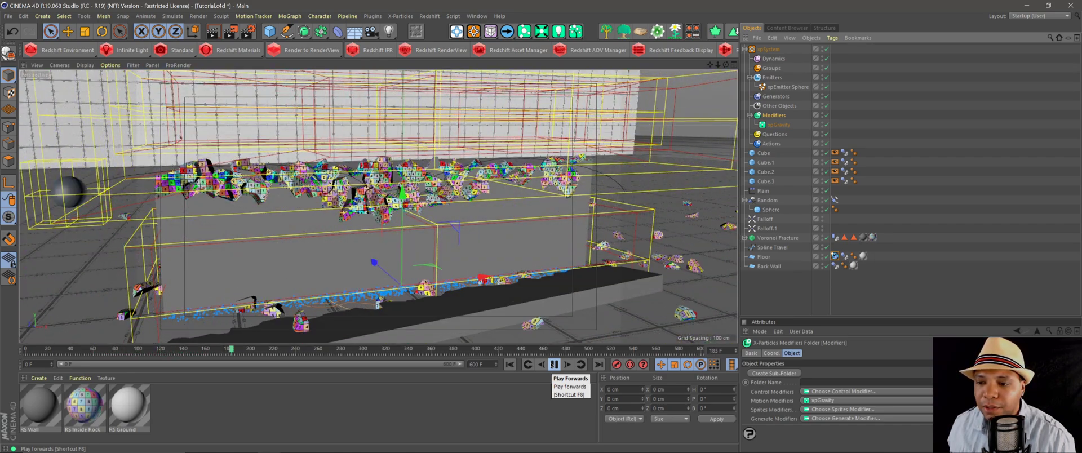
click(555, 365)
click(510, 365)
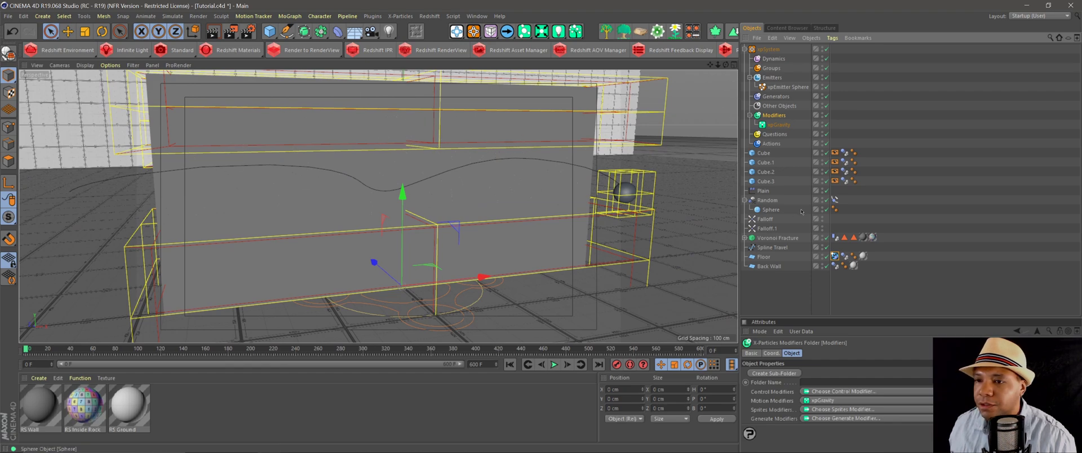
Copy the Floor's X-Particles collider tag onto the Voronoi Fracture object.
click(769, 239)
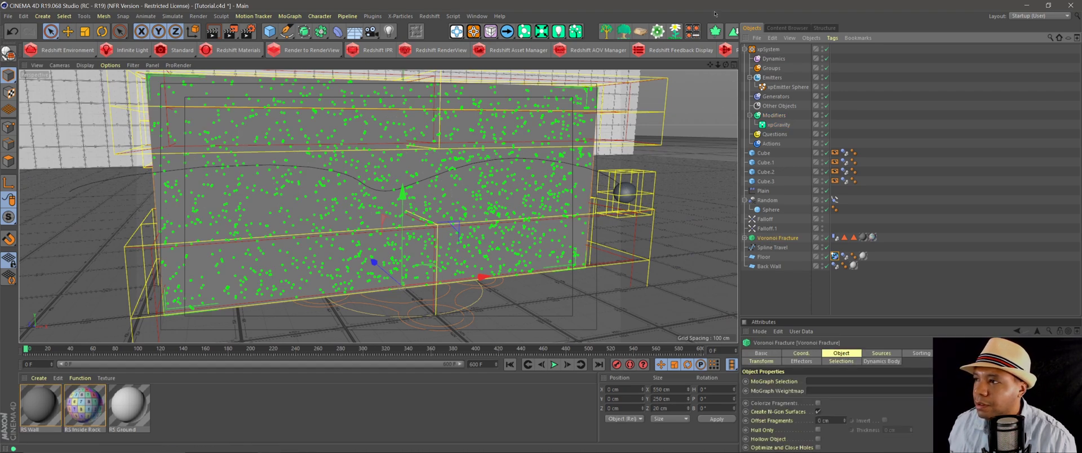
click(833, 38)
mouse_move(856, 167)
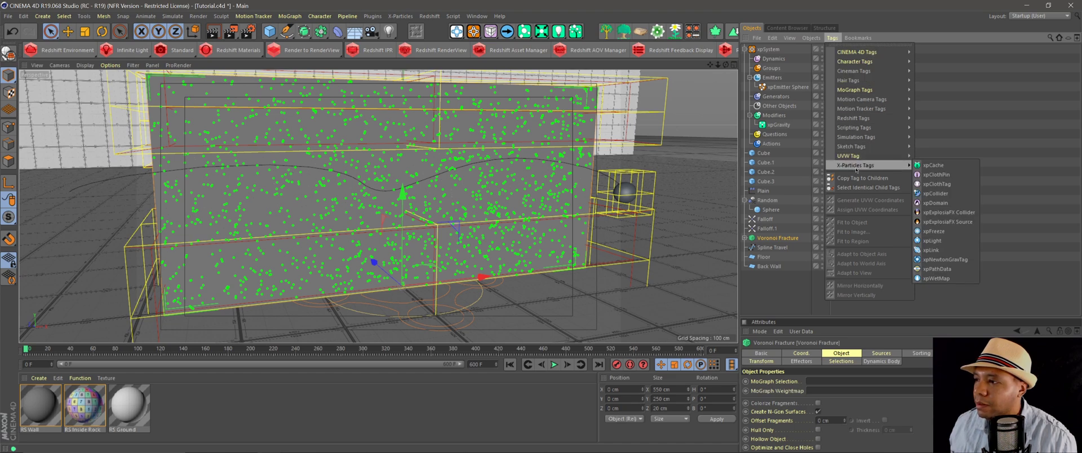
click(1058, 152)
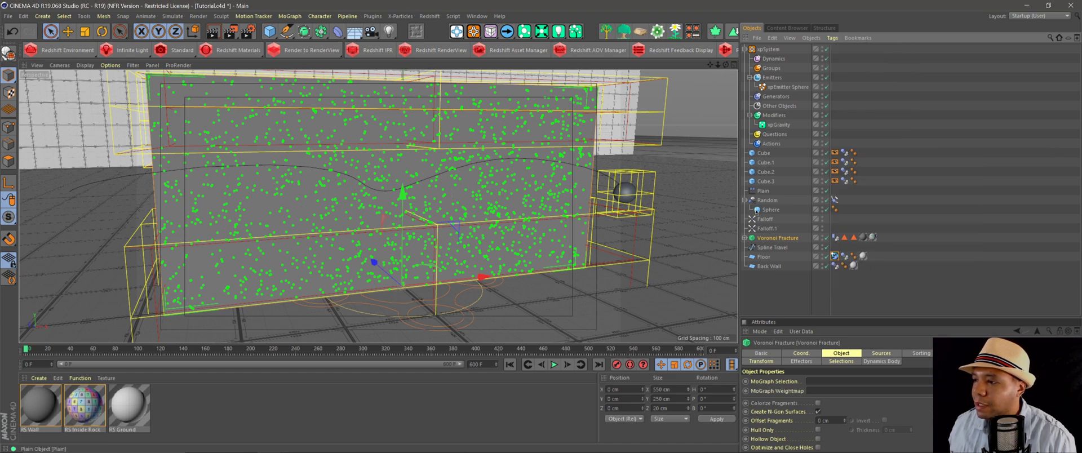
click(835, 257)
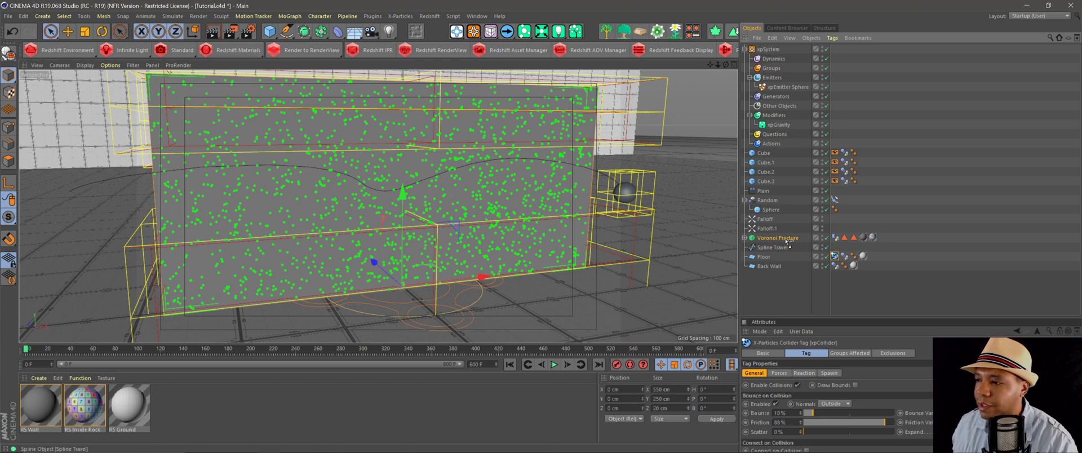
ctrl+drag(788, 239, 835, 237)
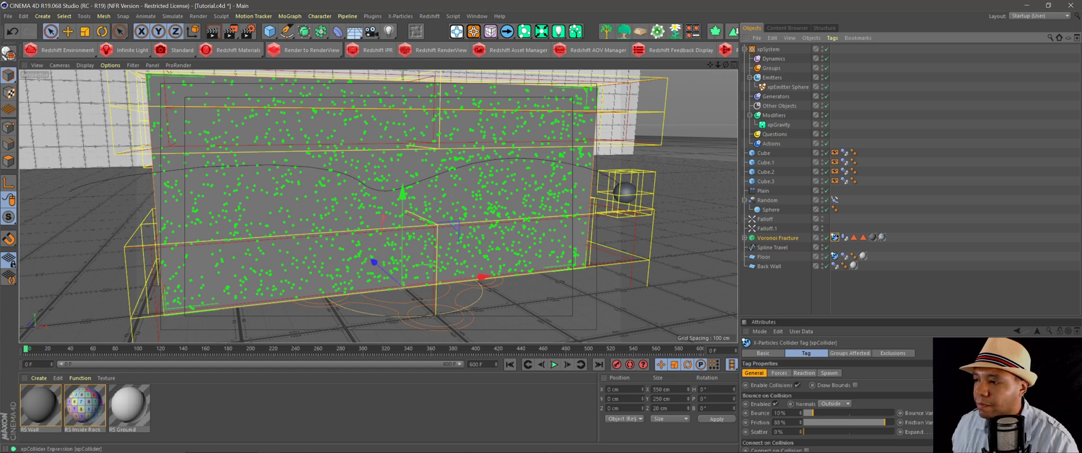
Play the simulation to check the particle collisions with the fractured wall, and return to the first frame.
click(554, 365)
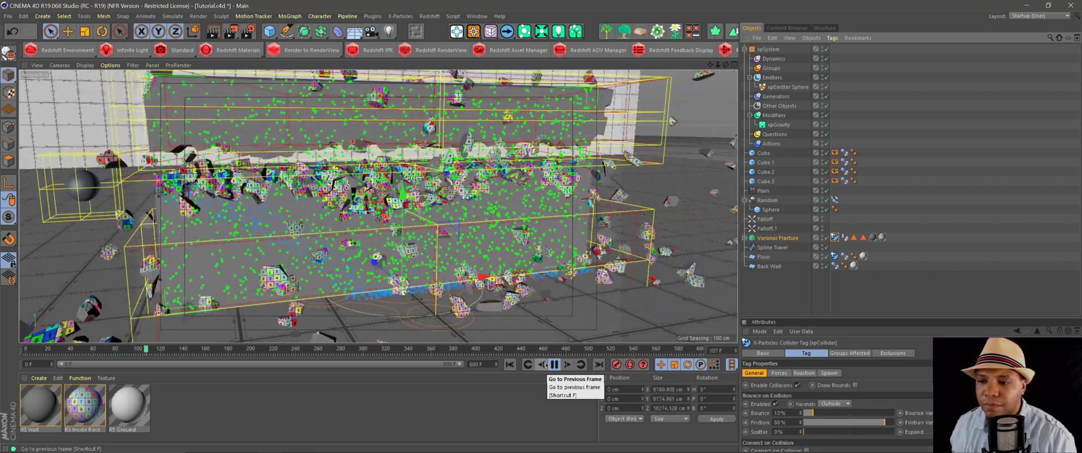
click(554, 364)
click(510, 365)
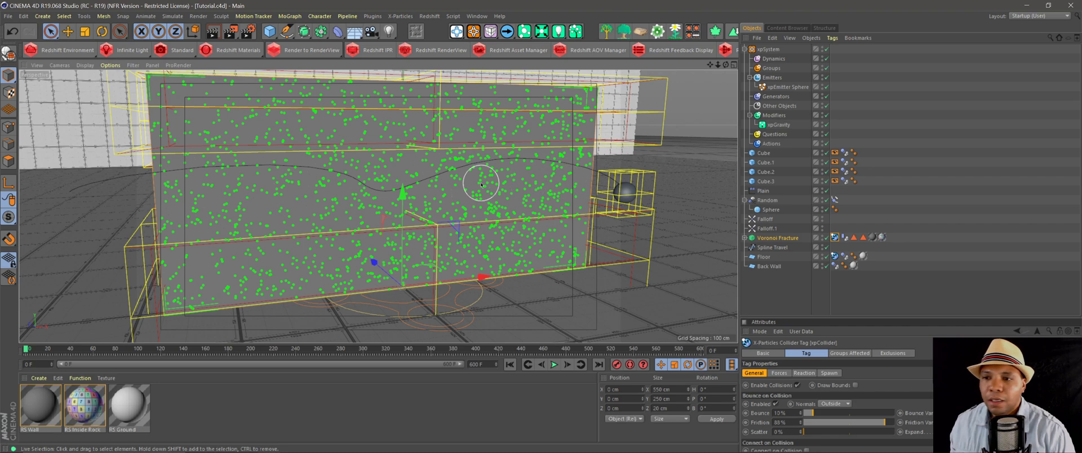
Bring up the Emitters folder's settings in a floating Attributes window and create a new emitter in that folder.
click(772, 79)
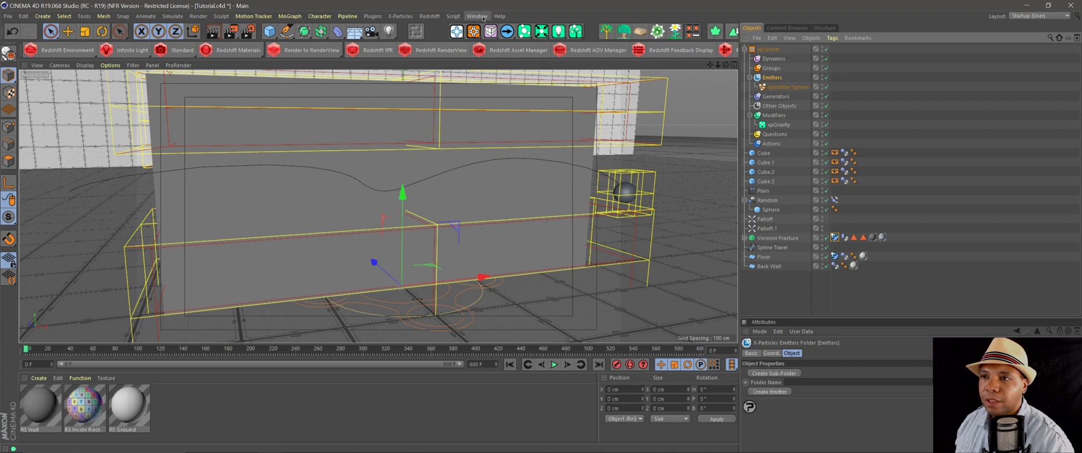
click(477, 16)
mouse_move(521, 226)
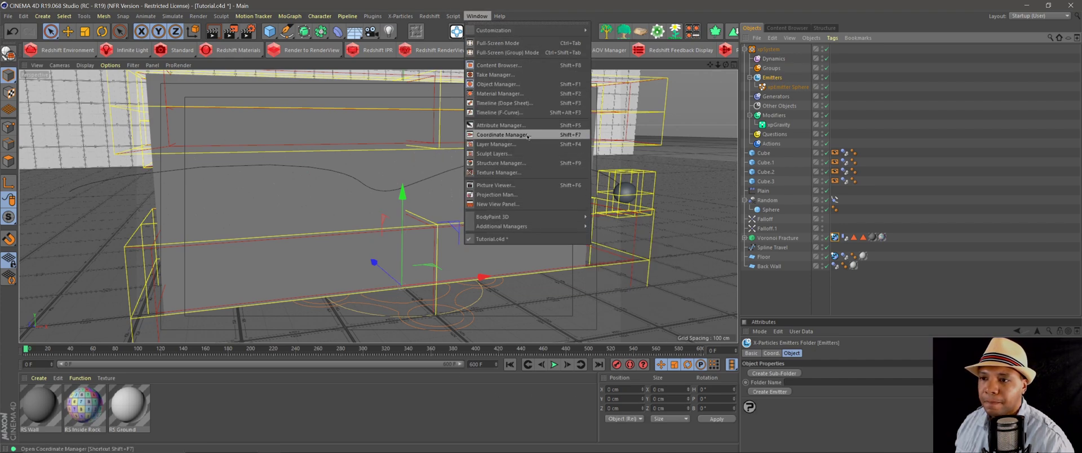
click(499, 125)
drag(557, 54, 537, 41)
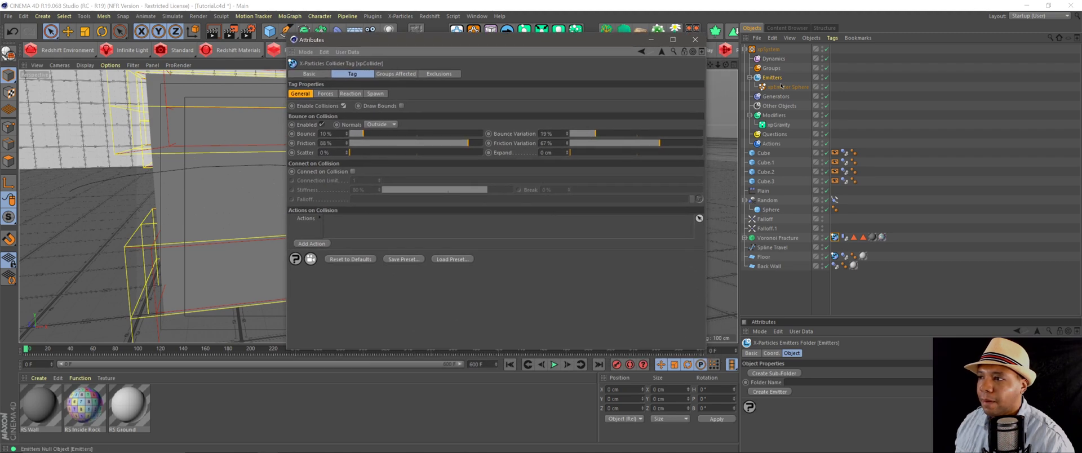
click(805, 87)
click(772, 77)
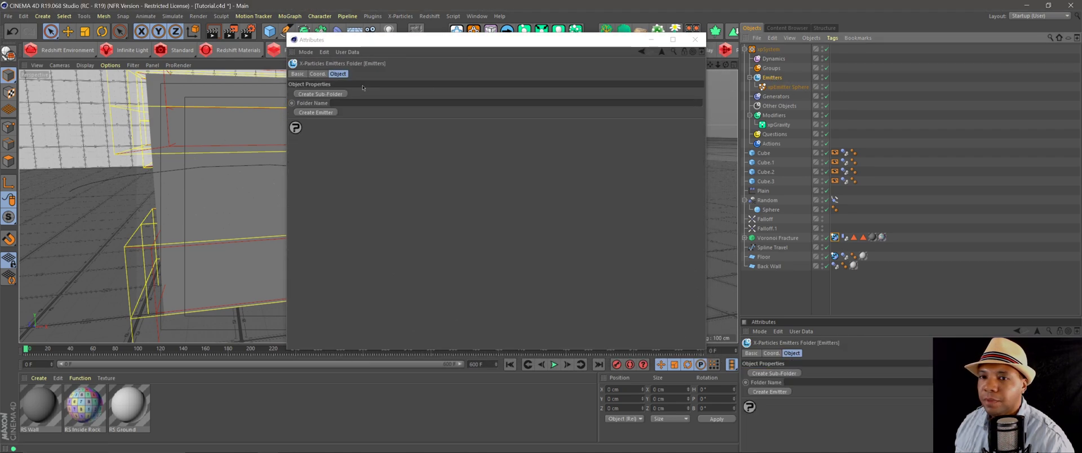
click(313, 113)
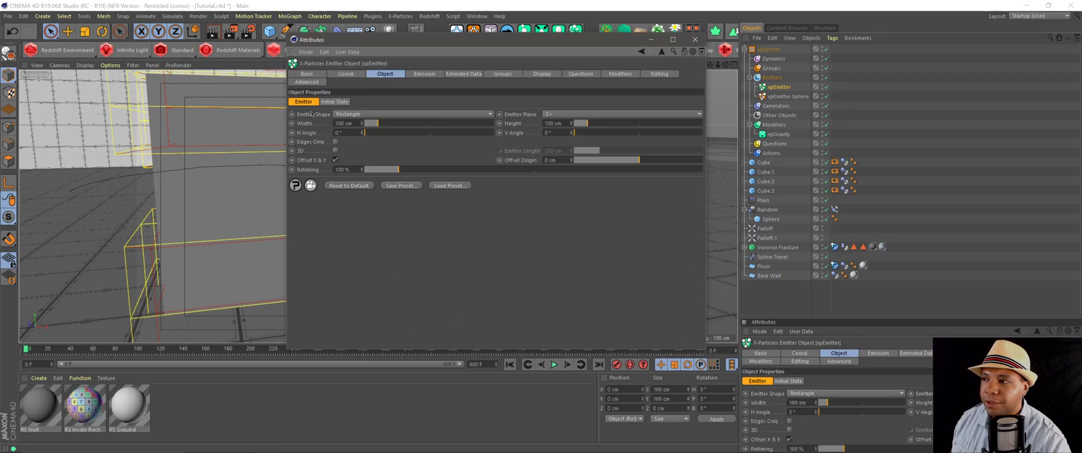
Rename the new emitter as xpEmitter Wall Break.
double_click(784, 88)
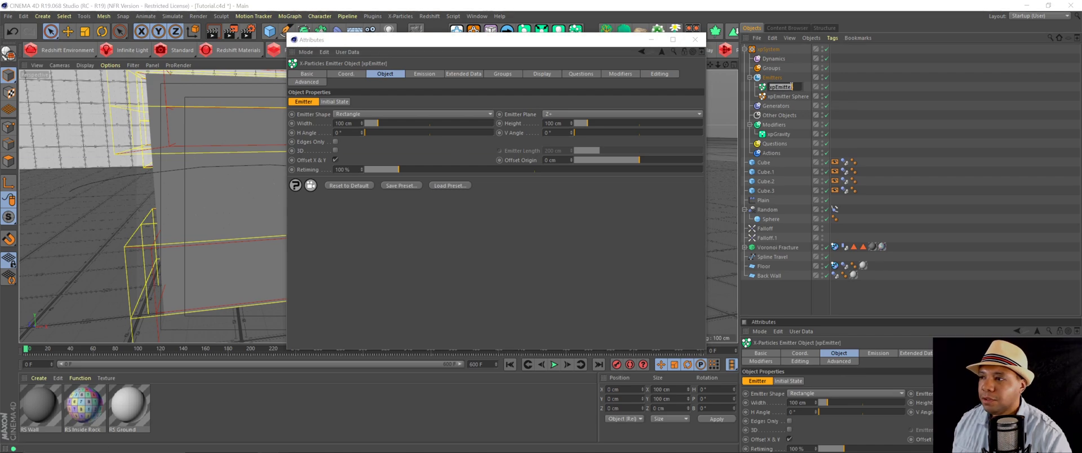
text(V)
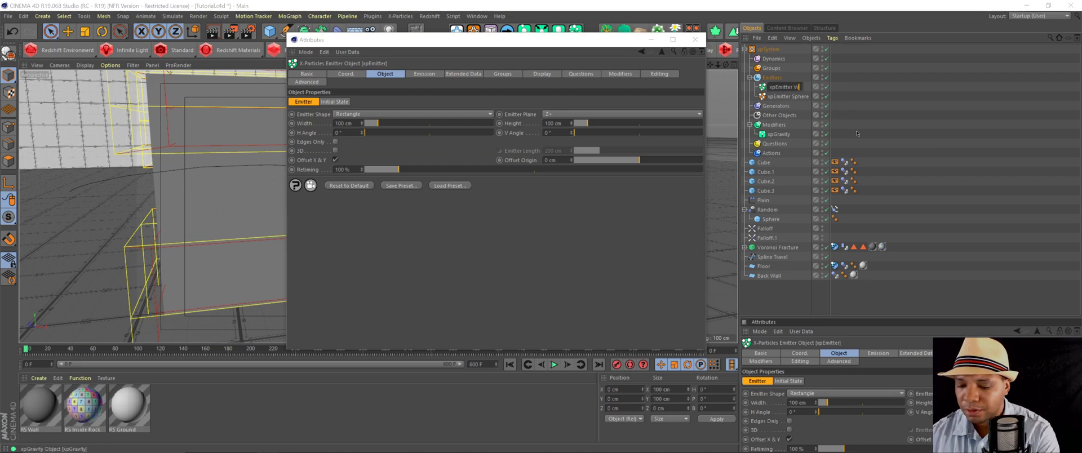
text(all Break)
key(Return)
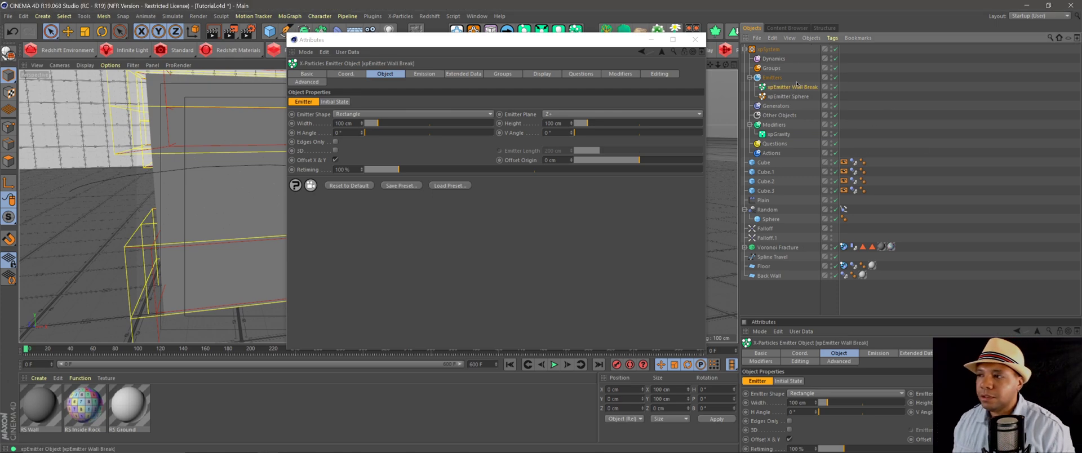
Set the Wall Break emitter's shape to Object and assign Voronoi Fracture as its source object.
drag(409, 38, 396, 30)
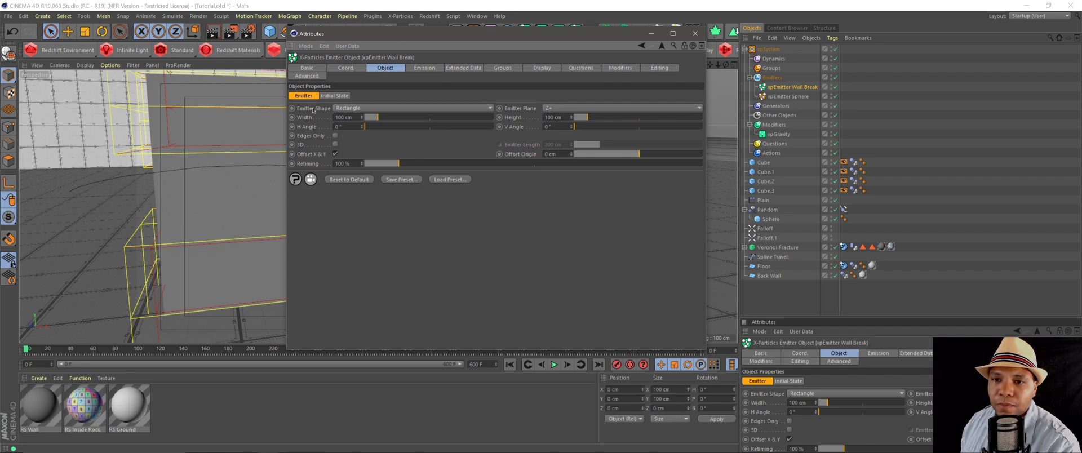
click(354, 109)
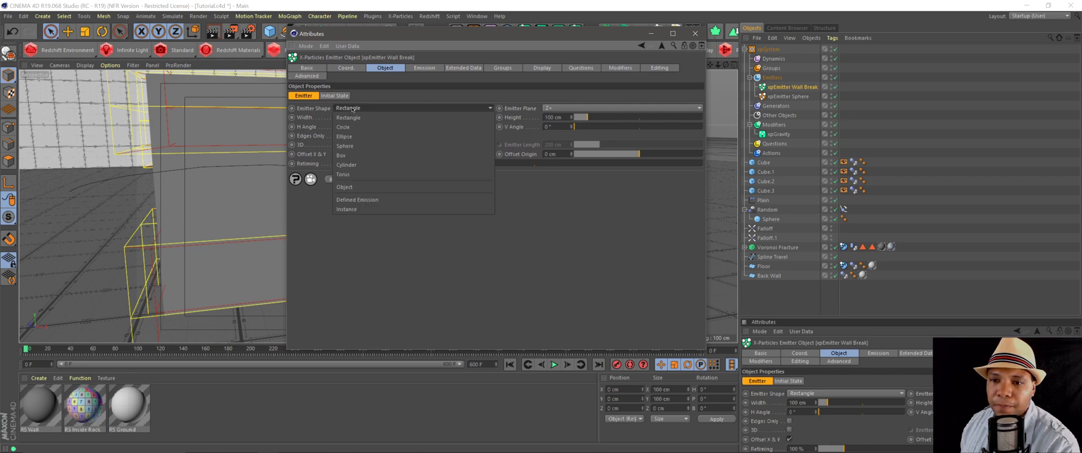
click(373, 178)
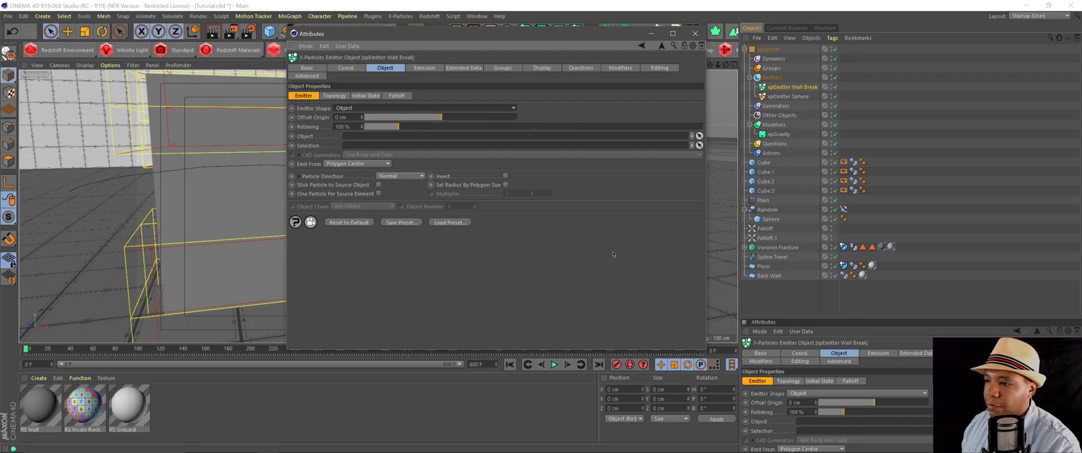
drag(771, 249, 344, 139)
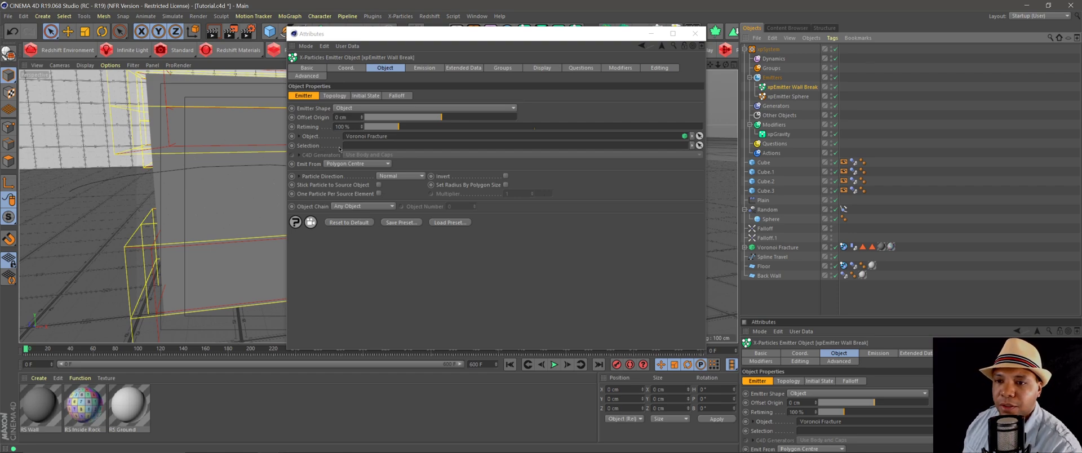
Enable the Surface Break Edges selection on the Voronoi Fracture object.
click(784, 251)
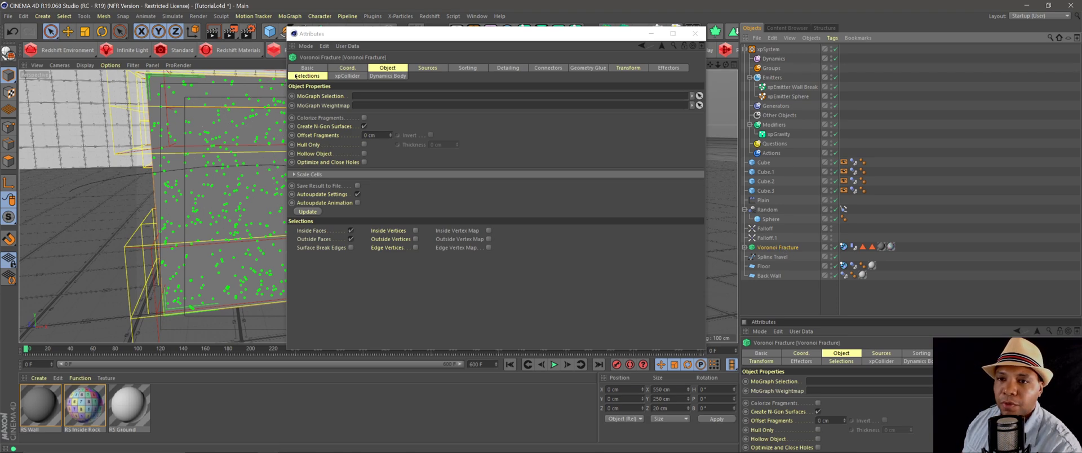
click(306, 76)
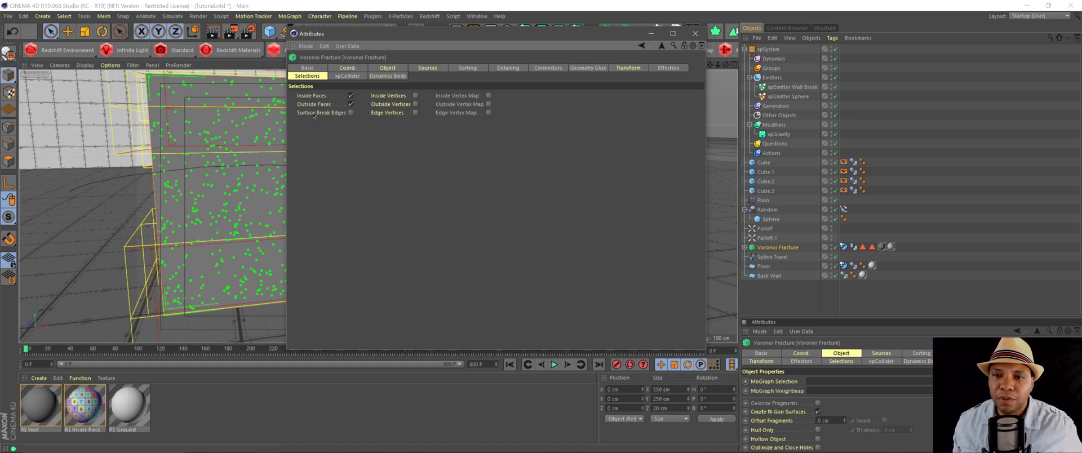
click(350, 114)
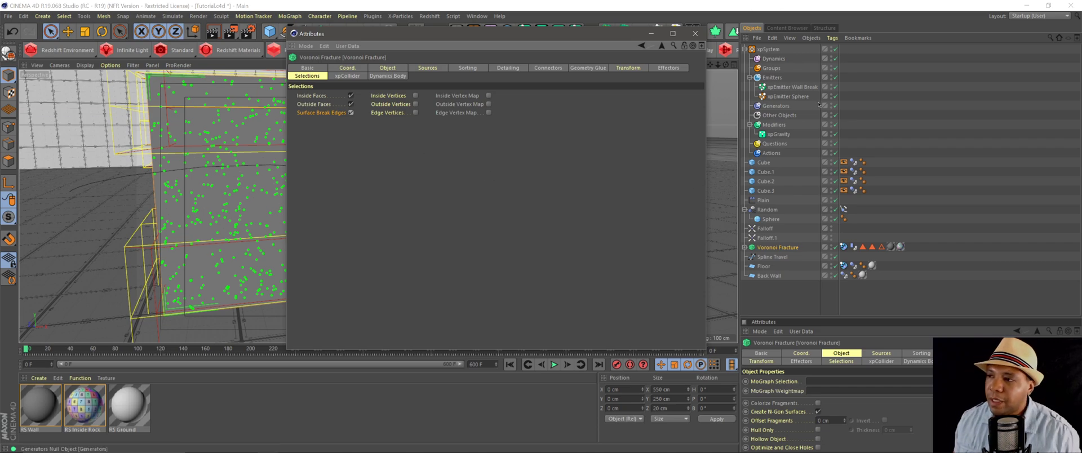
Assign the Surface Break Edges selection tag as the Wall Break emitter's Selection.
click(792, 87)
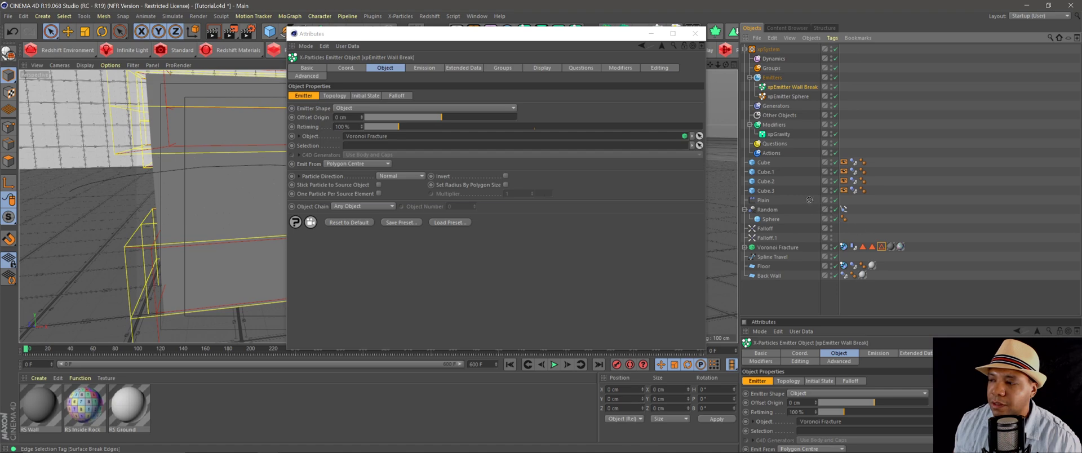
drag(353, 150, 353, 150)
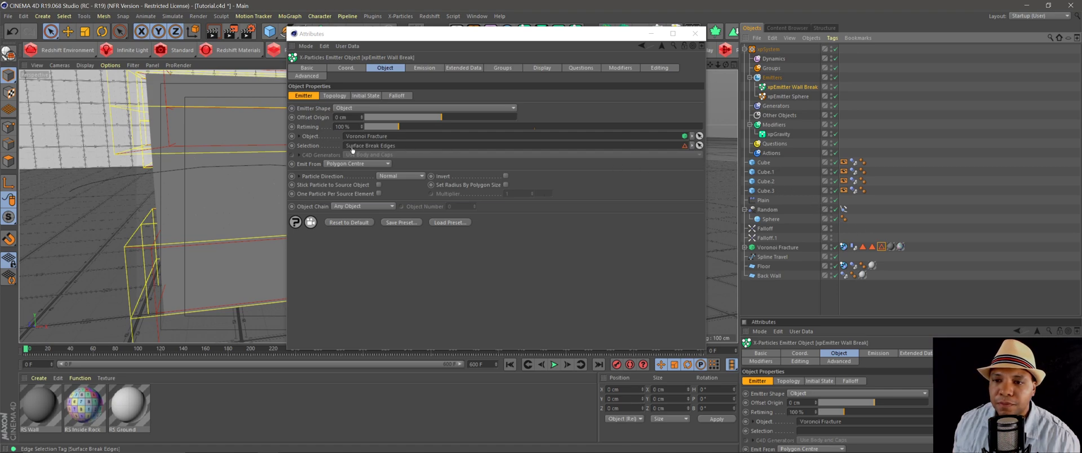
drag(392, 41, 339, 55)
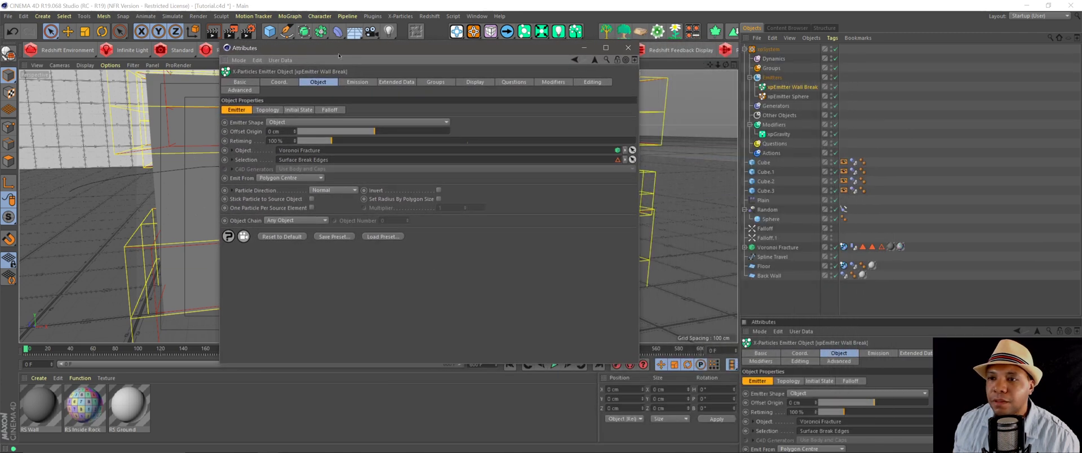
Give the Wall Break emitter's particles a red display color and set their editor display to Squares.
click(476, 82)
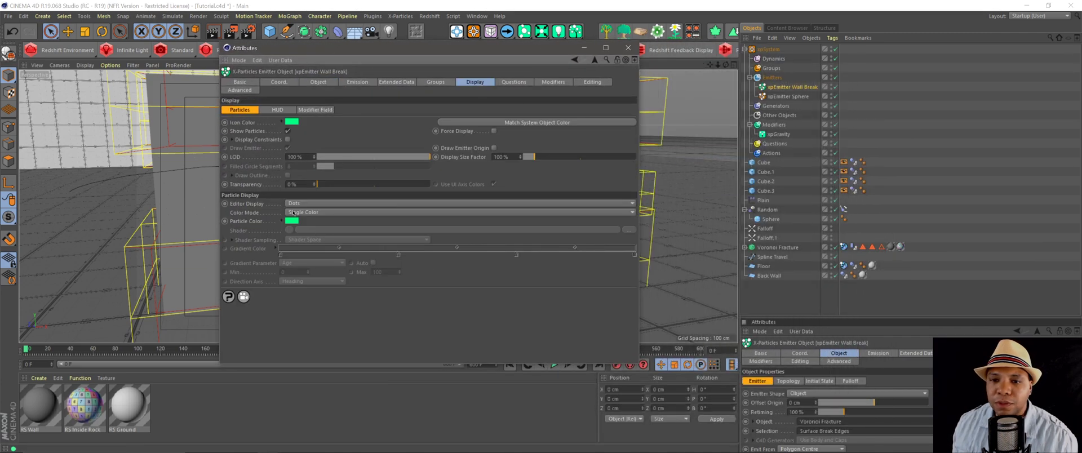
click(292, 221)
click(322, 168)
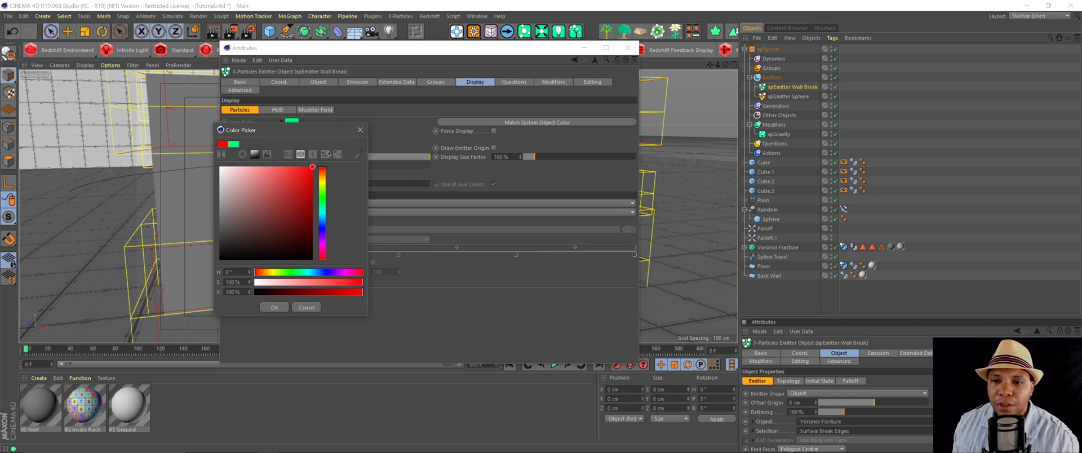
click(274, 307)
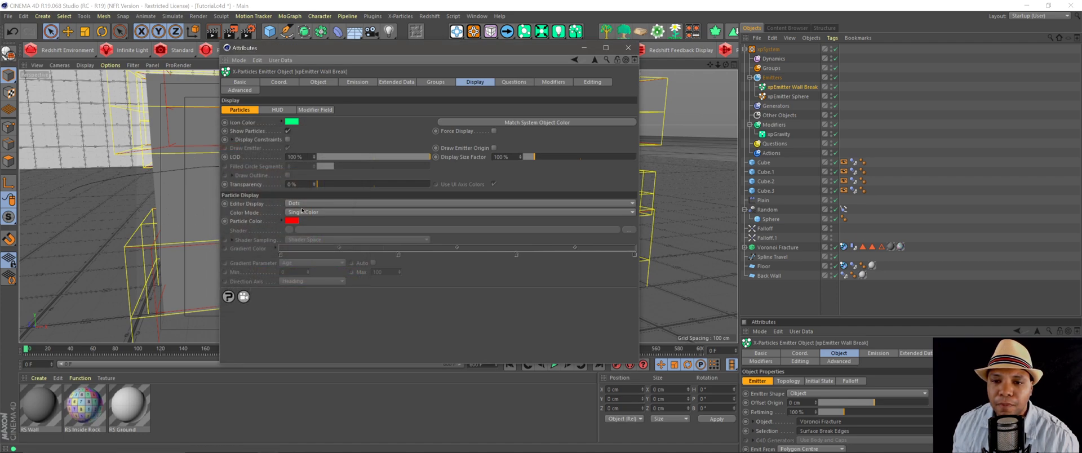
click(350, 204)
click(359, 248)
Play the simulation to check the red wall-break particles, and return to the first frame.
drag(356, 48, 857, 140)
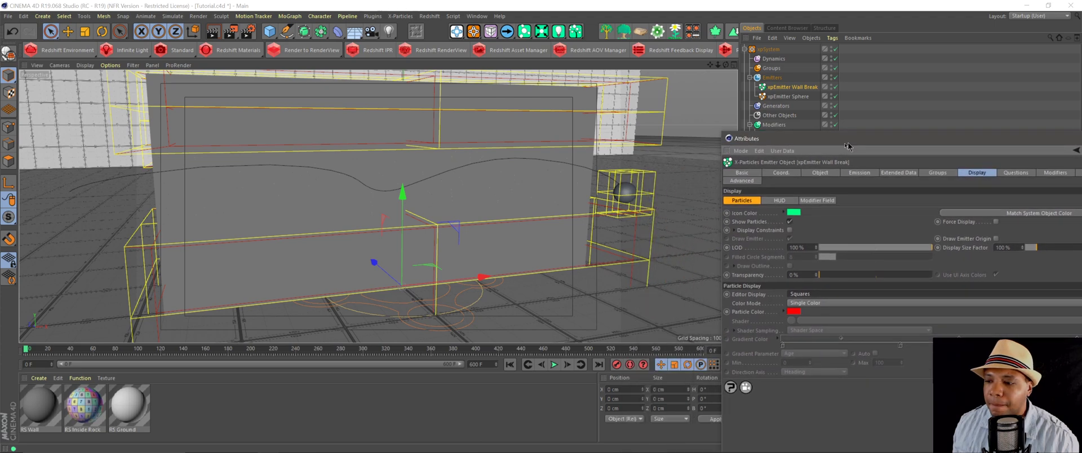
click(554, 365)
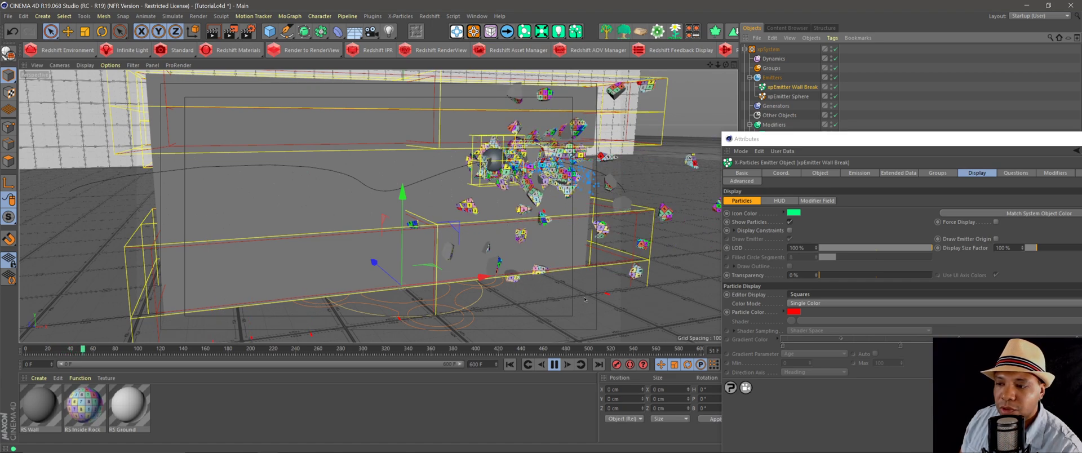
click(554, 366)
click(510, 364)
Limit the Wall Break emitter's emission to frames 40–180, with an 80 F lifespan, 80 F variation and a birthrate of 10000.
drag(750, 139, 404, 185)
click(369, 108)
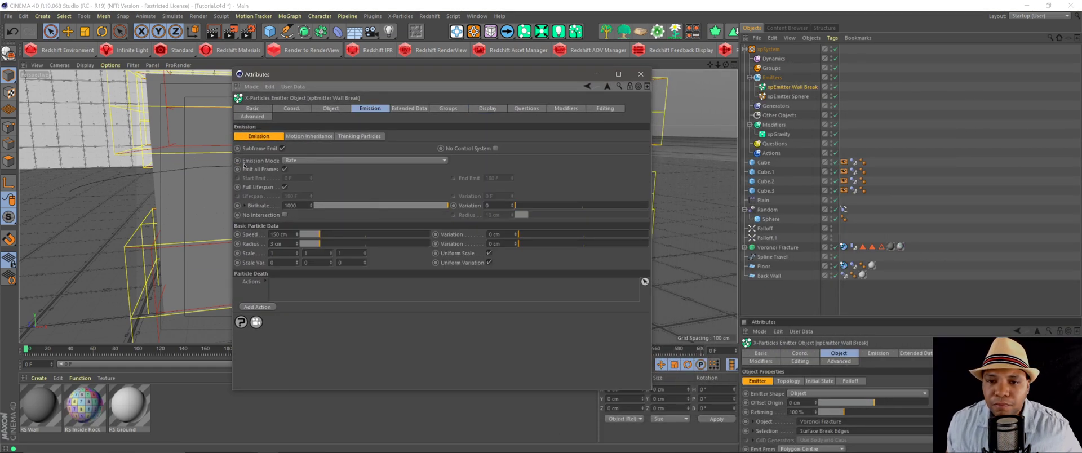
click(284, 169)
drag(347, 77, 386, 96)
click(329, 196)
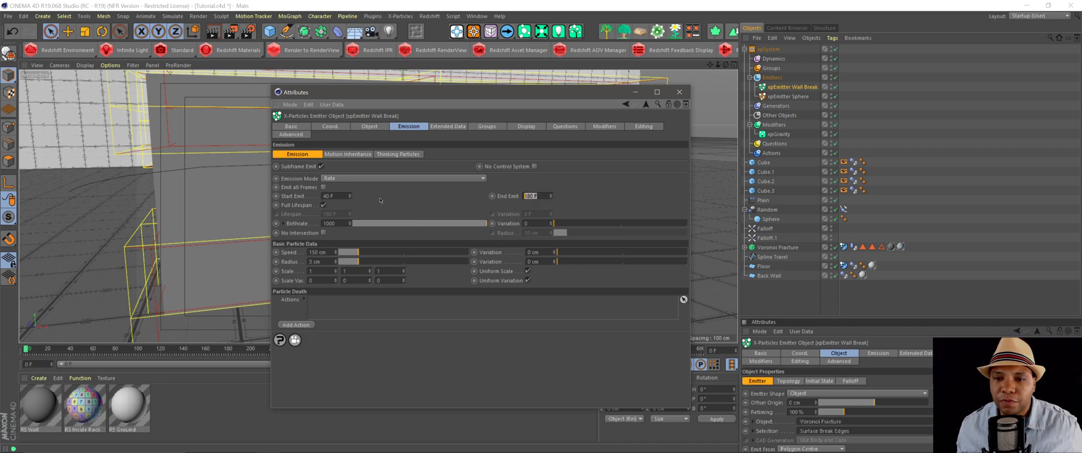
click(324, 205)
double_click(341, 213)
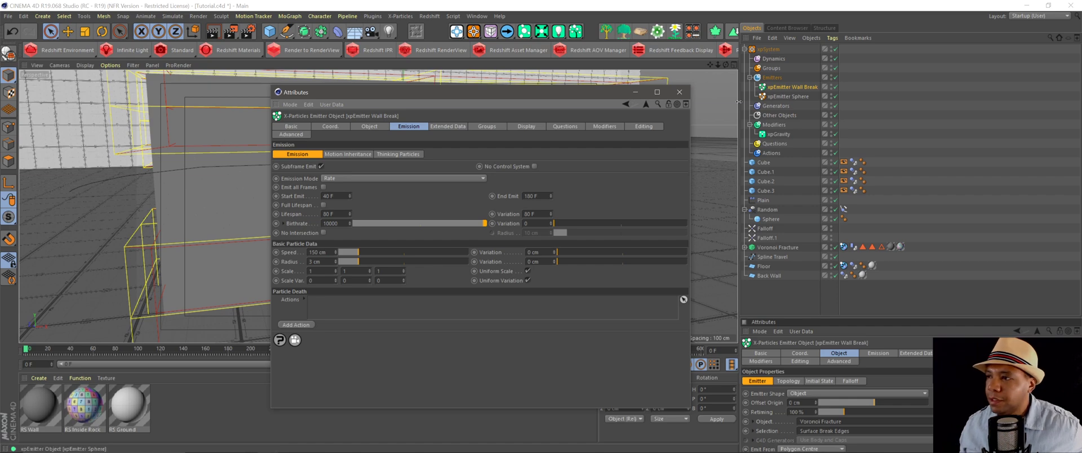
Disable Full Lifespan on the Sphere emitter and give it a limited lifespan with 50 F variation and a birthrate of 10000.
click(789, 97)
click(324, 205)
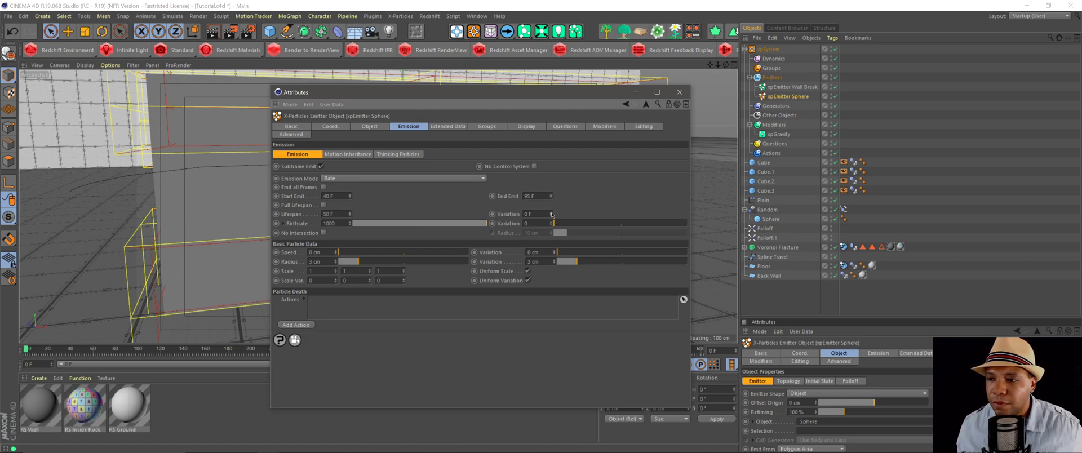
key(Return)
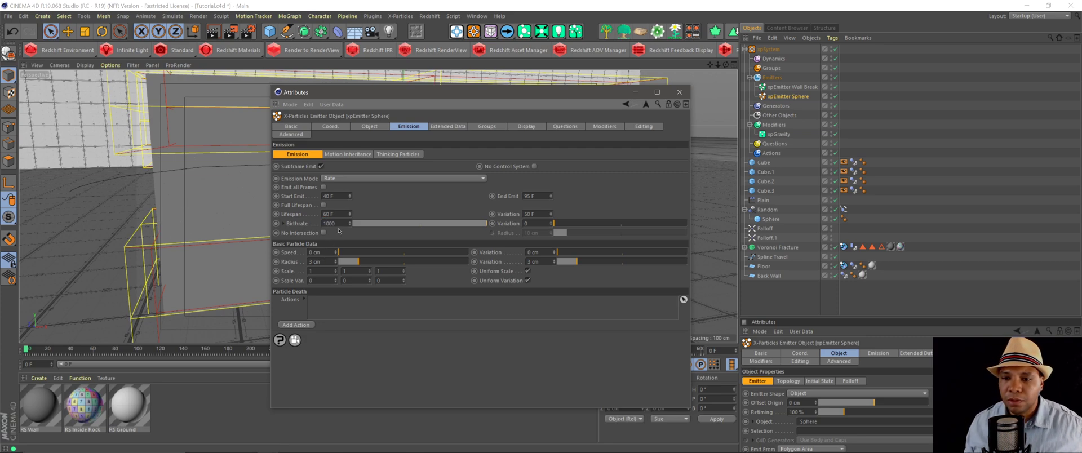
text(0)
key(Return)
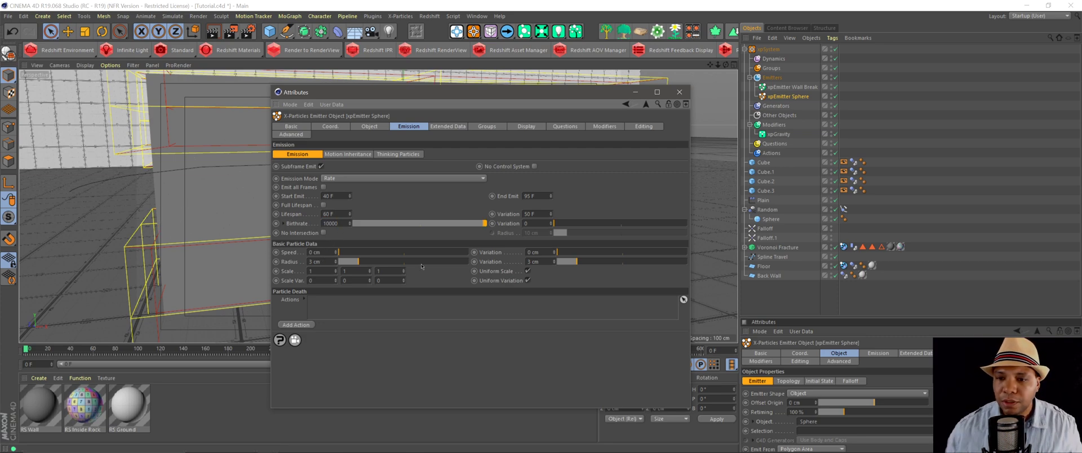
Set the Wall Break emitter's speed to 0 cm and its radius variation to 3 cm.
click(783, 88)
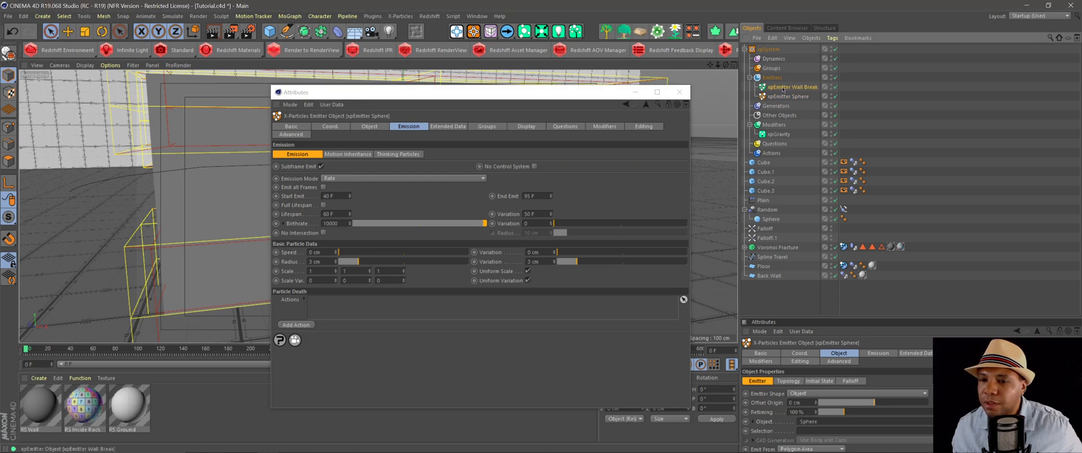
click(315, 252)
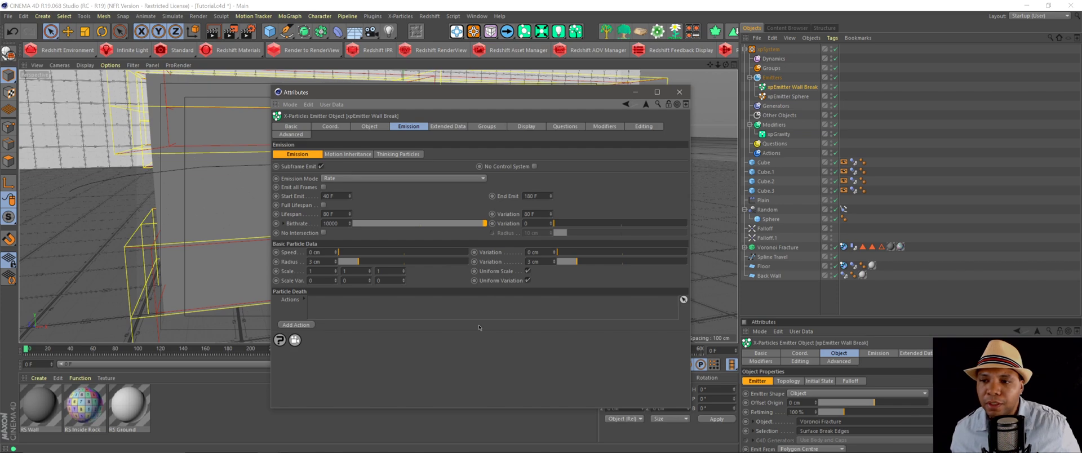
Play the simulation with the new emission settings of both emitters, and rewind it to the start.
drag(466, 96, 641, 411)
click(555, 365)
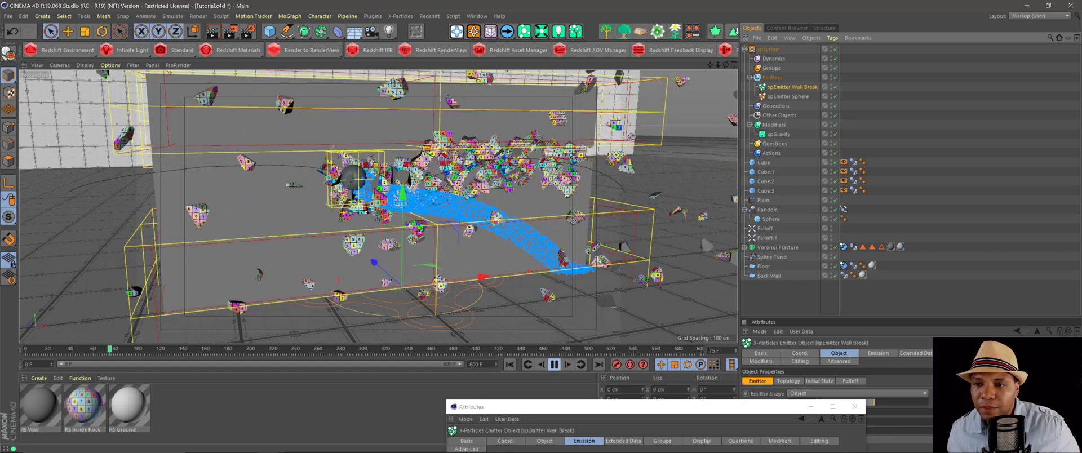
click(555, 365)
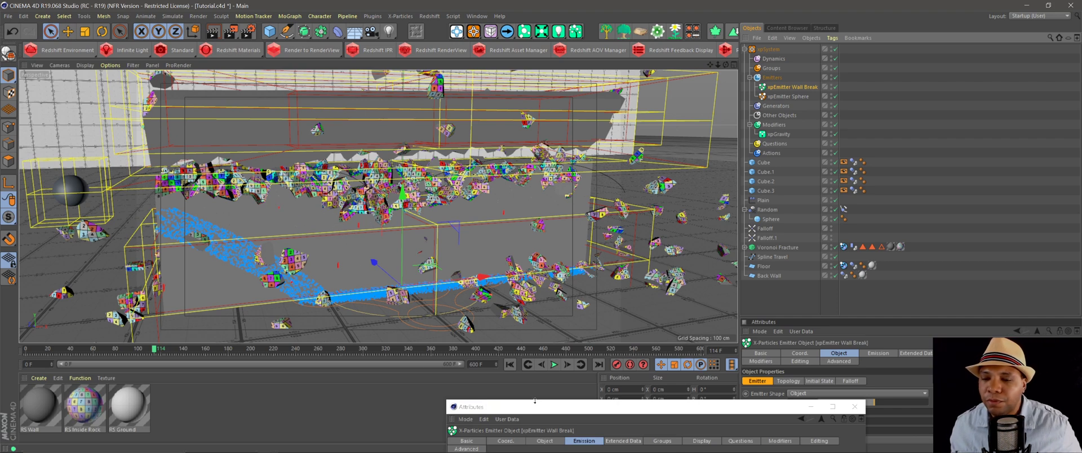
click(510, 365)
Make the Wall Break emitter emit from Polygon Area and set its Object Chain to Connect Objects.
drag(577, 406, 376, 77)
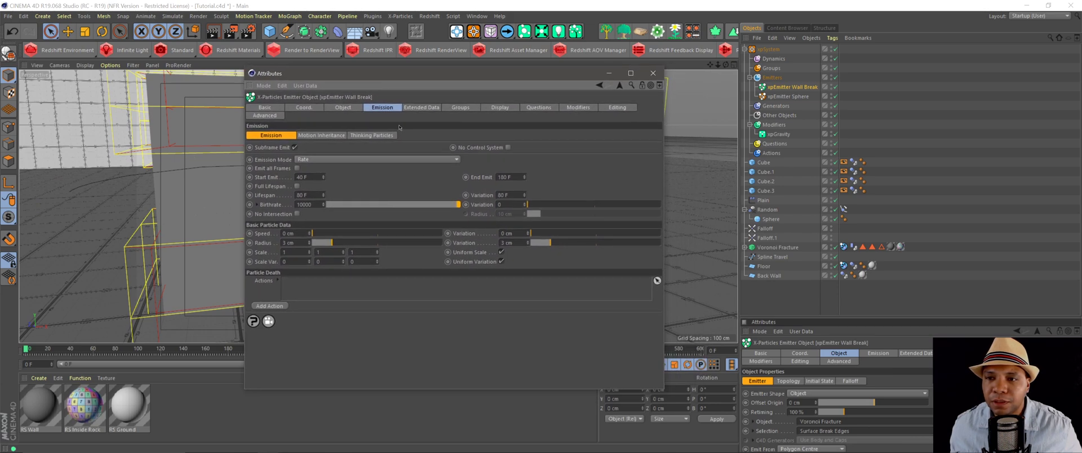
click(337, 109)
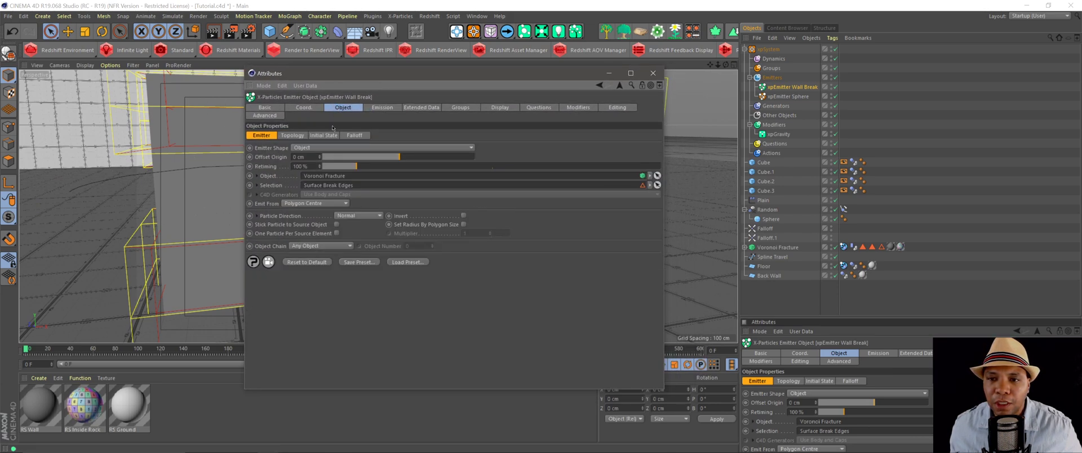
click(317, 204)
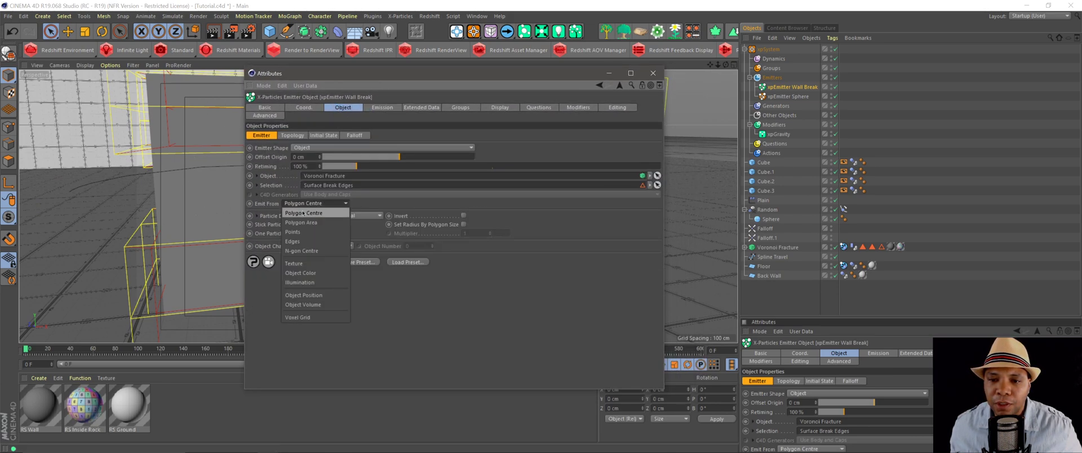
click(307, 223)
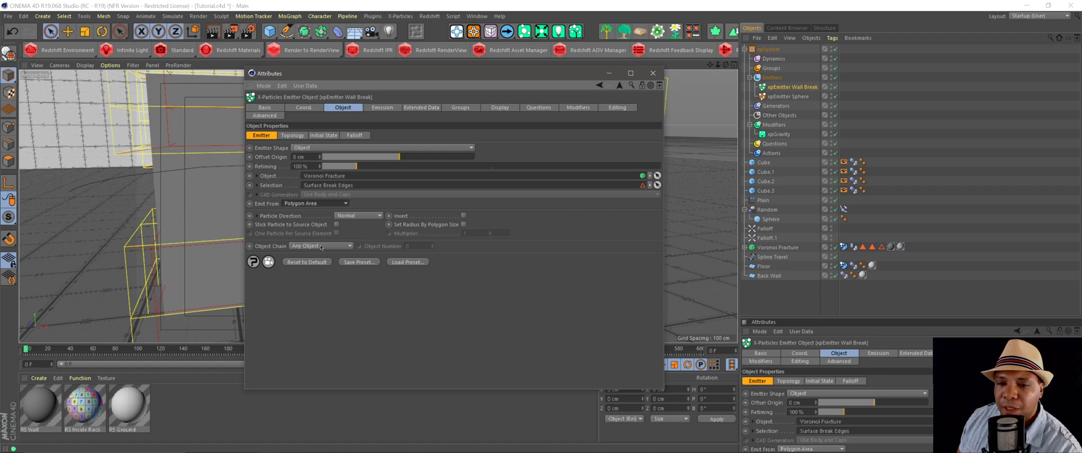
click(277, 249)
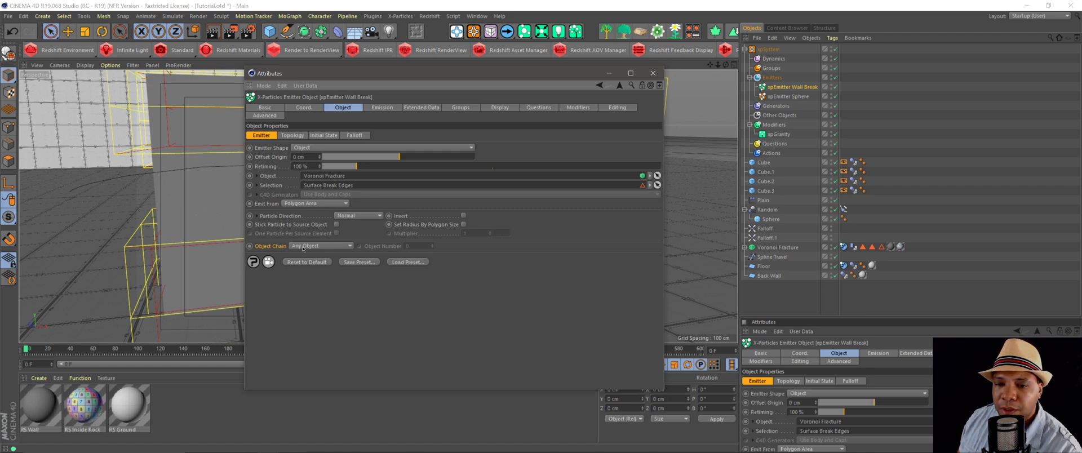
click(317, 247)
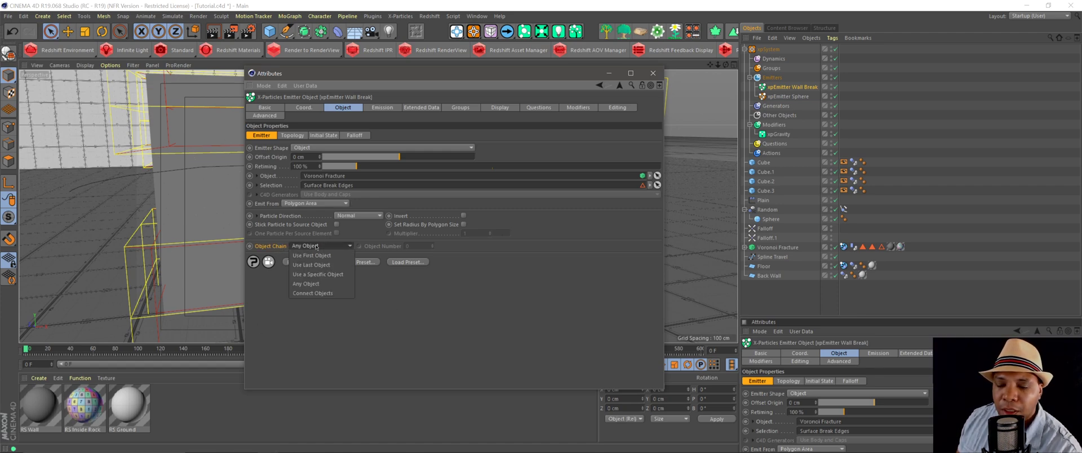
click(317, 294)
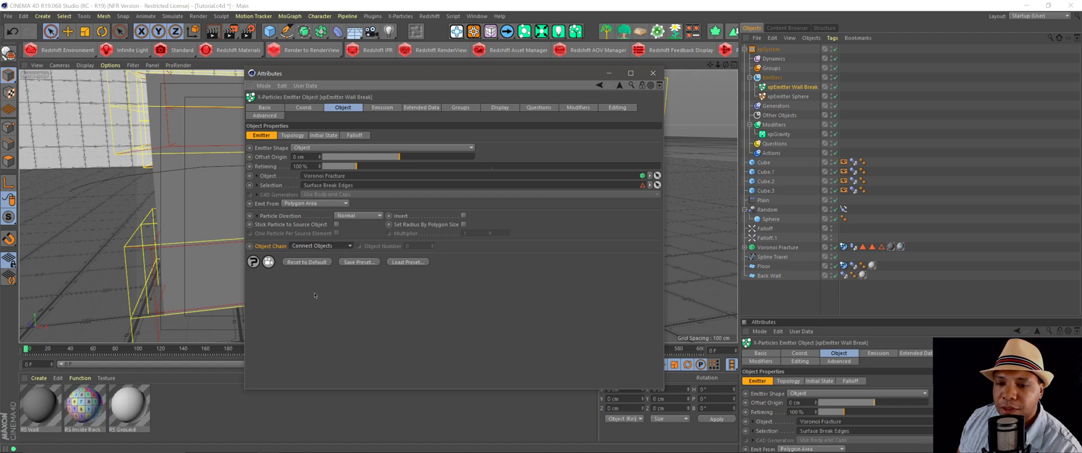
Play the simulation to see where the wall-break particles are emitted, and go back to frame 0.
click(607, 75)
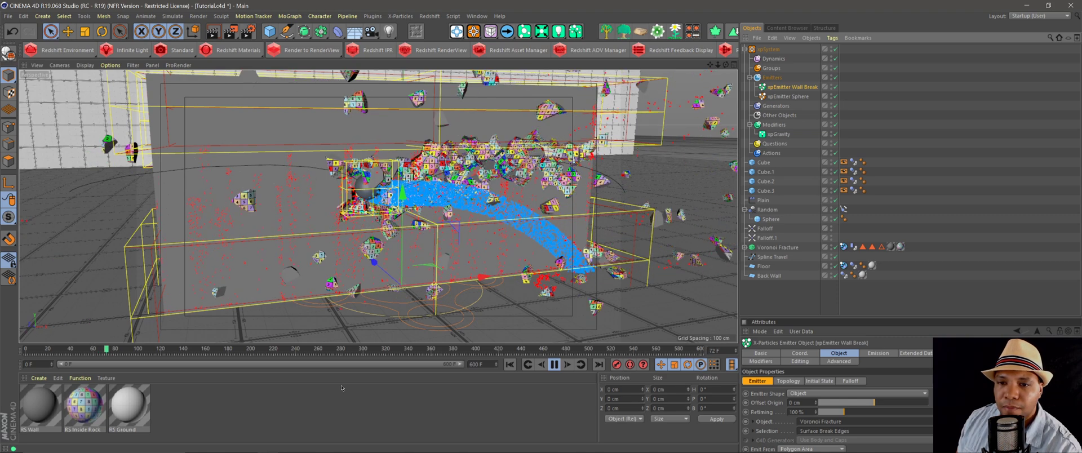
click(555, 367)
click(509, 365)
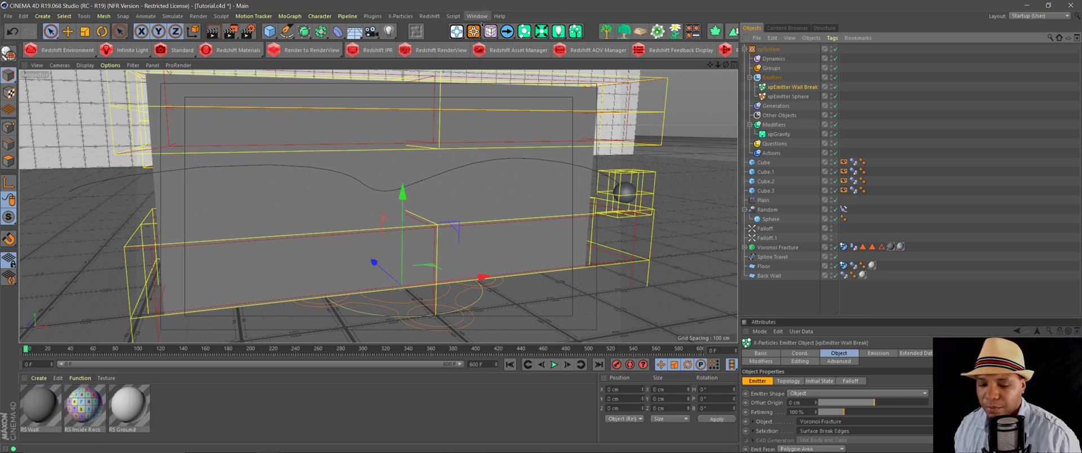
Set the Wall Break emitter's falloff shape to Box.
key(shift+F5)
drag(175, 12, 503, 61)
click(796, 88)
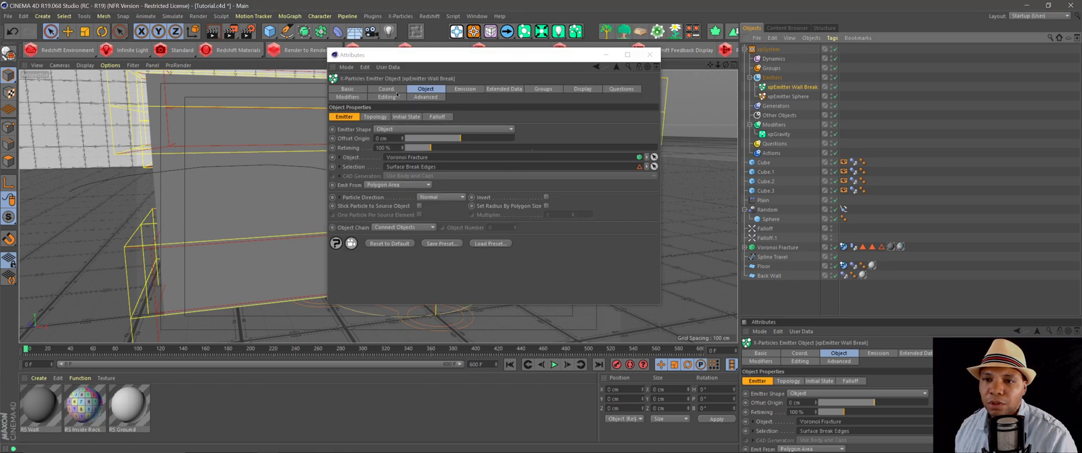
click(443, 116)
click(415, 129)
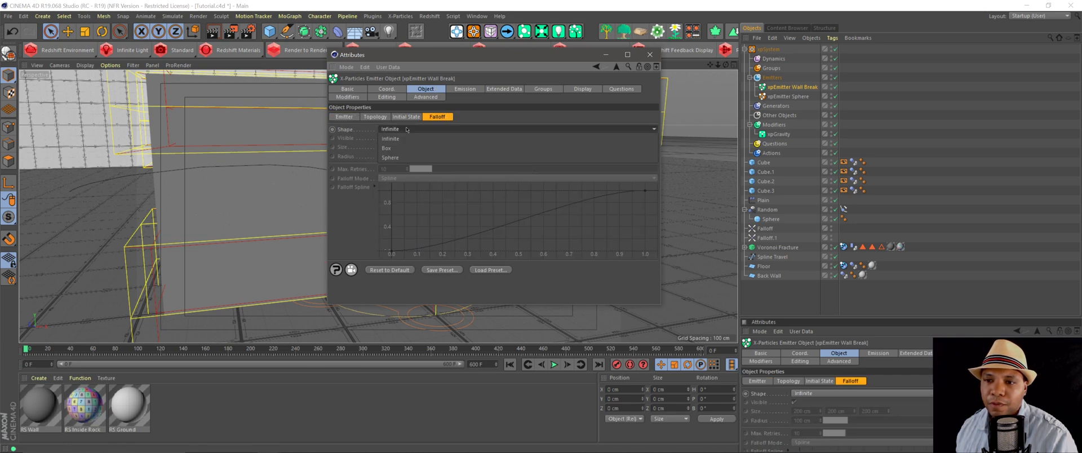
click(404, 148)
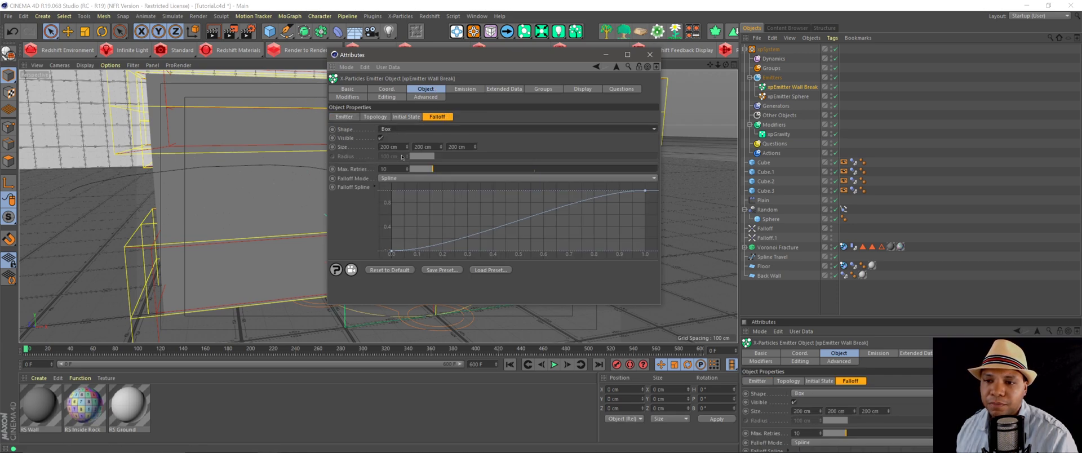
Raise the Wall Break emitter to about 138 cm in Y and enlarge its falloff box to about 245 × 219 cm.
drag(574, 59, 232, 319)
drag(407, 195, 416, 86)
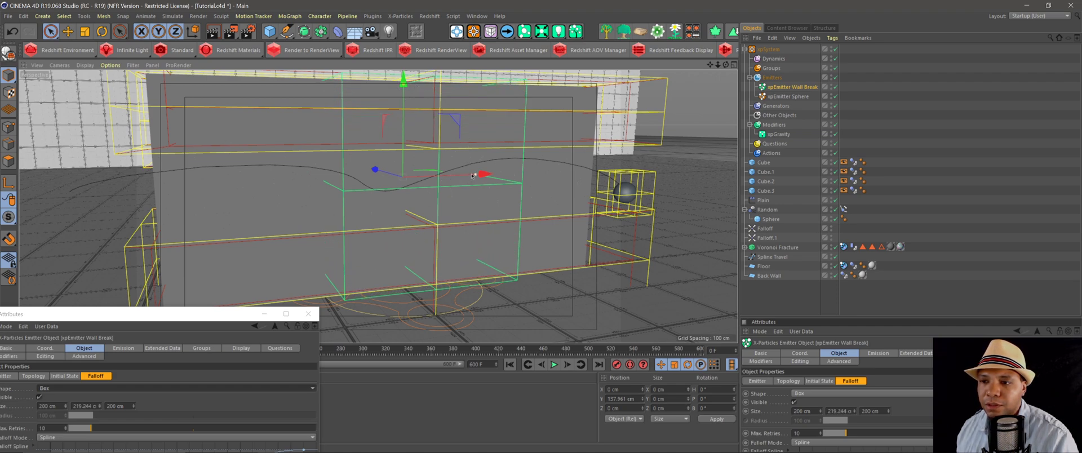
drag(481, 175, 492, 175)
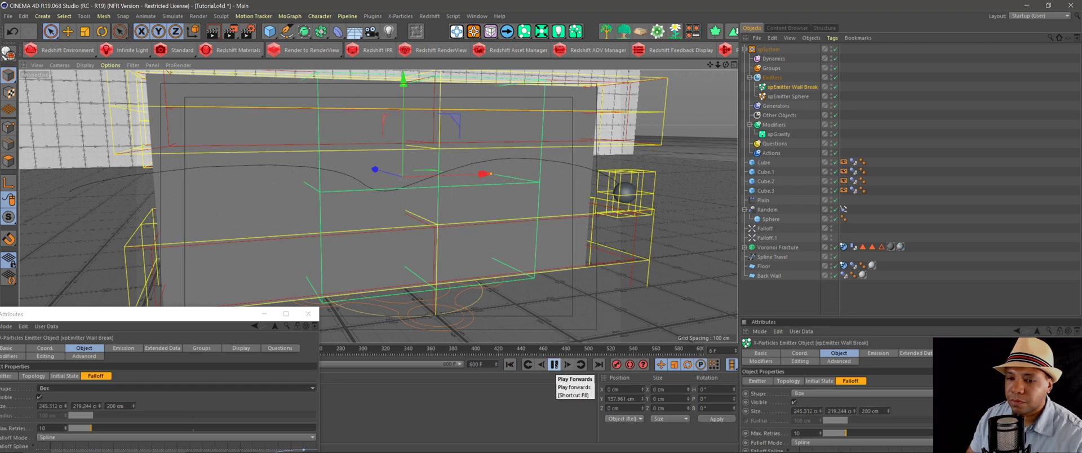
Play the simulation to check the emission limited by the box falloff, and rewind to the beginning.
drag(188, 321, 232, 402)
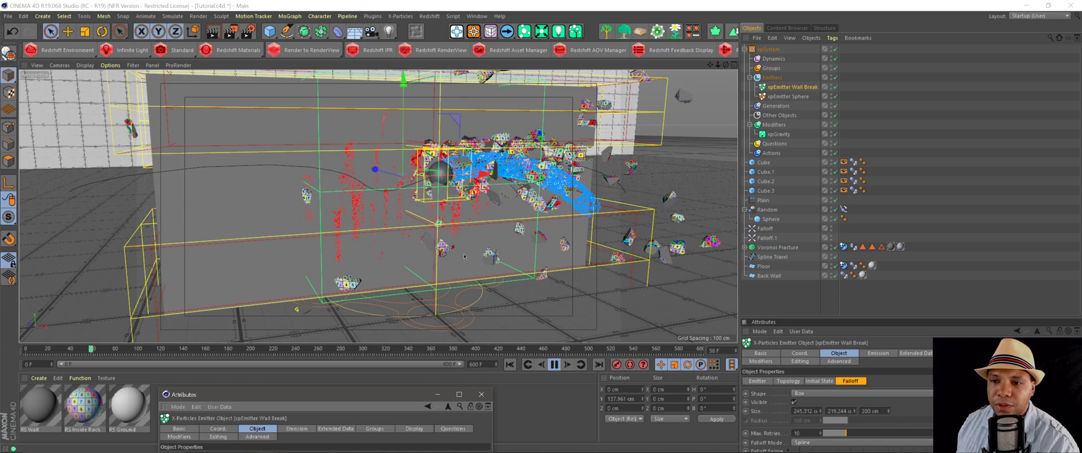
click(555, 365)
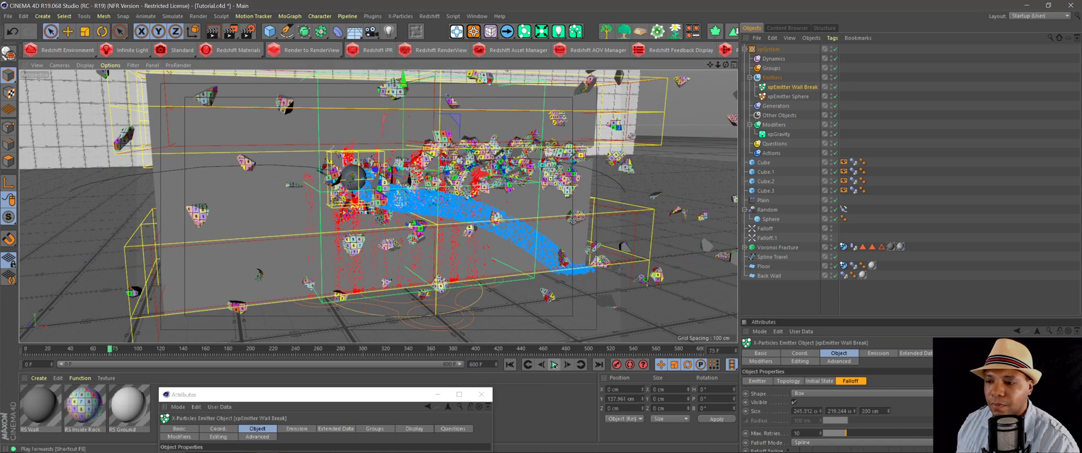
click(509, 364)
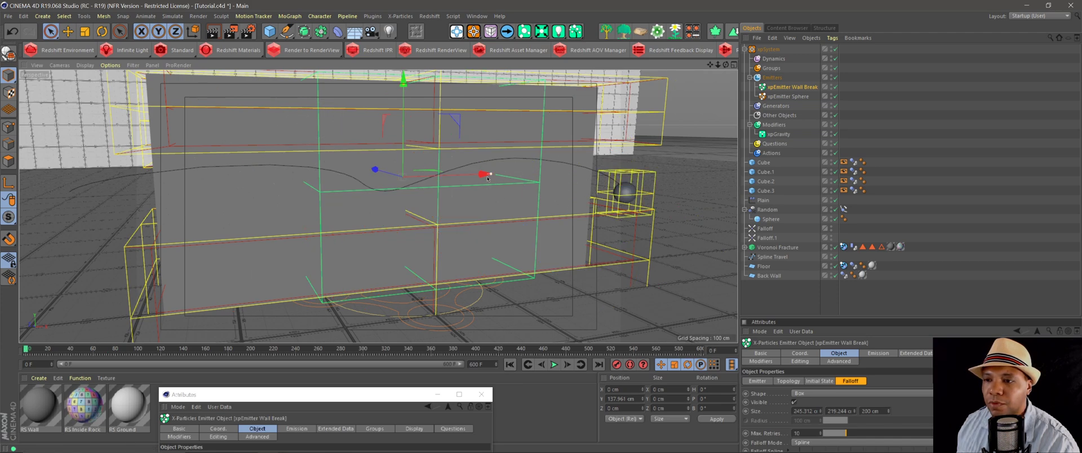
Enlarge the Wall Break emitter's falloff box to about 563 × 256 cm so it spans the wall.
drag(494, 177, 556, 175)
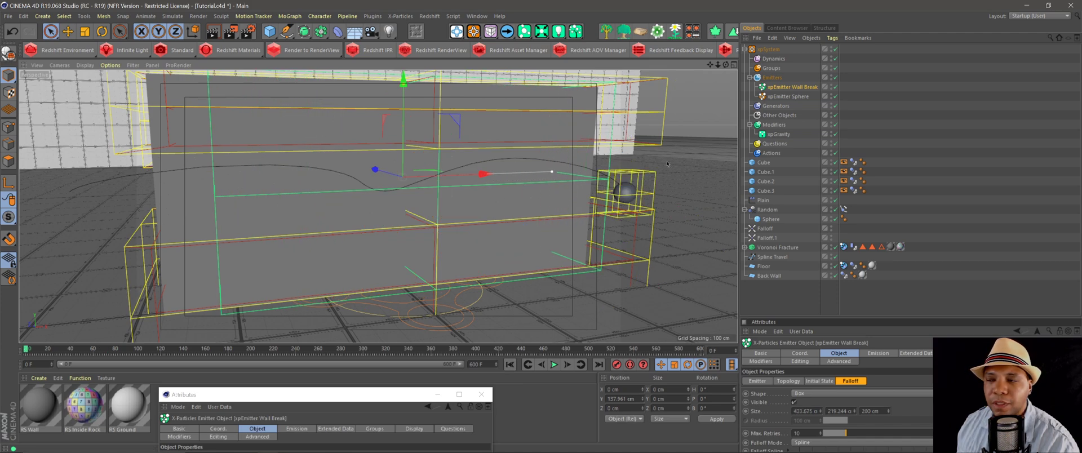
click(735, 65)
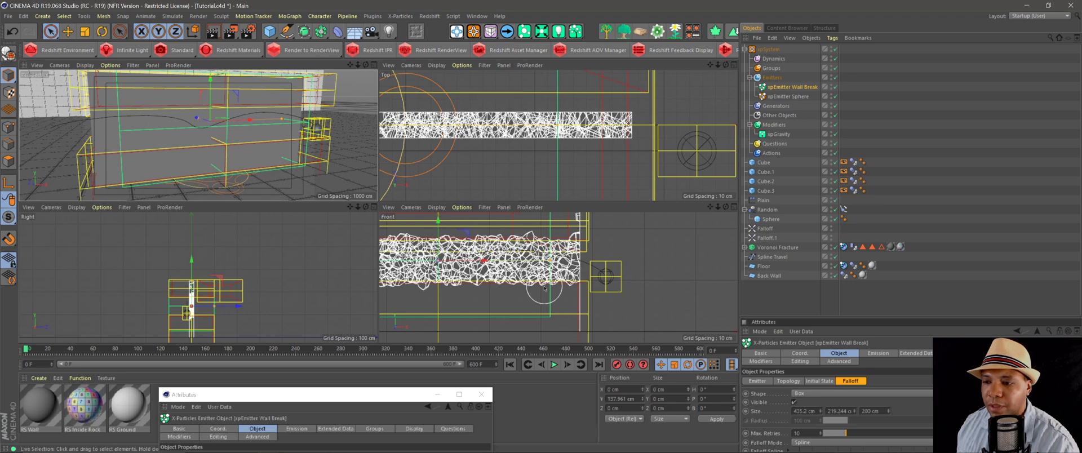
scroll(542, 283, down, 5)
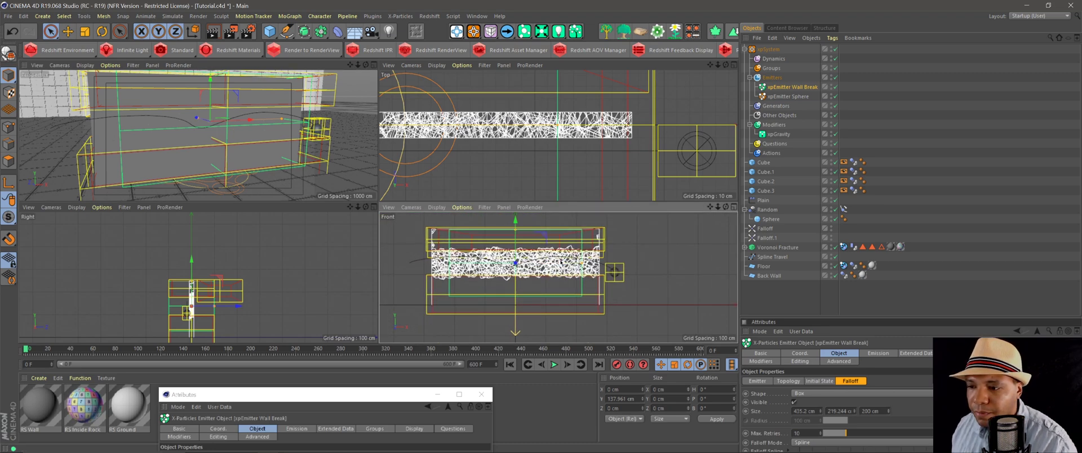
drag(582, 264, 602, 265)
drag(517, 227, 517, 225)
click(374, 64)
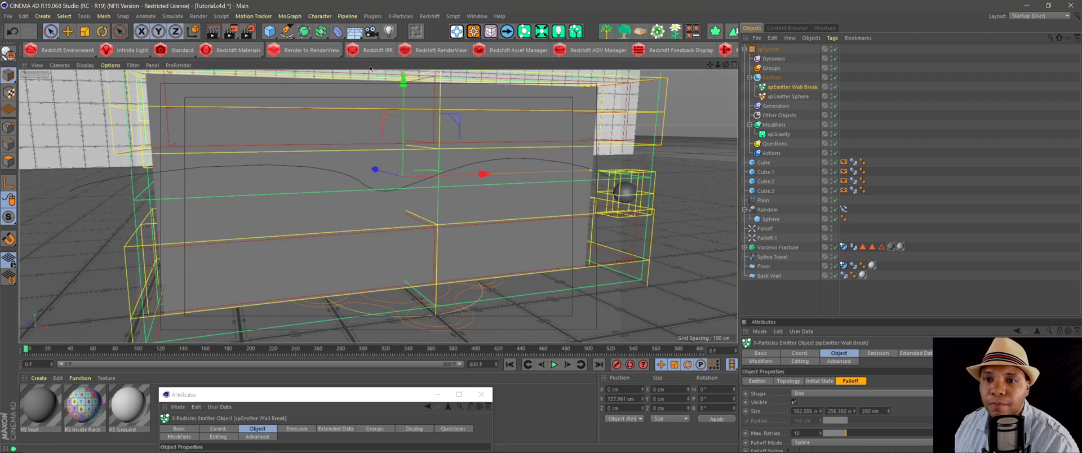
Move the Wall Break emitter sideways past the wall's sphere end, to about 576 cm in X and 110 cm in Y.
drag(483, 174, 688, 186)
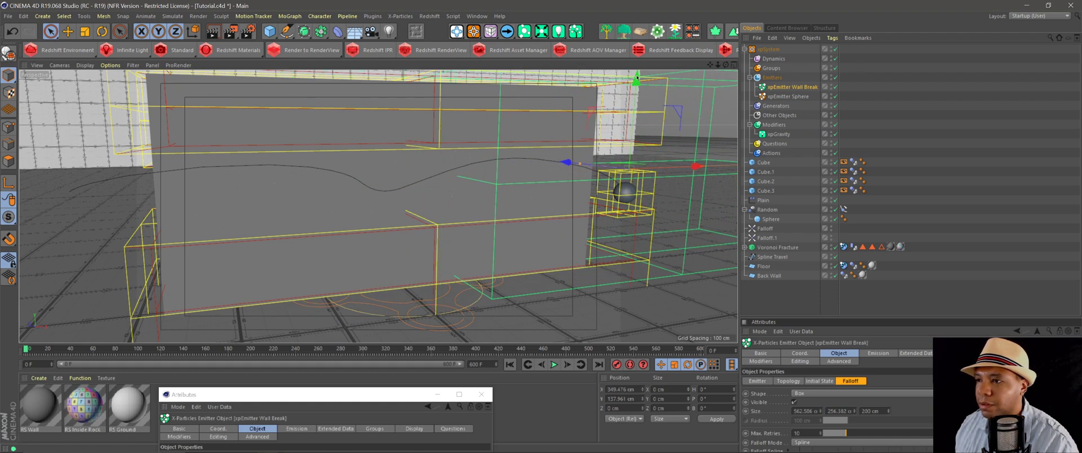
drag(636, 90, 636, 106)
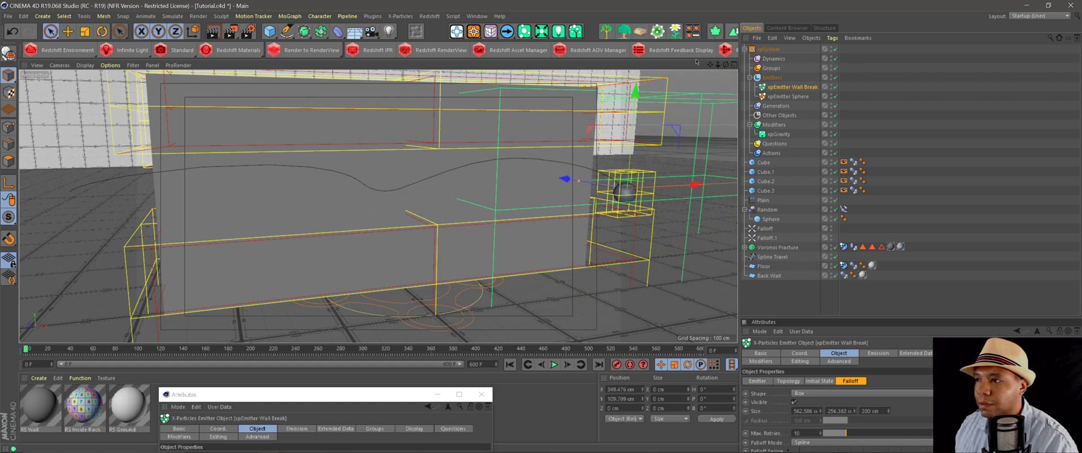
click(735, 66)
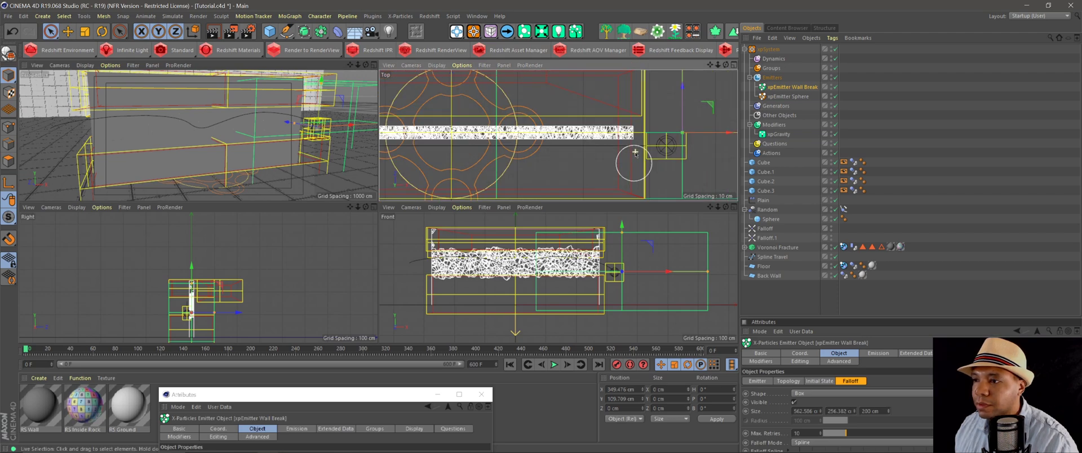
scroll(631, 151, down, 5)
drag(654, 150, 693, 154)
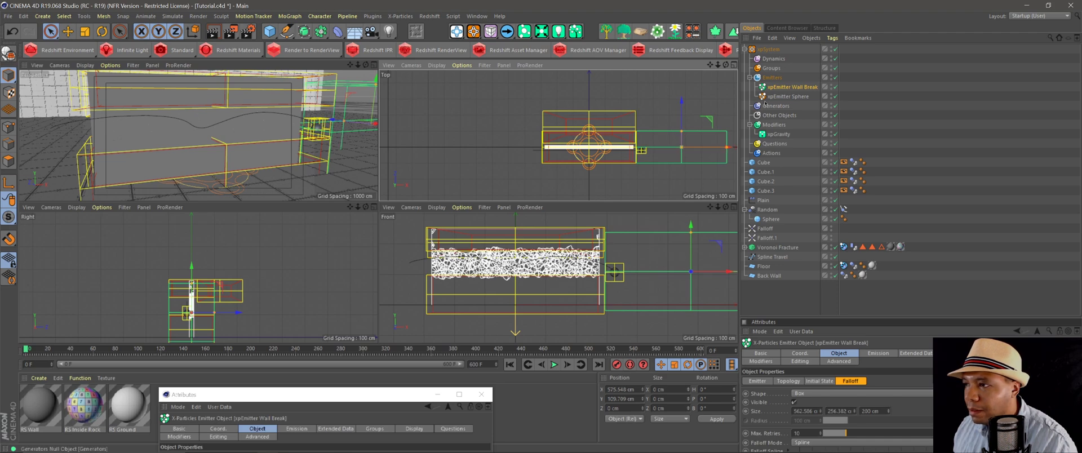
Set the Wall Break emitter's position to exactly 575 cm in X and 110 cm in Y.
drag(358, 397, 614, 98)
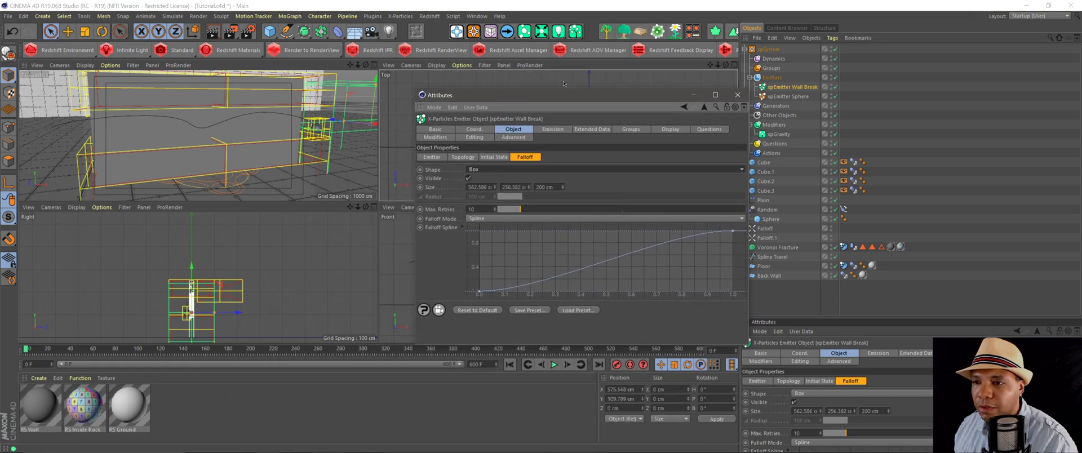
click(460, 128)
drag(520, 98, 497, 216)
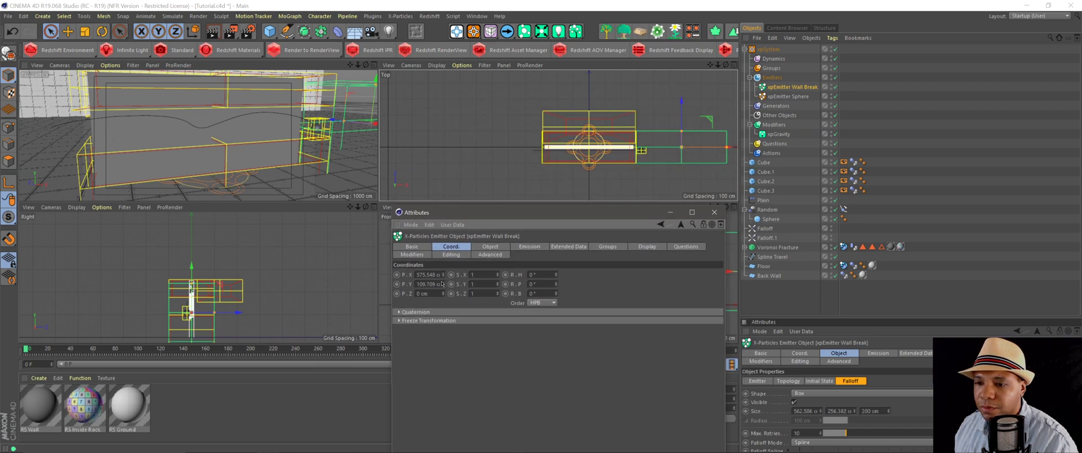
drag(442, 277, 445, 240)
drag(444, 275, 442, 301)
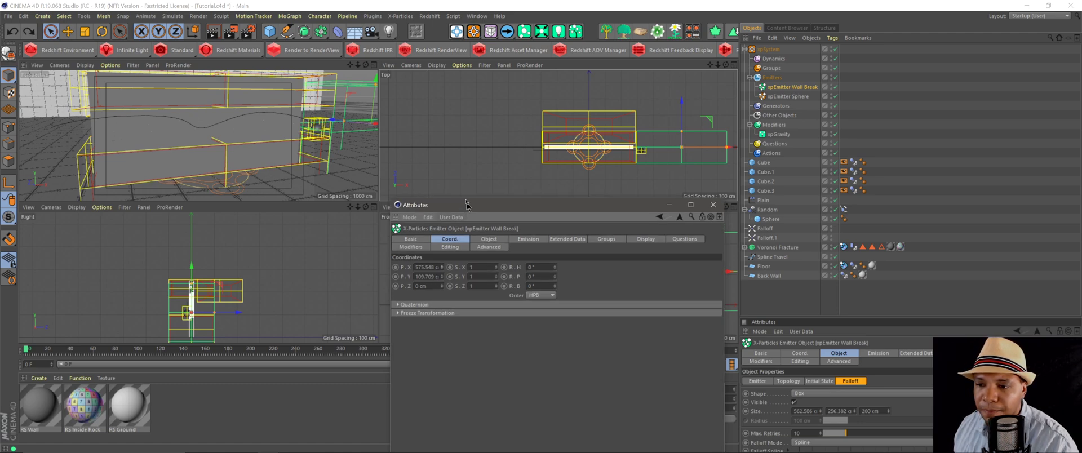
drag(461, 212, 439, 147)
text(575)
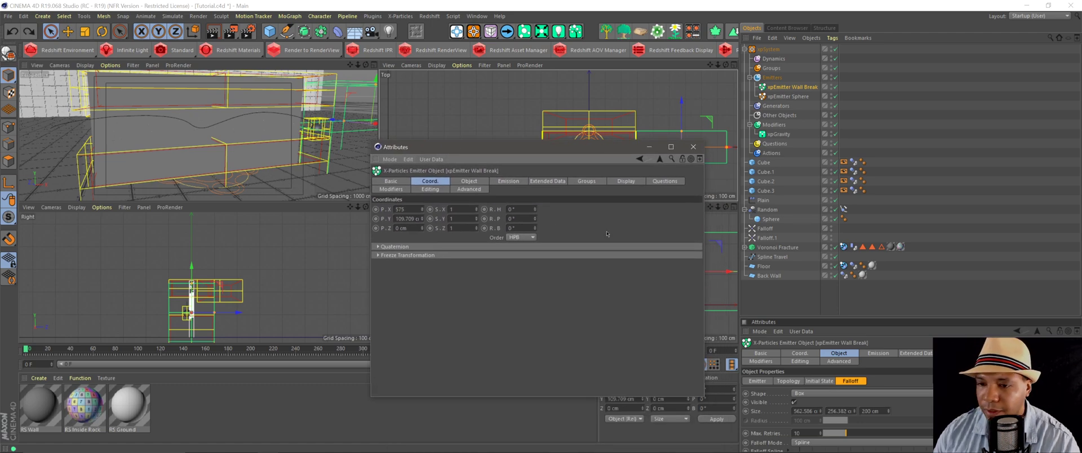
double_click(402, 219)
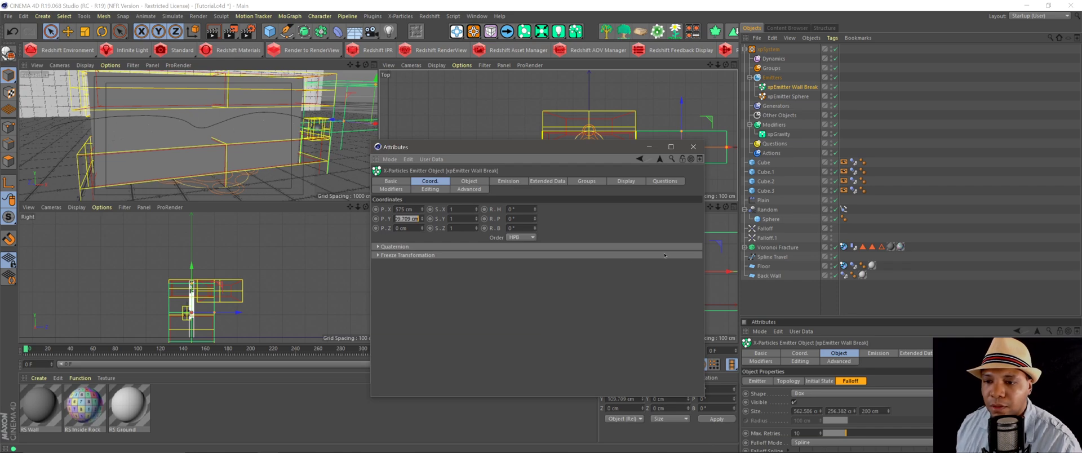
text(110)
key(Return)
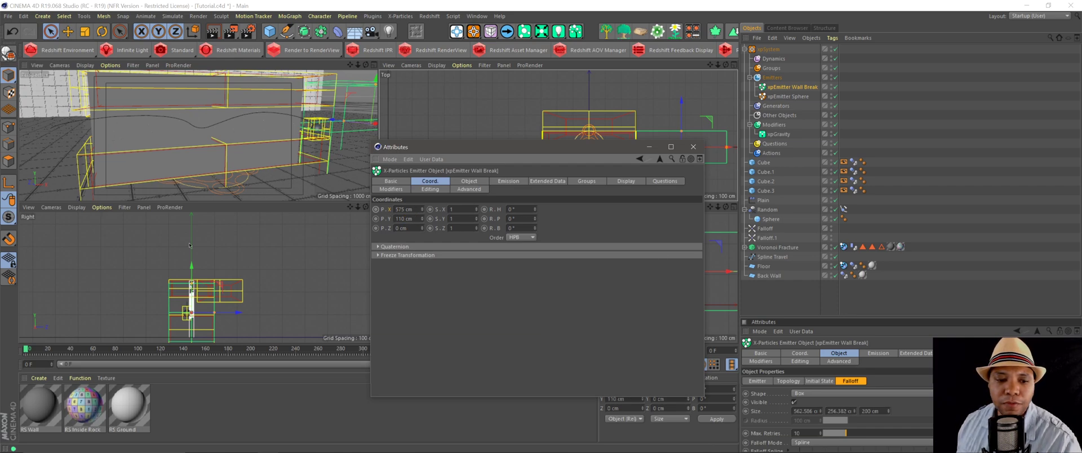
Keyframe the Wall Break emitter's X position at frame 35.
click(71, 350)
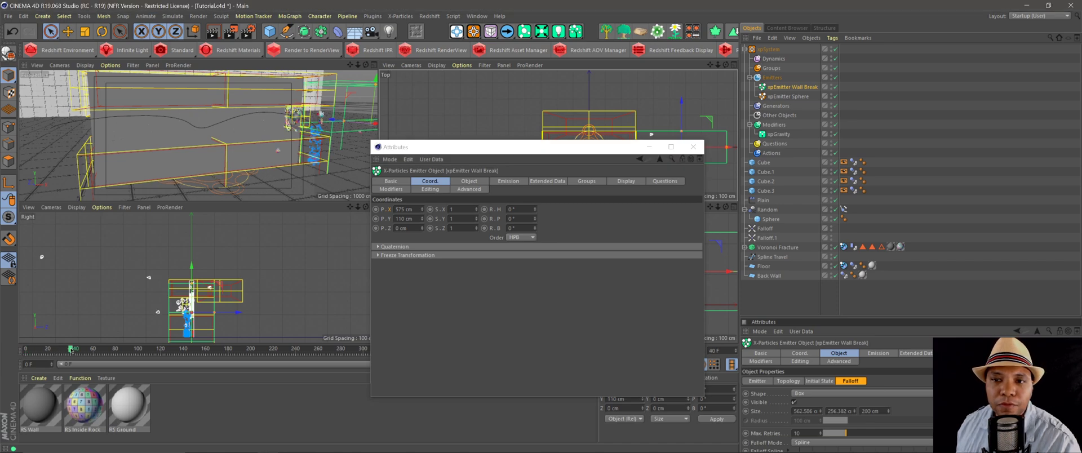
drag(71, 350, 65, 350)
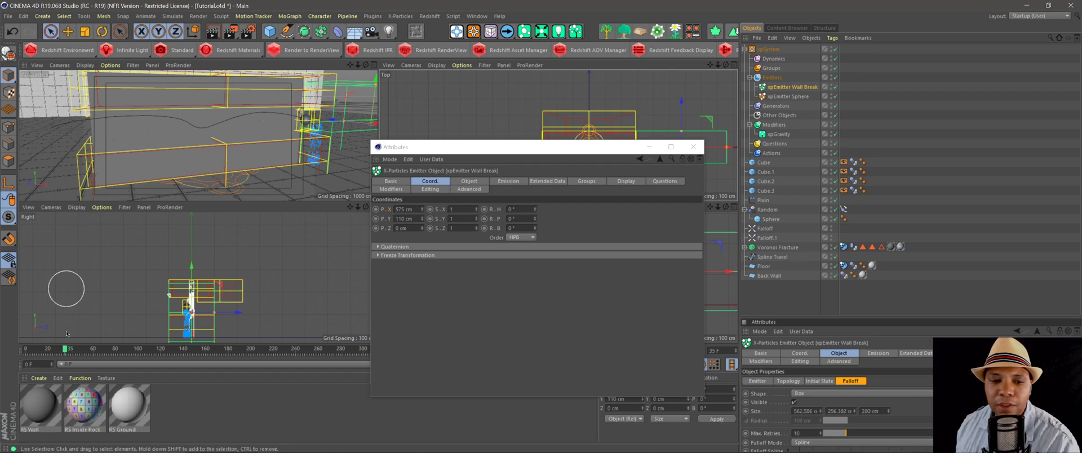
click(376, 210)
At frame 96, move the Wall Break emitter back over the wall and keyframe its X position at 8 cm.
drag(69, 355, 135, 349)
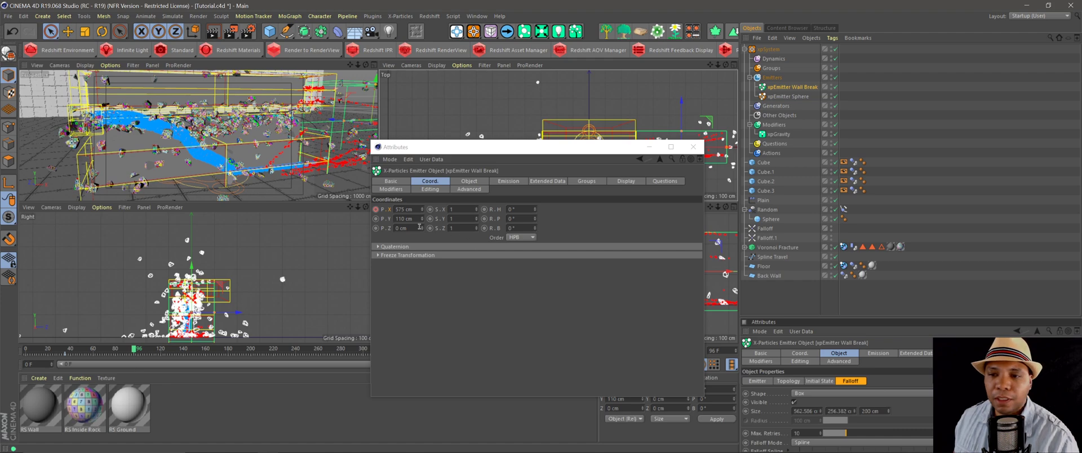
drag(483, 148, 403, 300)
drag(712, 148, 626, 151)
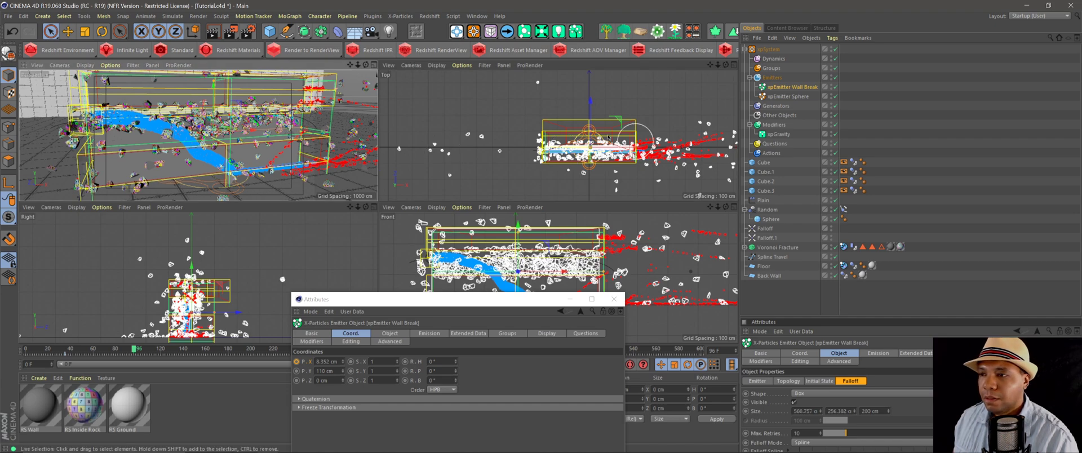
drag(346, 300, 372, 138)
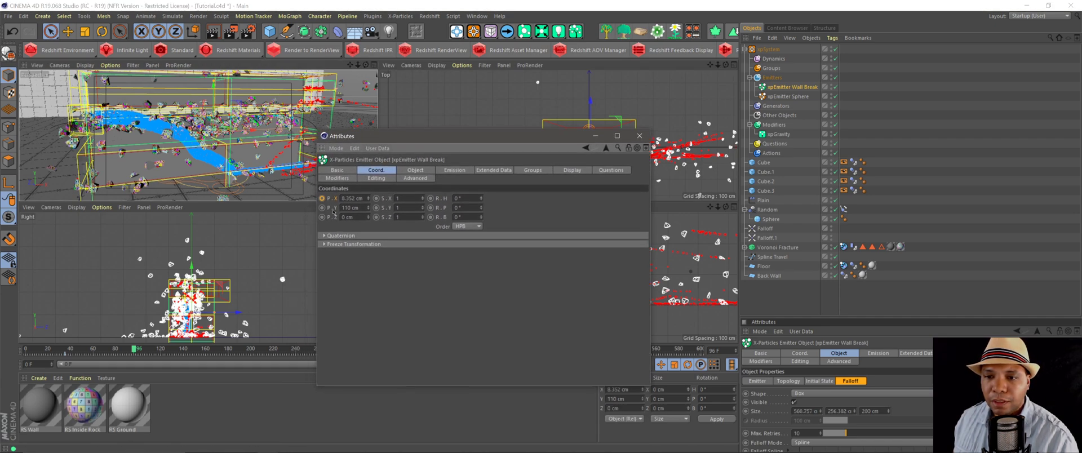
click(344, 198)
text(8)
key(Return)
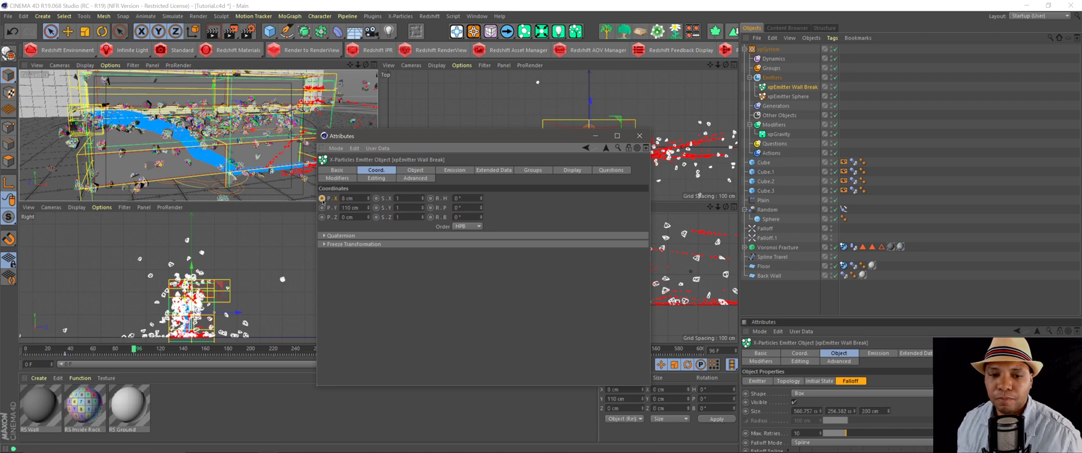
click(596, 136)
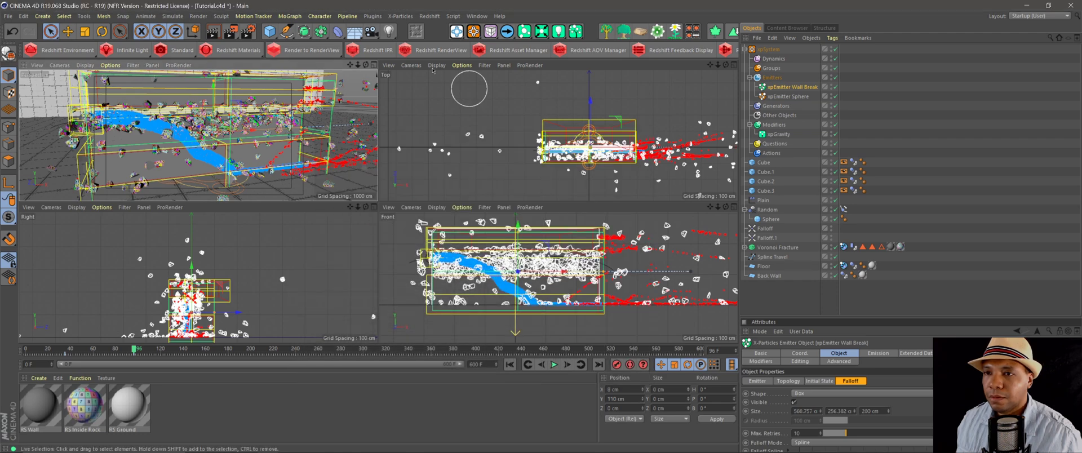
Play the simulation from the start in the perspective view to check the emission following the animated falloff box.
click(374, 65)
click(510, 365)
click(554, 365)
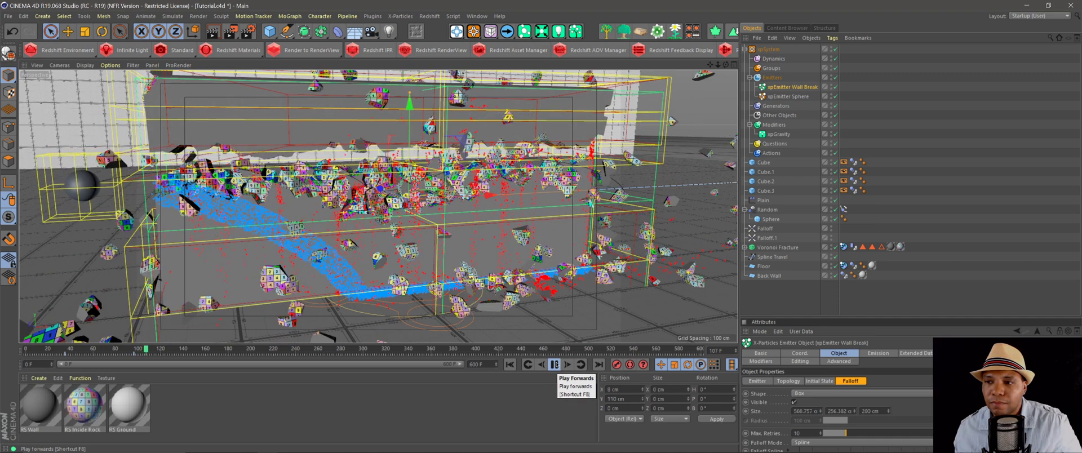
click(555, 365)
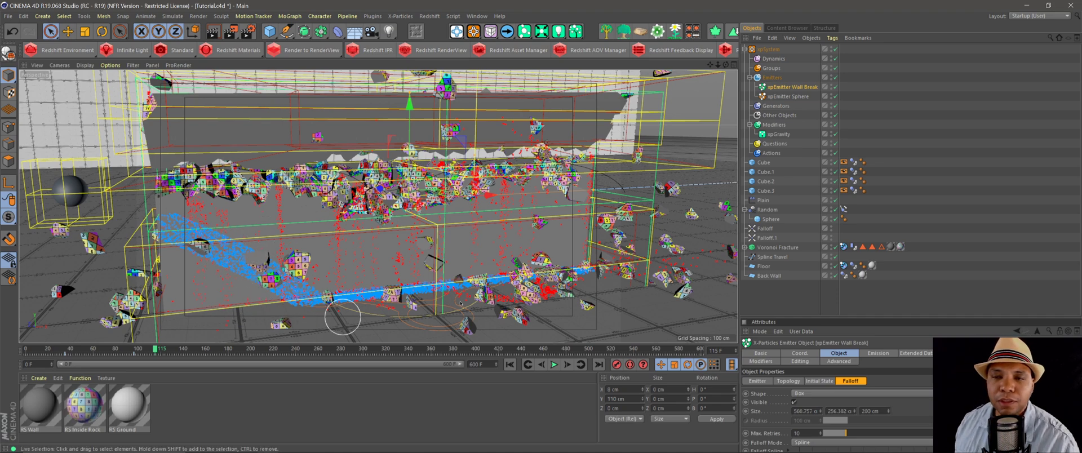
Collapse the xpSystem hierarchy, add a new sphere to the scene and set its segments to 5.
click(745, 49)
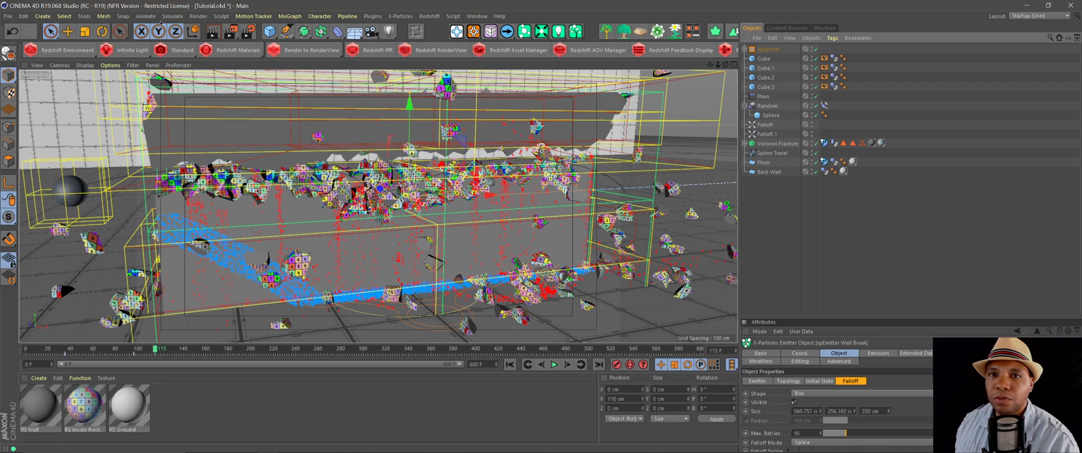
click(270, 31)
click(462, 62)
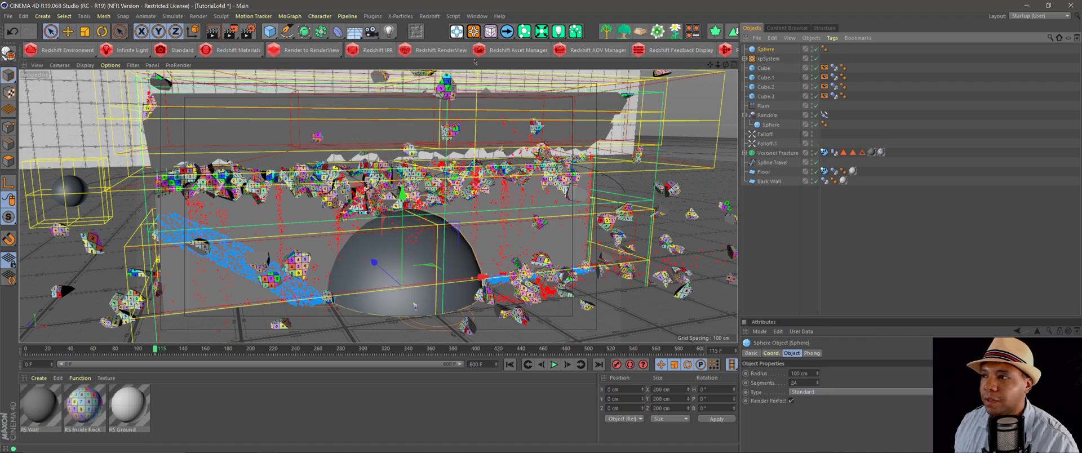
double_click(810, 382)
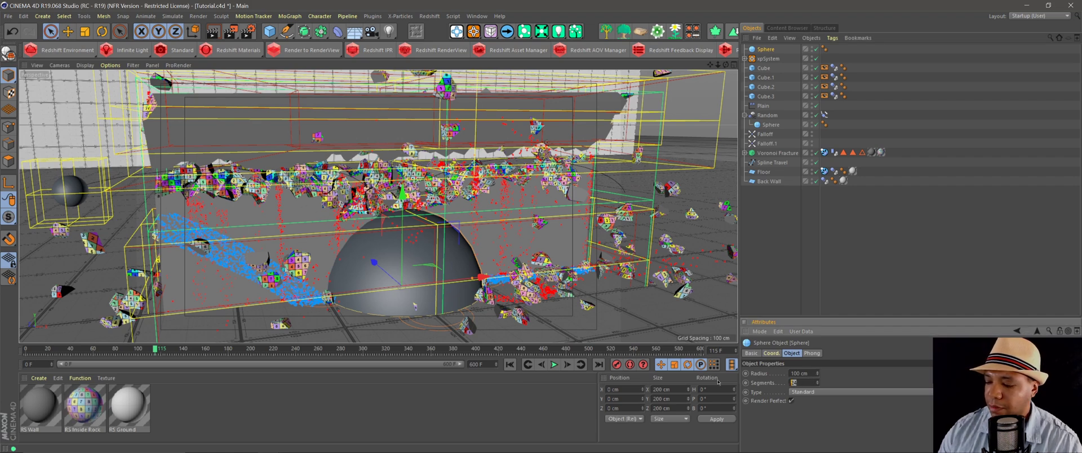
key(Return)
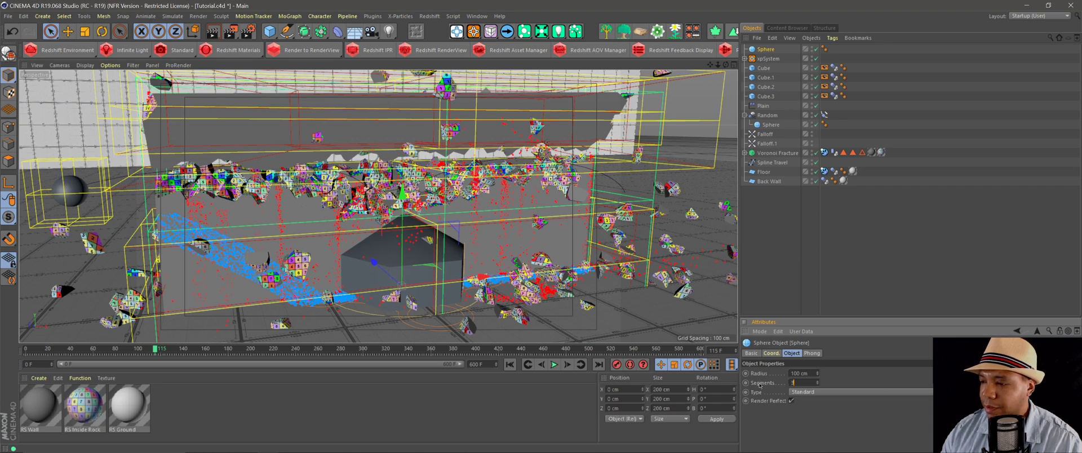
key(Return)
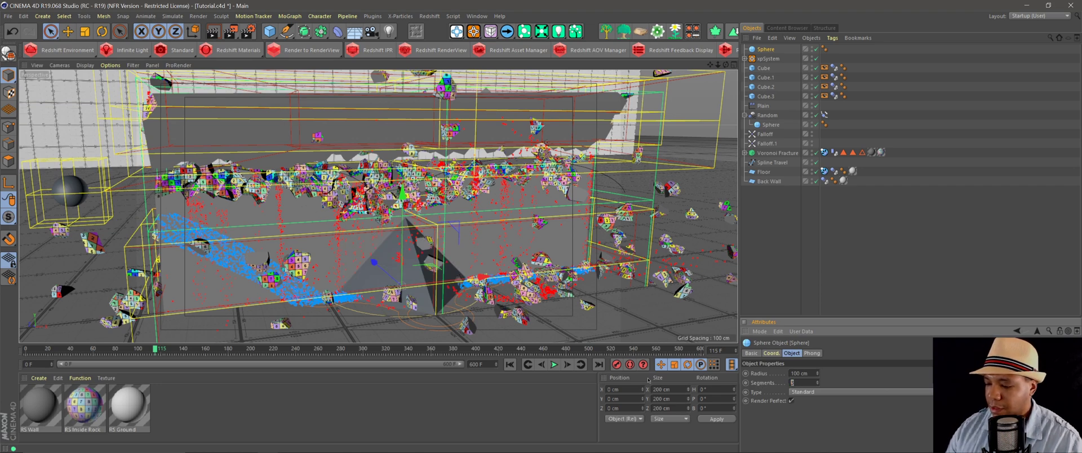
key(Return)
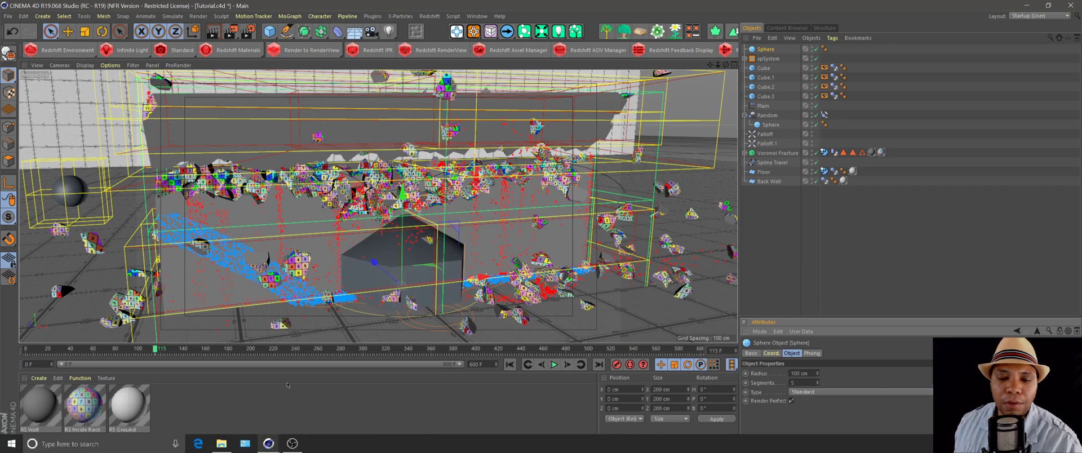
Bring back the floating Attributes window with the new sphere's object properties, and move the sphere about 136 cm up and 156 cm in front of the wall.
click(278, 449)
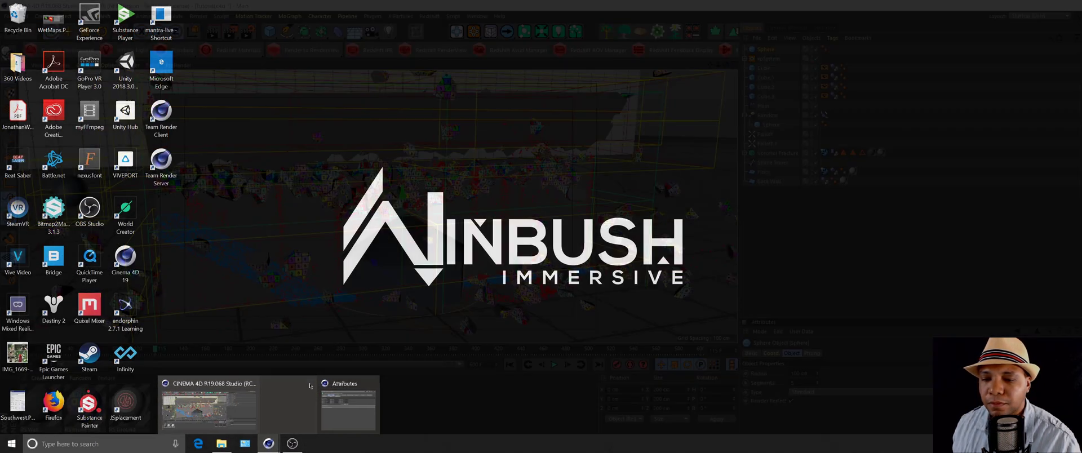
click(325, 386)
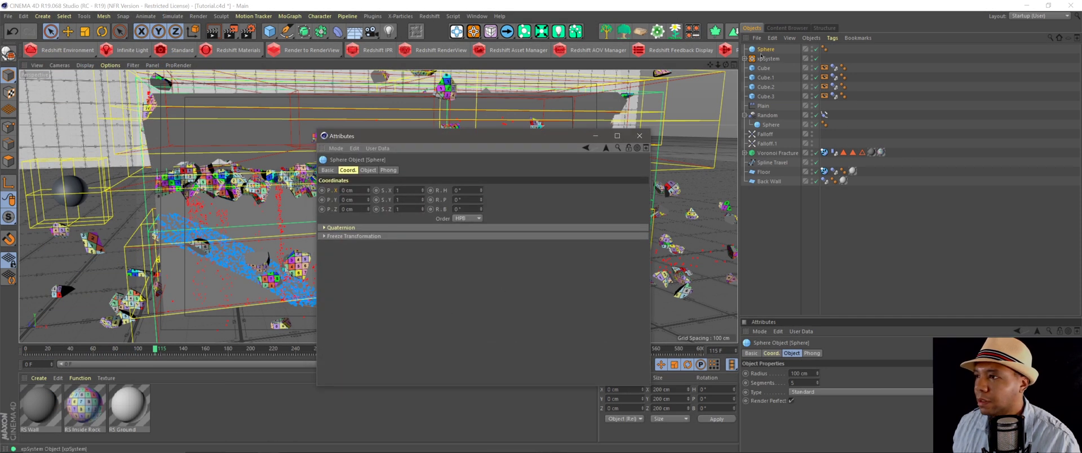
click(368, 170)
drag(419, 137, 708, 55)
click(528, 101)
drag(409, 225, 437, 145)
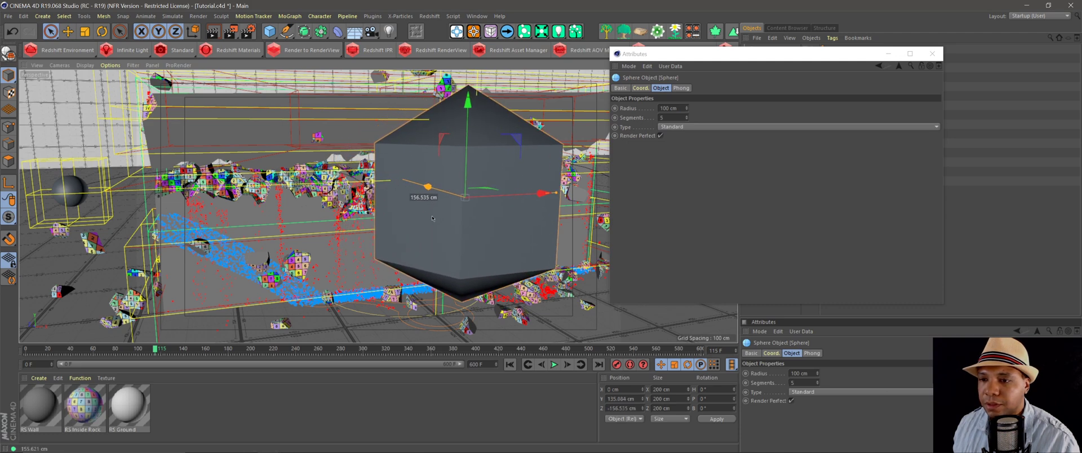
Set the new sphere's radius to 3 cm and its segments to 7.
double_click(683, 107)
text(5)
key(Return)
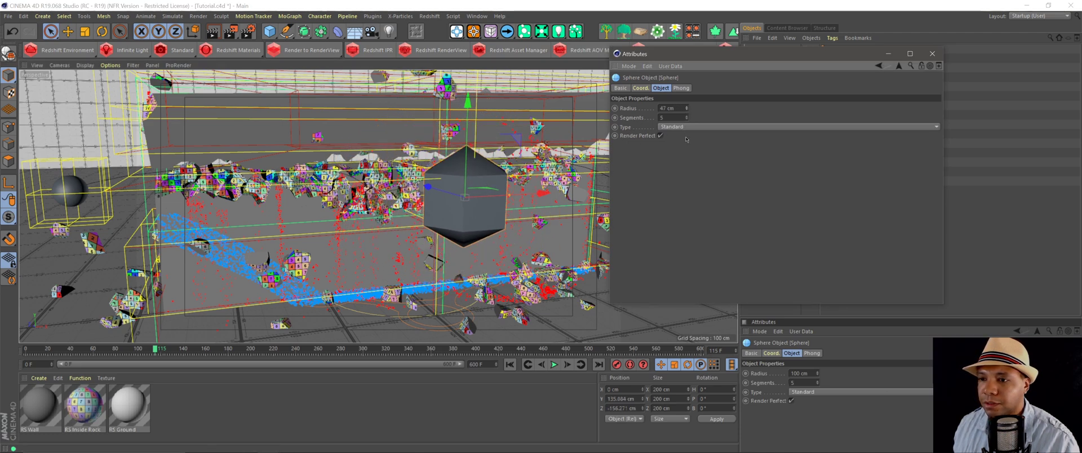
key(Tab)
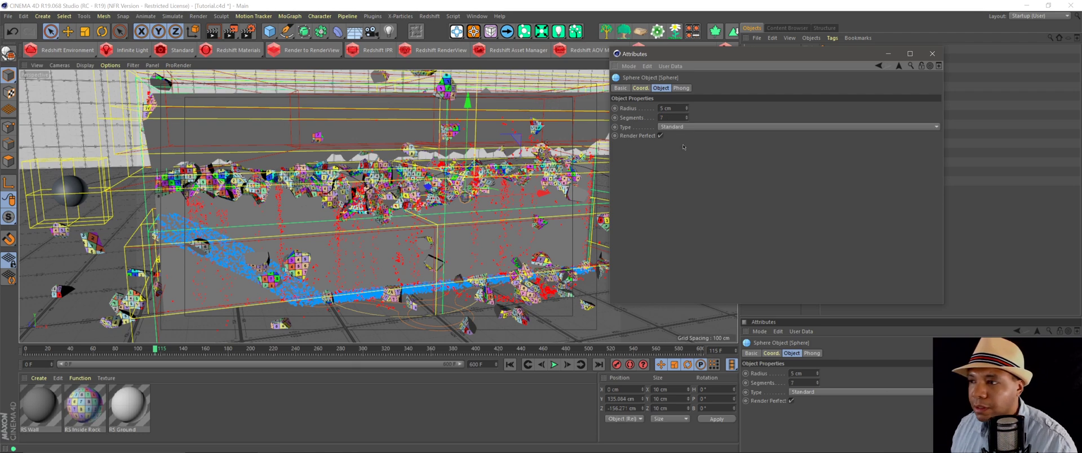
click(687, 111)
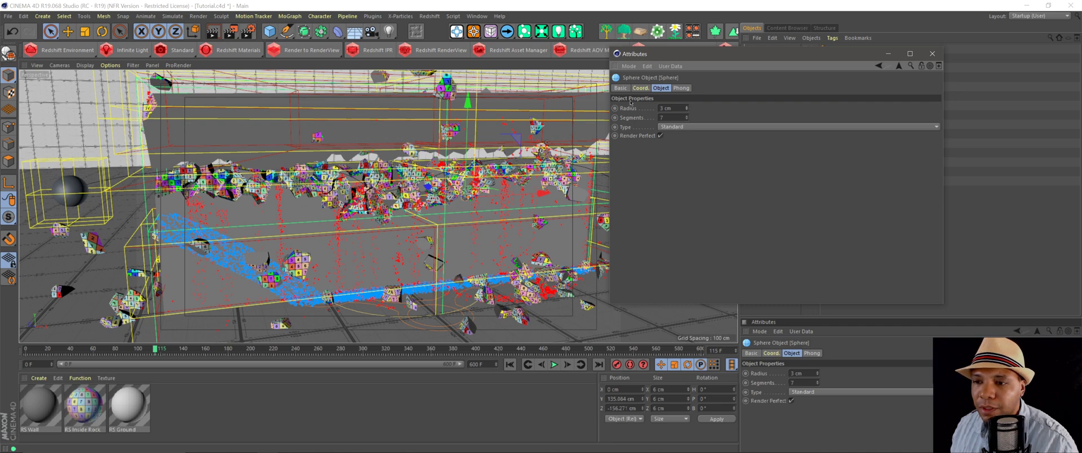
Expand the xpSystem hierarchy and add a Redshift Object tag to both the xpEmitter Wall Break and xpEmitter Sphere emitters.
drag(945, 58, 593, 199)
click(586, 196)
click(745, 59)
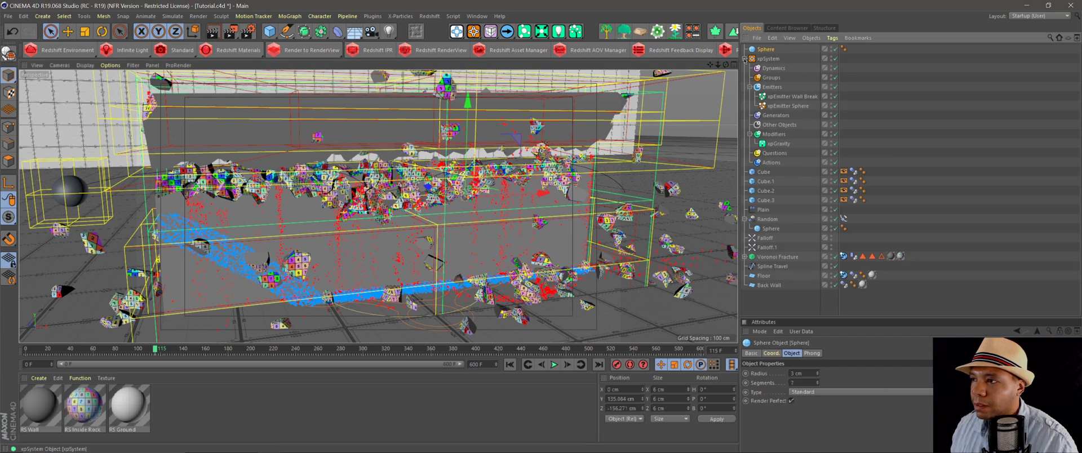
click(789, 97)
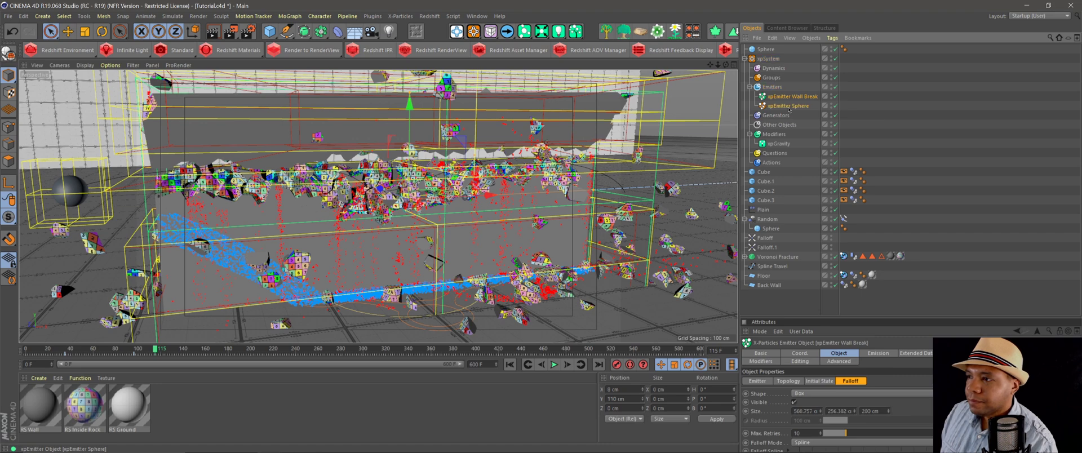
ctrl+click(792, 105)
click(833, 38)
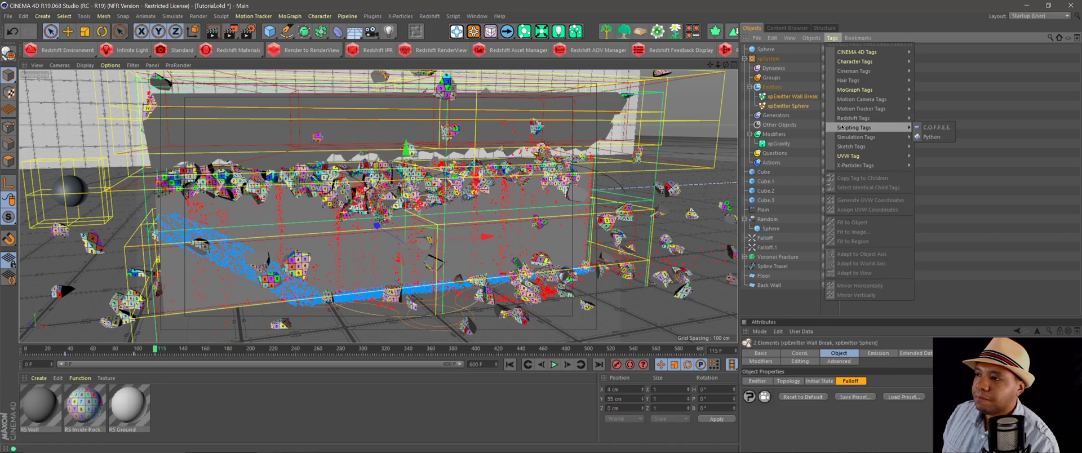
mouse_move(859, 122)
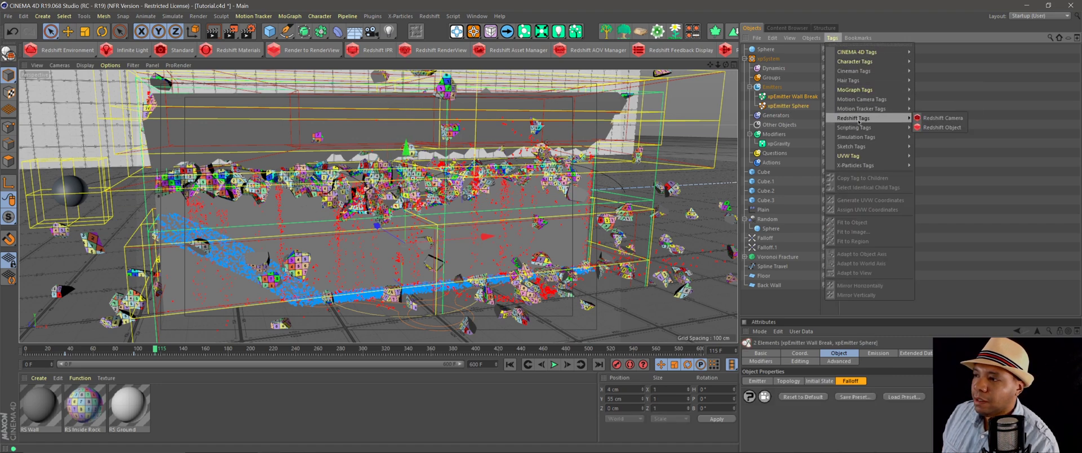
click(959, 128)
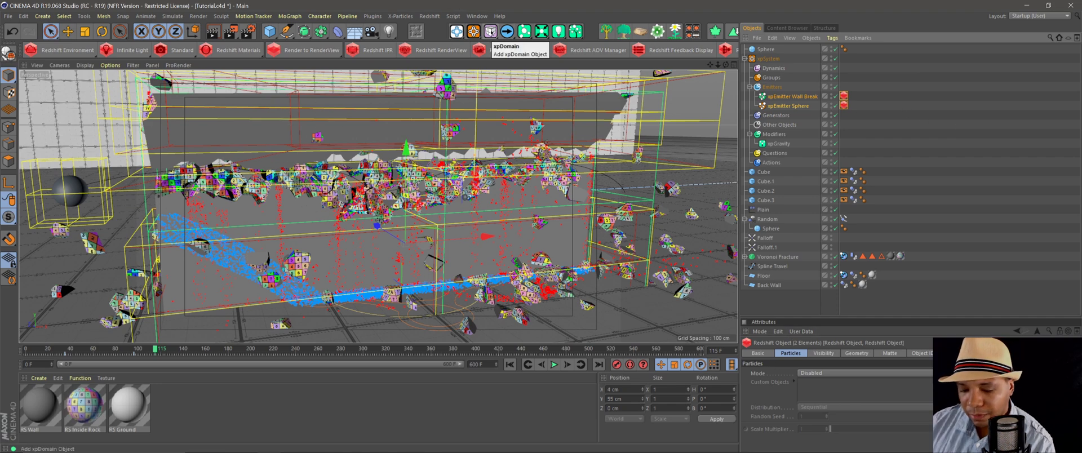
Show both new Redshift Object tags in a floating Attributes window and set their particle mode to Custom Objects.
key(shift+F5)
drag(115, 12, 426, 41)
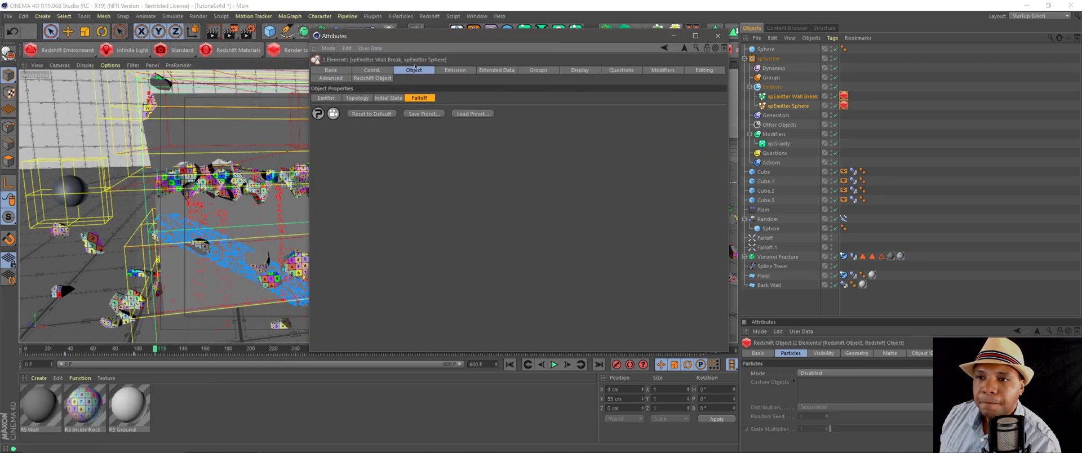
click(451, 71)
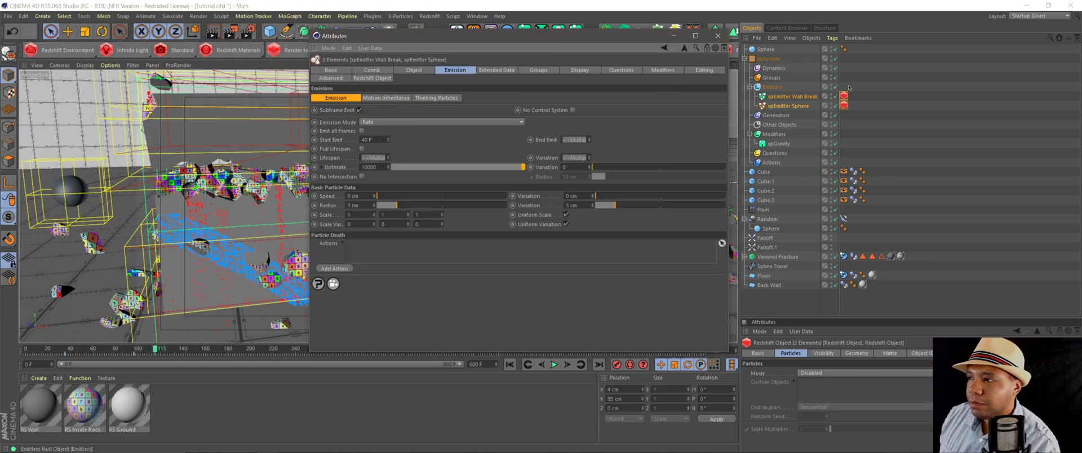
click(844, 105)
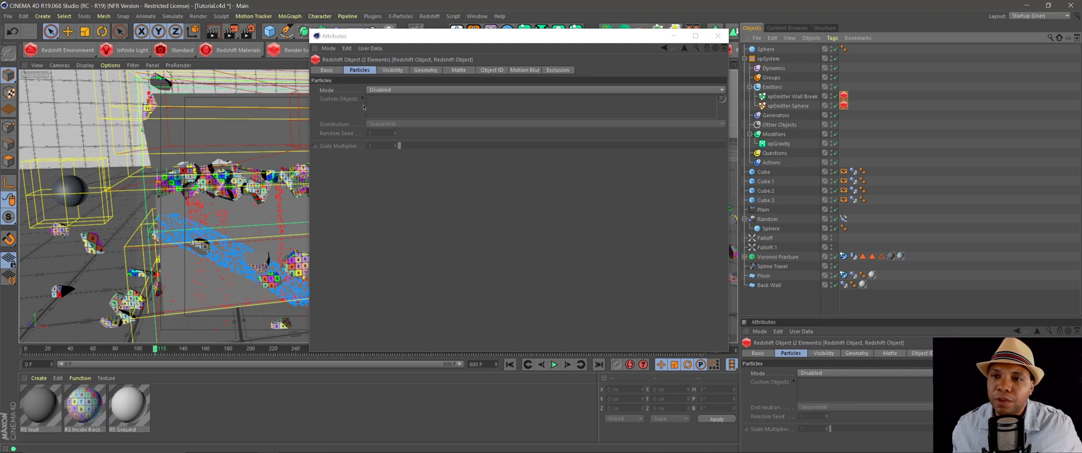
click(393, 91)
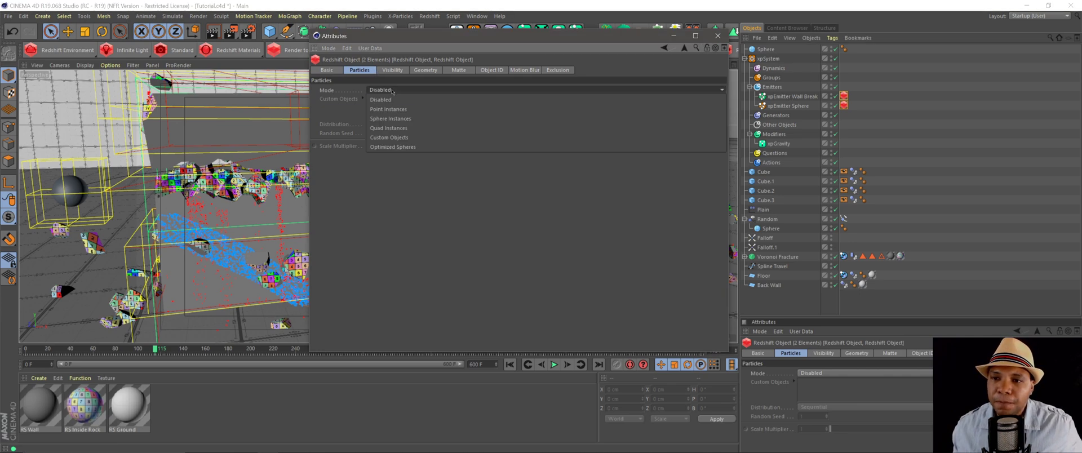
click(395, 138)
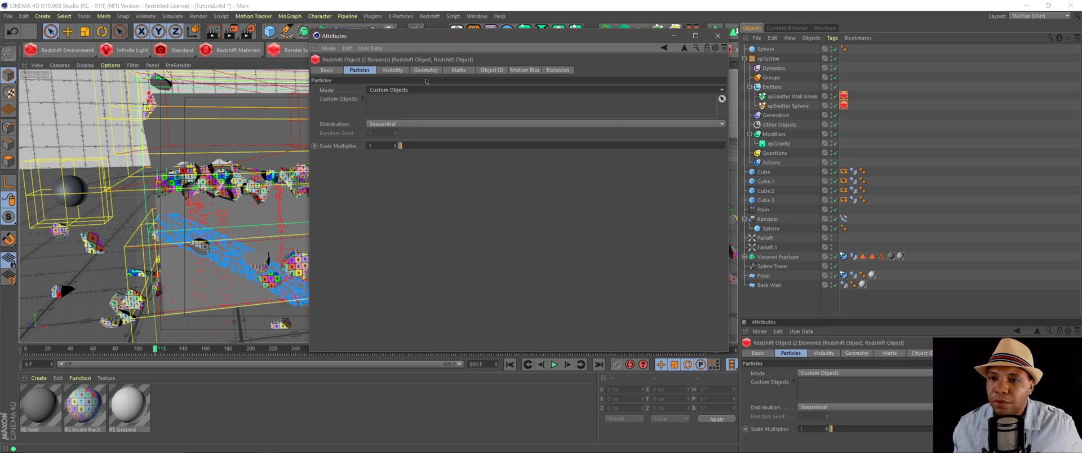
Assign the small low-poly Sphere as the tags' custom object and set the distribution to Random.
drag(766, 50, 767, 51)
drag(394, 107, 393, 108)
click(372, 146)
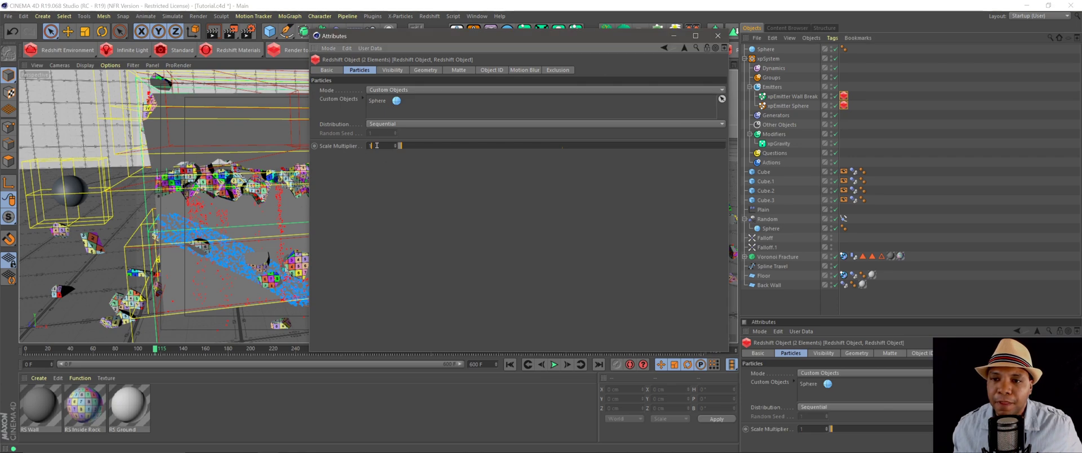
drag(425, 36, 672, 177)
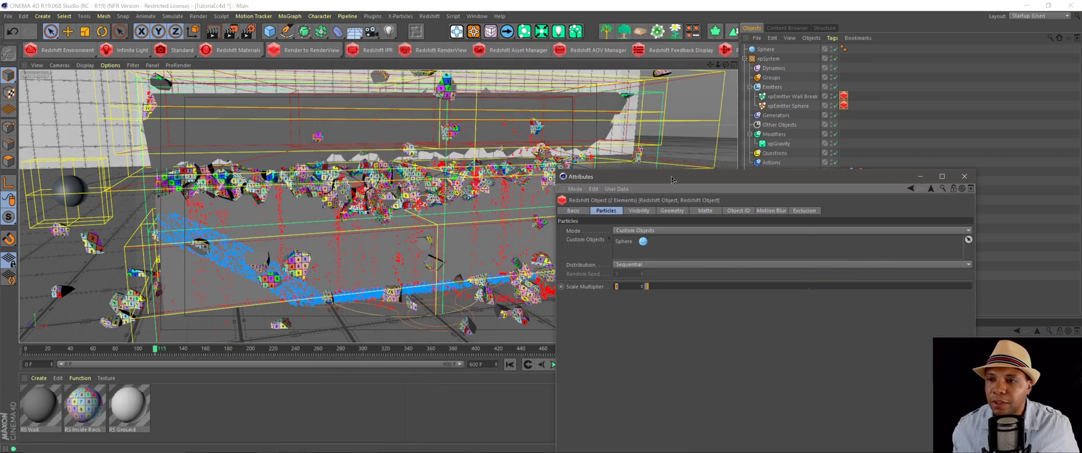
click(622, 265)
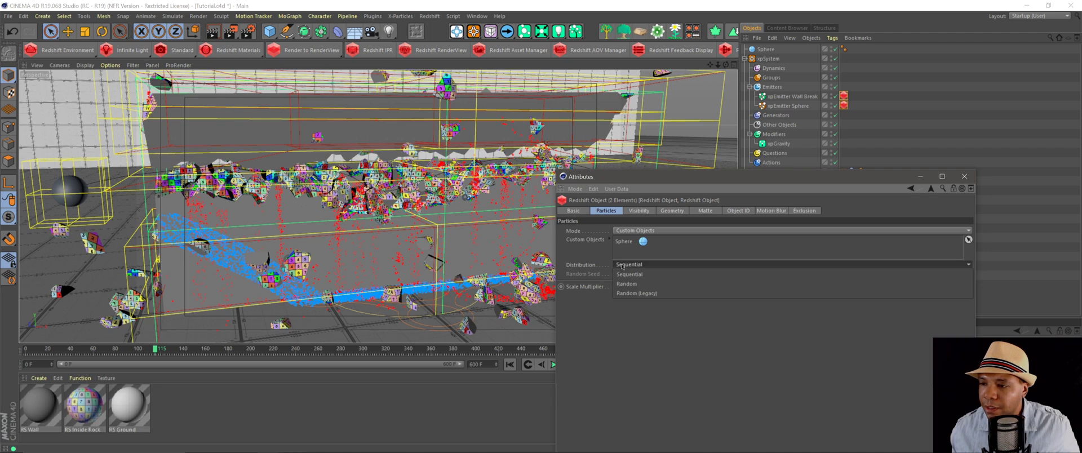
click(650, 284)
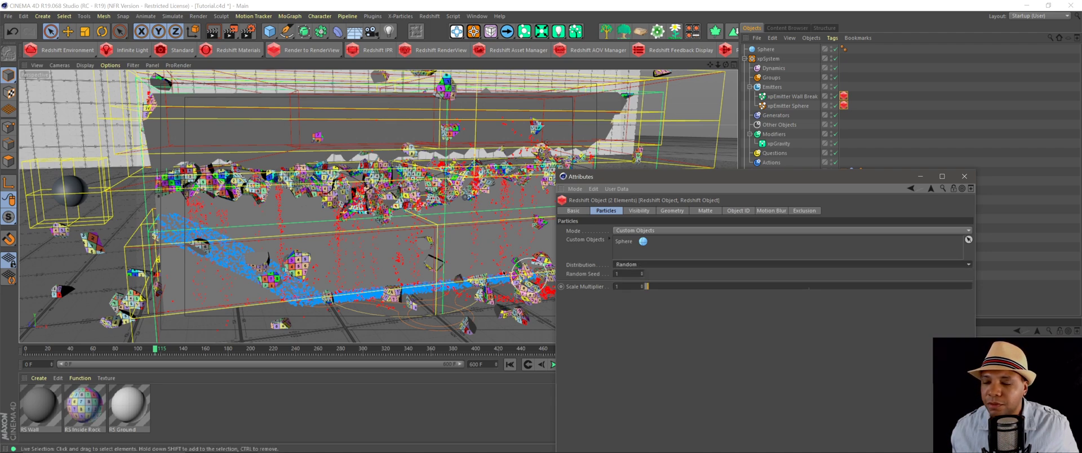
Render the current frame in the Redshift RenderView and enlarge its window for a better look at the debris.
drag(620, 180, 730, 237)
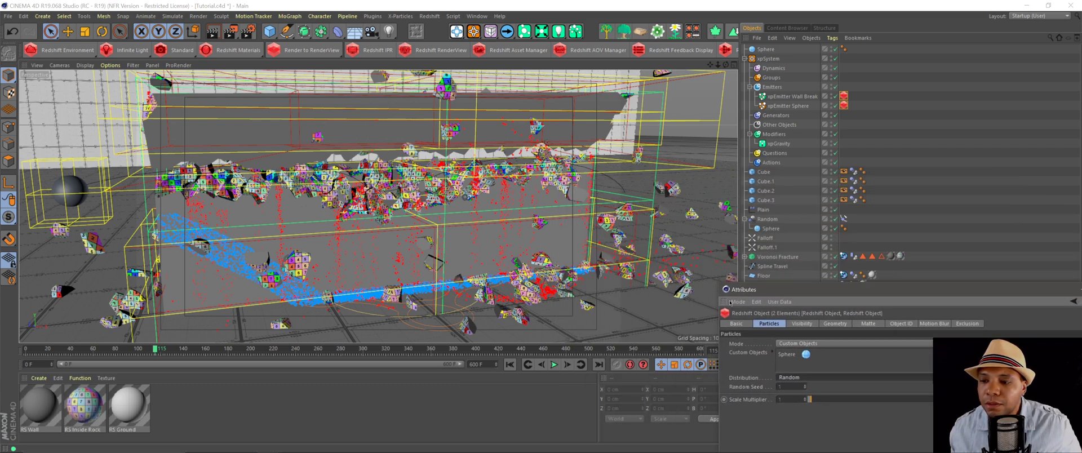
click(434, 58)
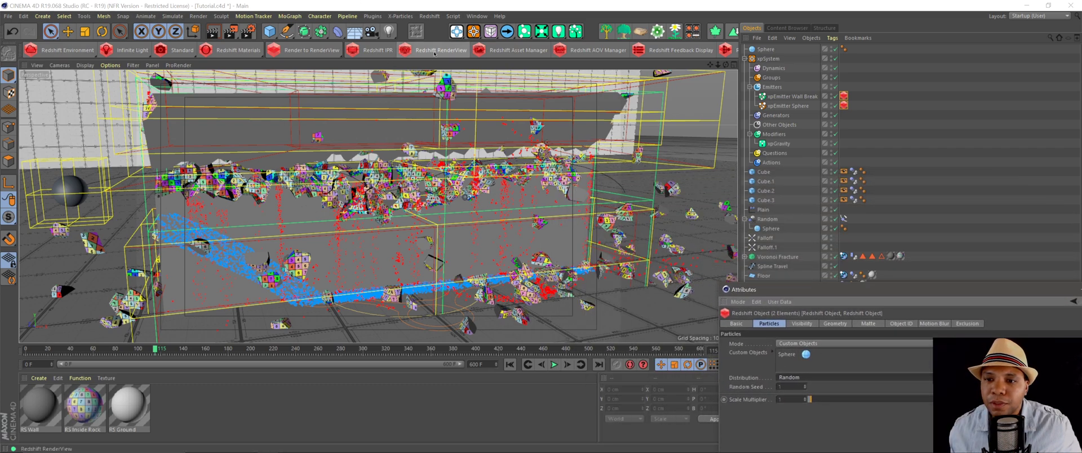
drag(335, 48, 333, 51)
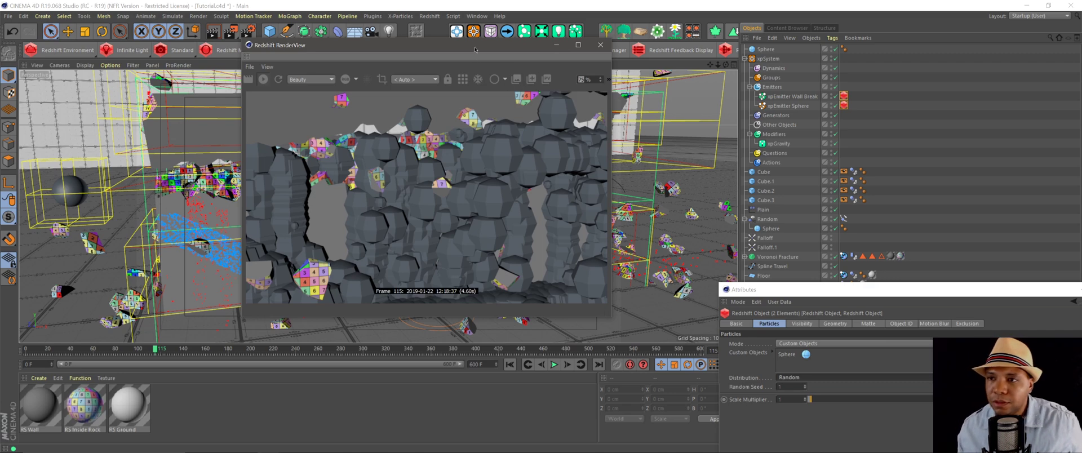
drag(475, 49, 374, 29)
drag(511, 296, 710, 410)
Try particle scale multipliers of 0.1 and 0.01 on both Redshift Object tags against the live render.
drag(812, 289, 674, 59)
click(648, 167)
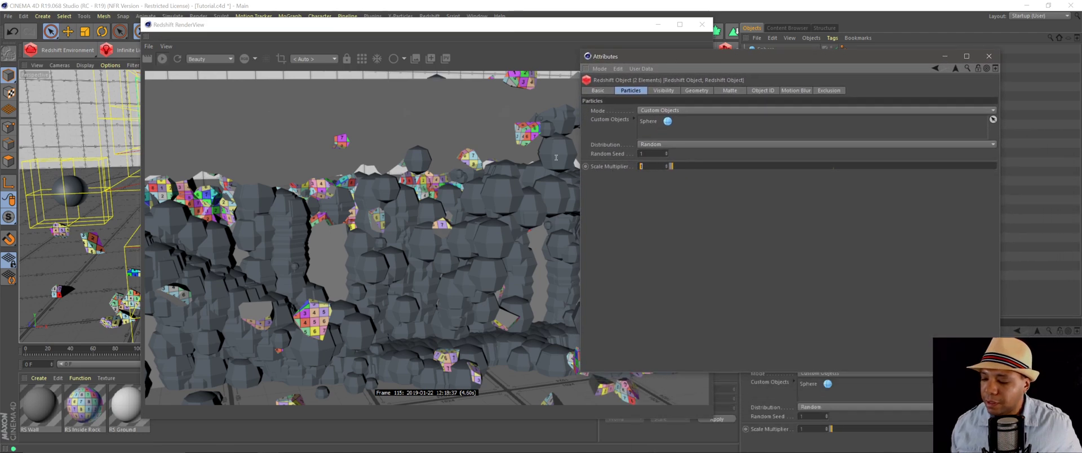
text(0.1)
key(Return)
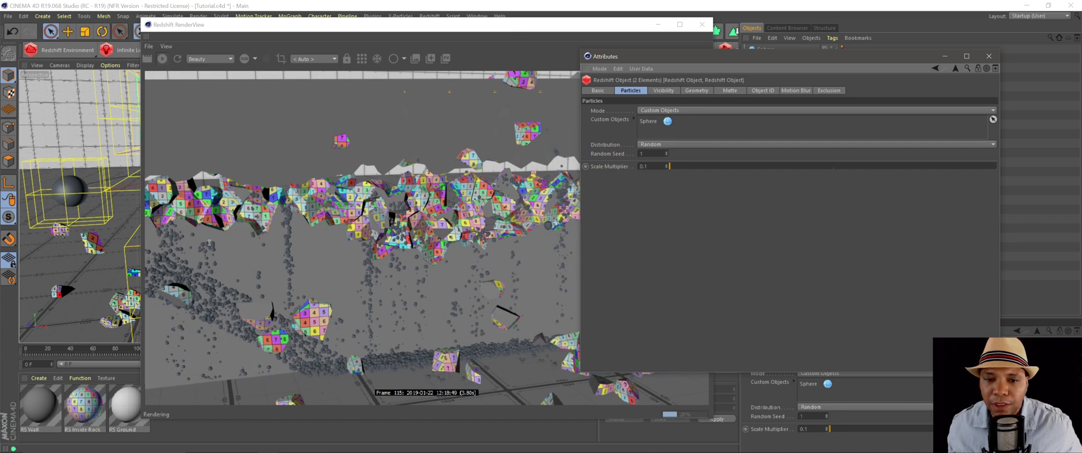
double_click(654, 165)
text(0.01)
key(Return)
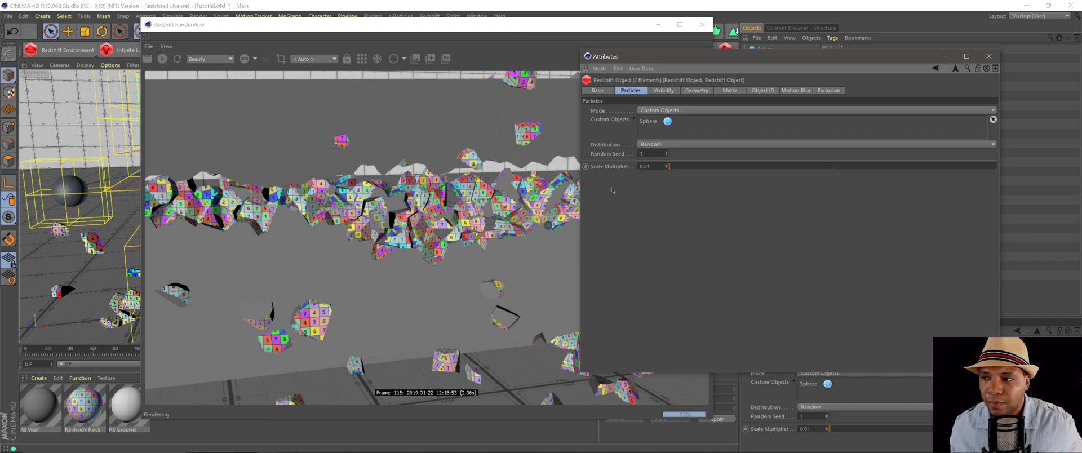
Set the scale multiplier of both Redshift Object tags to 0.05.
double_click(644, 167)
text(05)
key(Return)
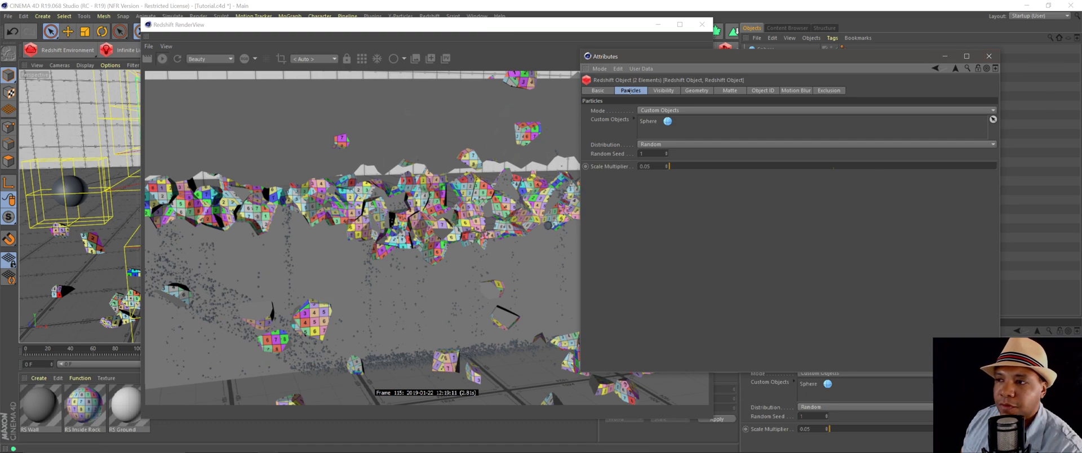
Try to switch the particle mode of both Redshift Object tags to Point Instances.
click(652, 110)
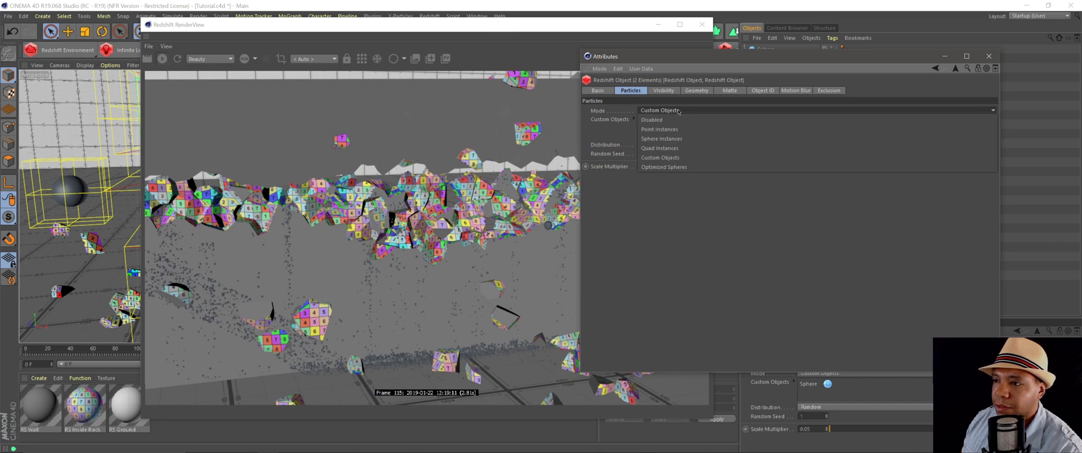
click(670, 131)
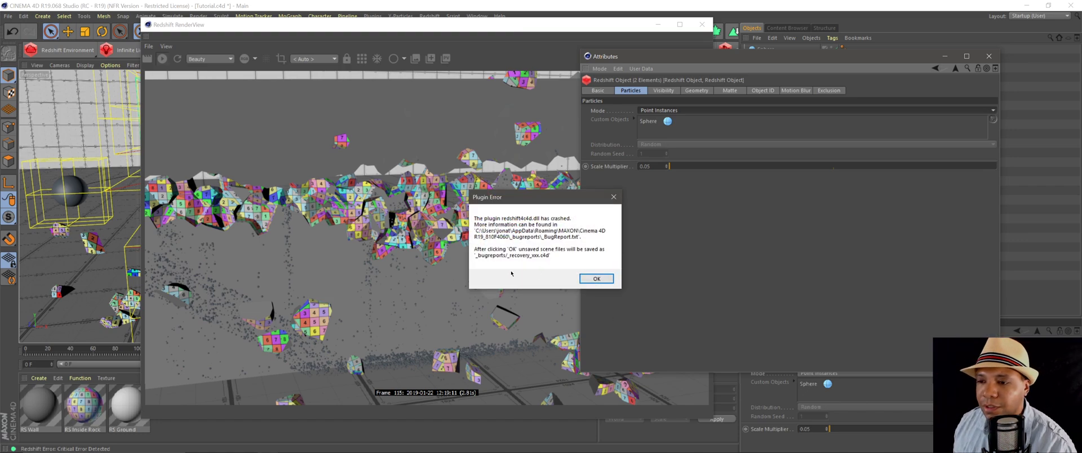
mouse_move(286, 449)
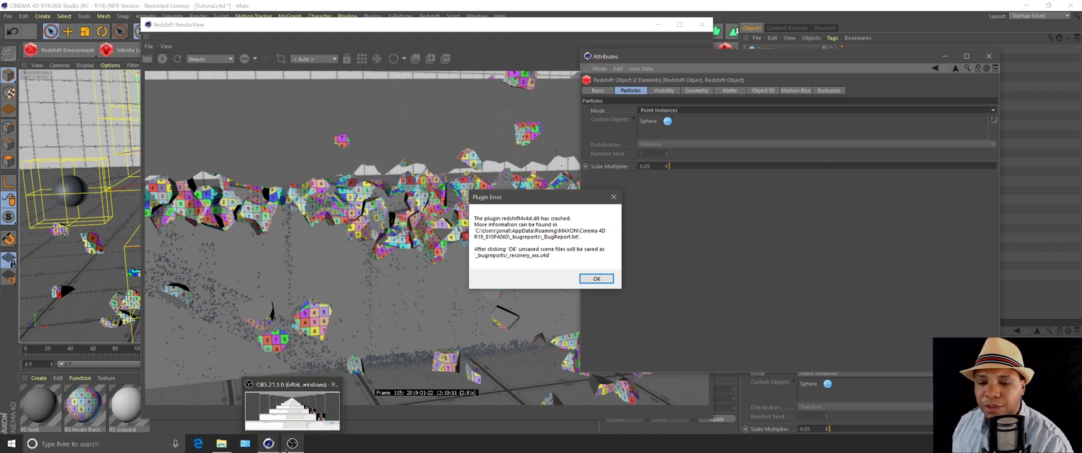